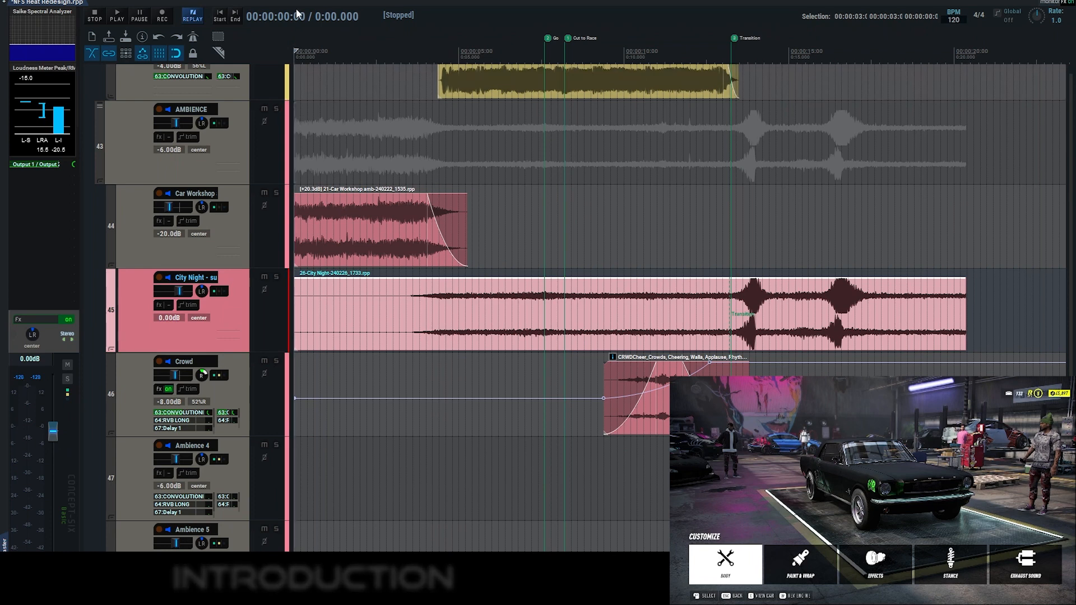
Play the full redesign from the start and look through the track list up to the menu sound tracks.
key("space")
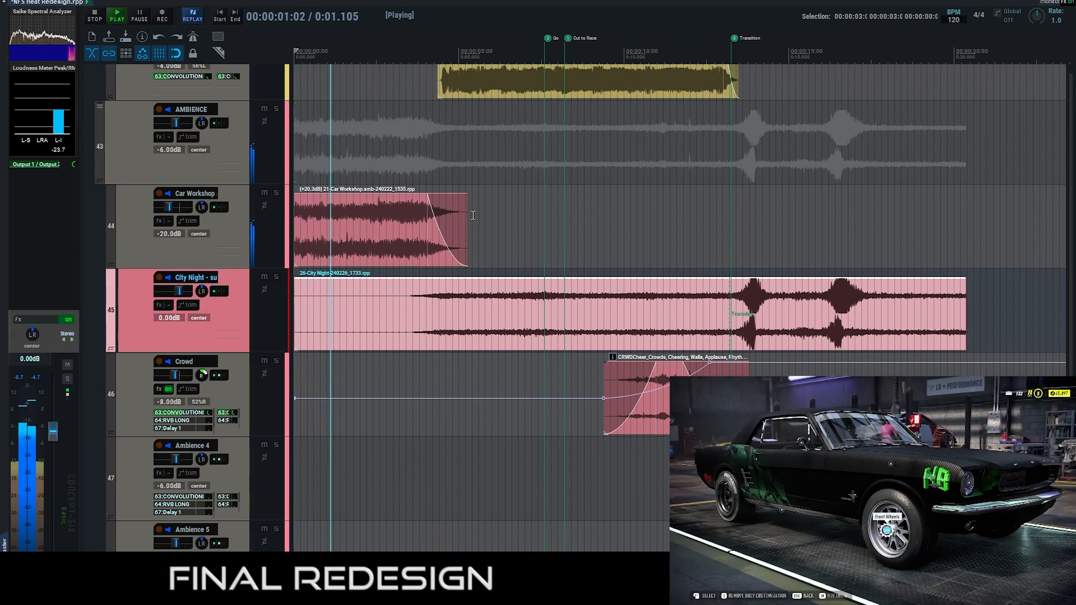
scroll(481, 225, "up", 5)
scroll(481, 223, "up", 10)
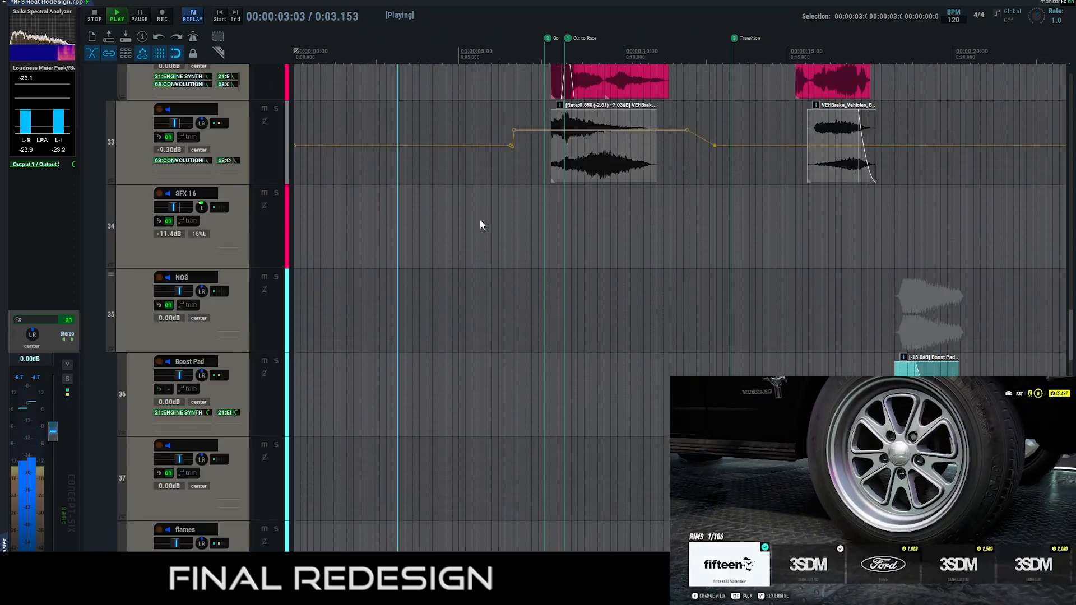
scroll(480, 220, "up", 8)
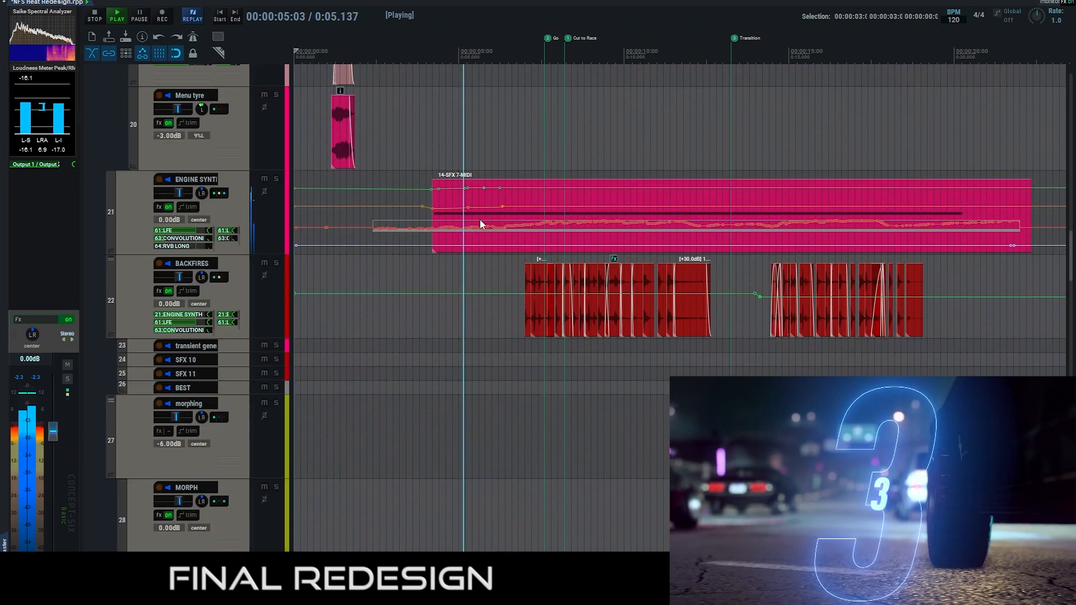
scroll(495, 222, "up", 6)
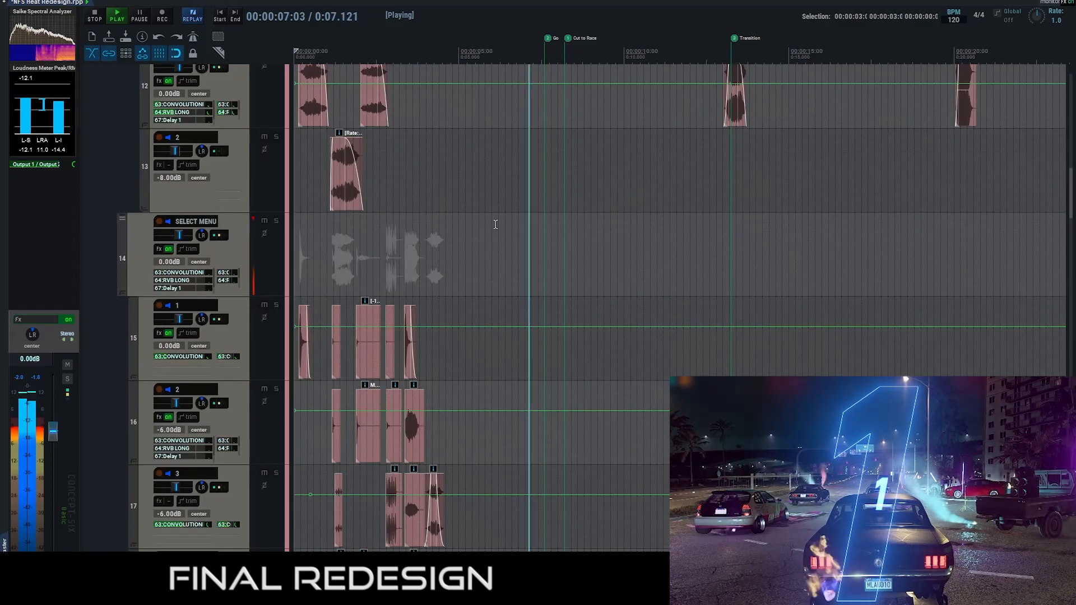
scroll(496, 224, "down", 5)
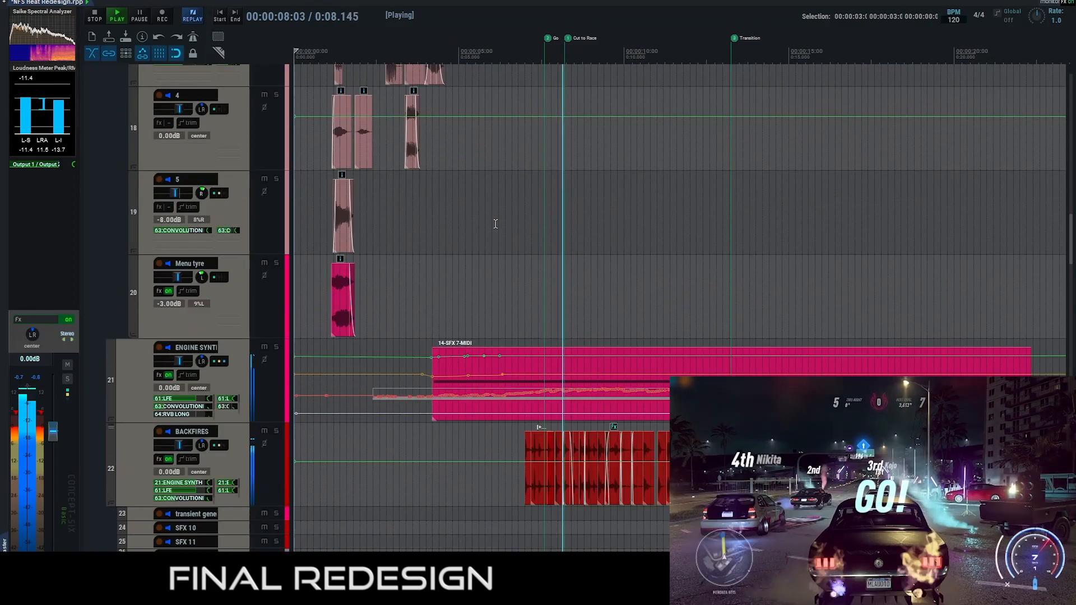
View the ENGINE SYNTH track's Phase Plant effect, close it, and hear the rest of the mix while reviewing the upper tracks.
left_click(160, 376)
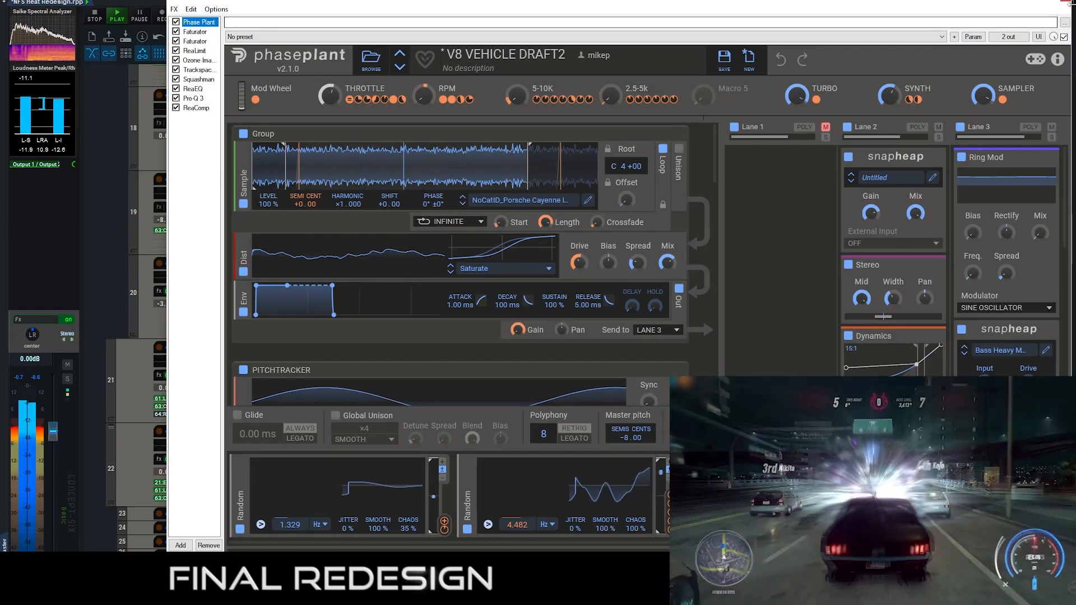
left_click(1068, 2)
scroll(783, 145, "up", 9)
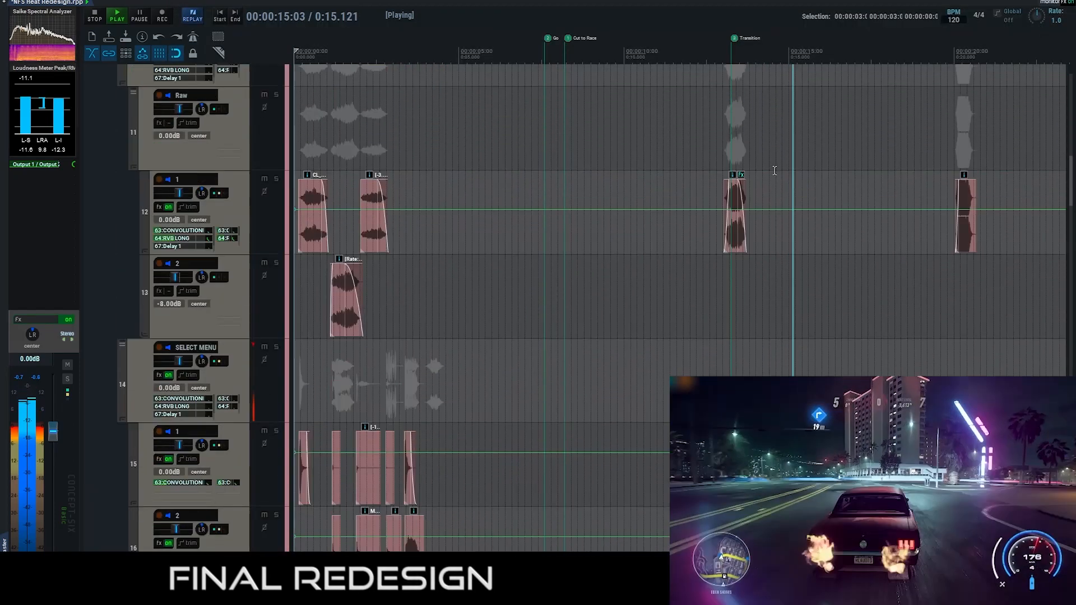
scroll(775, 170, "up", 7)
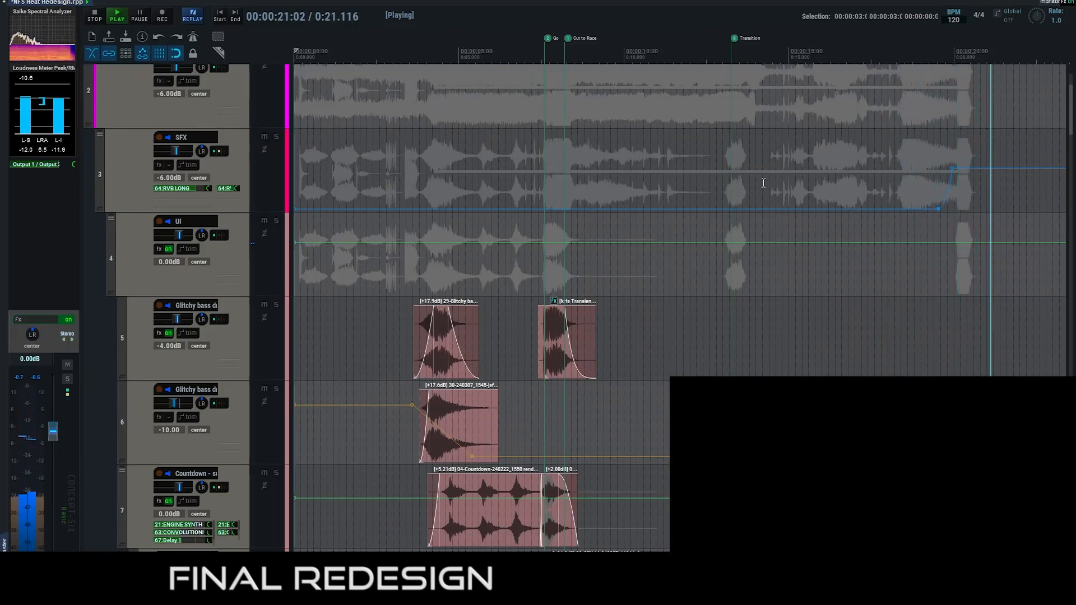
key("space")
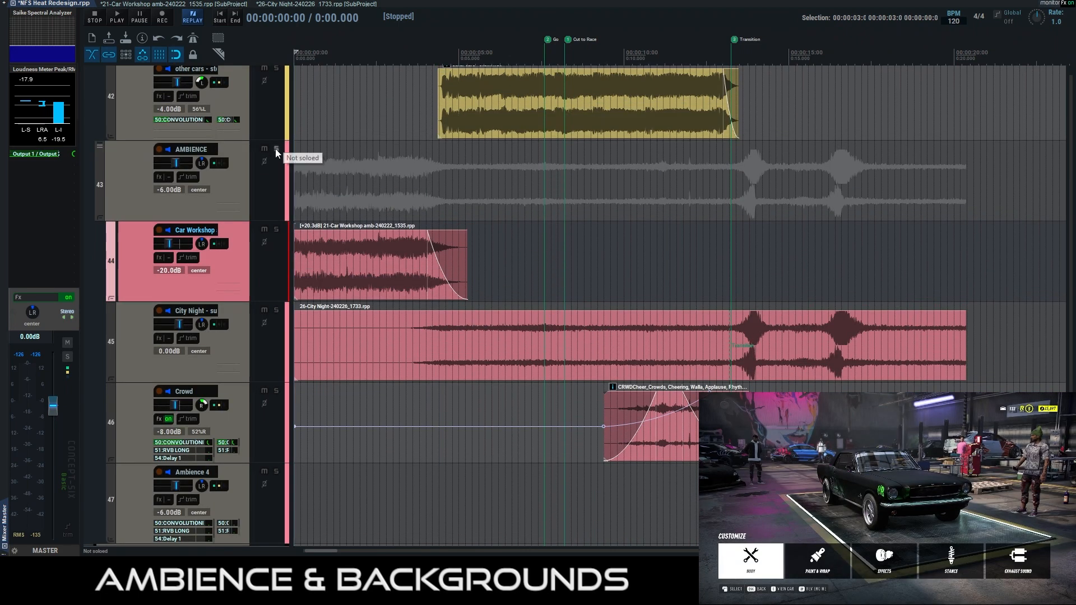
Solo the AMBIENCE folder track and play it from the start.
left_click(276, 149)
key("space")
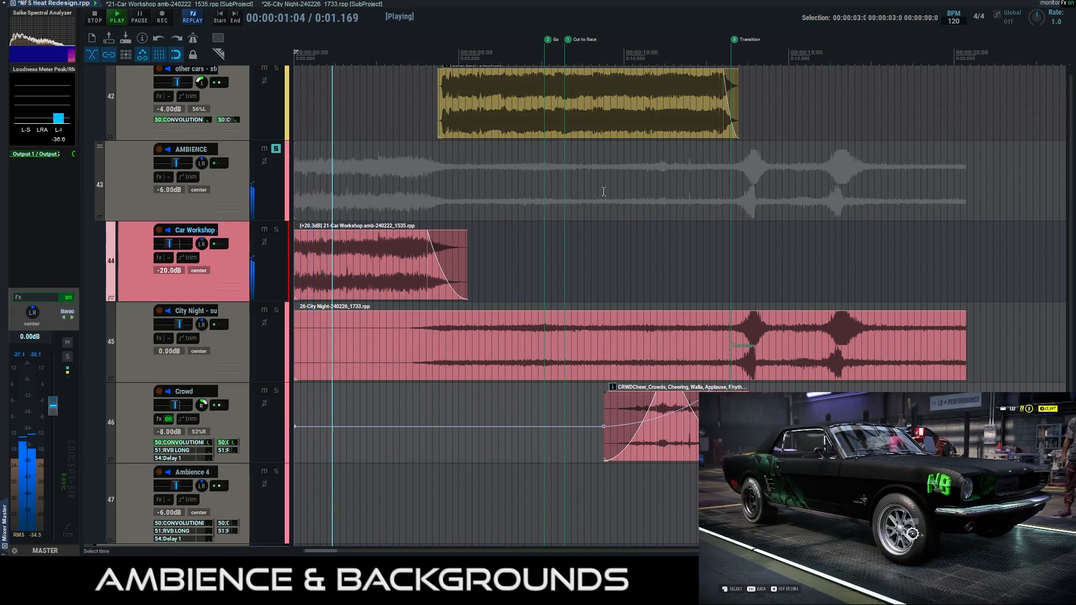
scroll(604, 192, "down", 1)
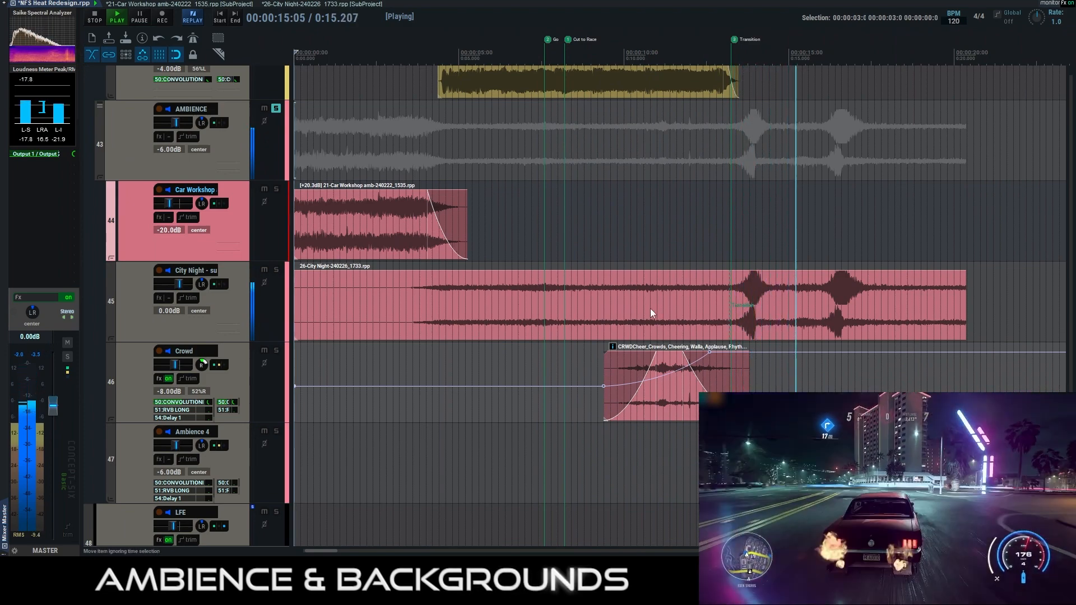
right_click(140, 229)
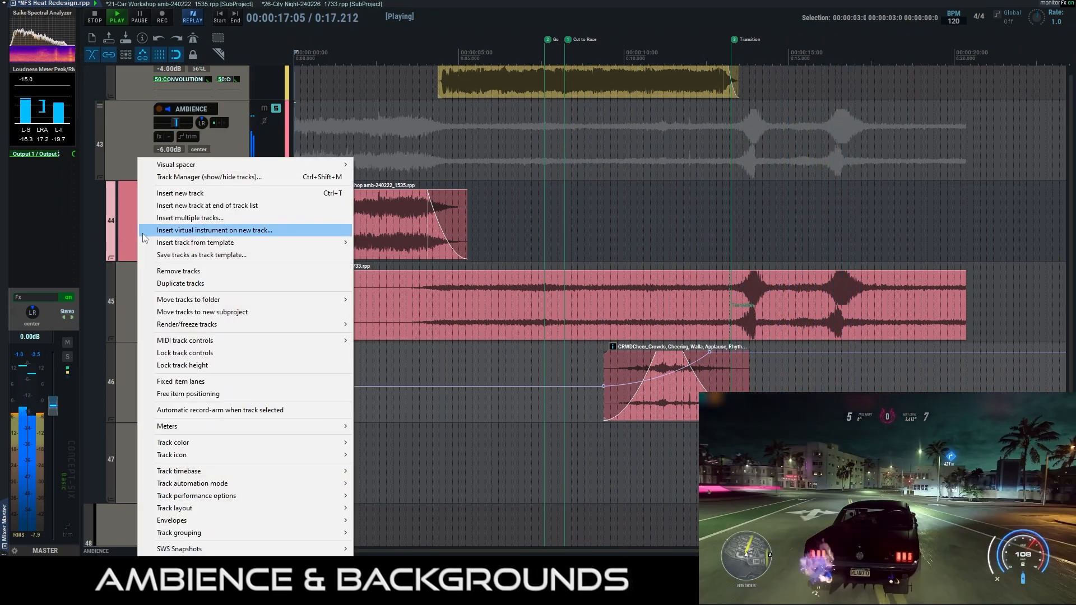
left_click(126, 210)
right_click(136, 294)
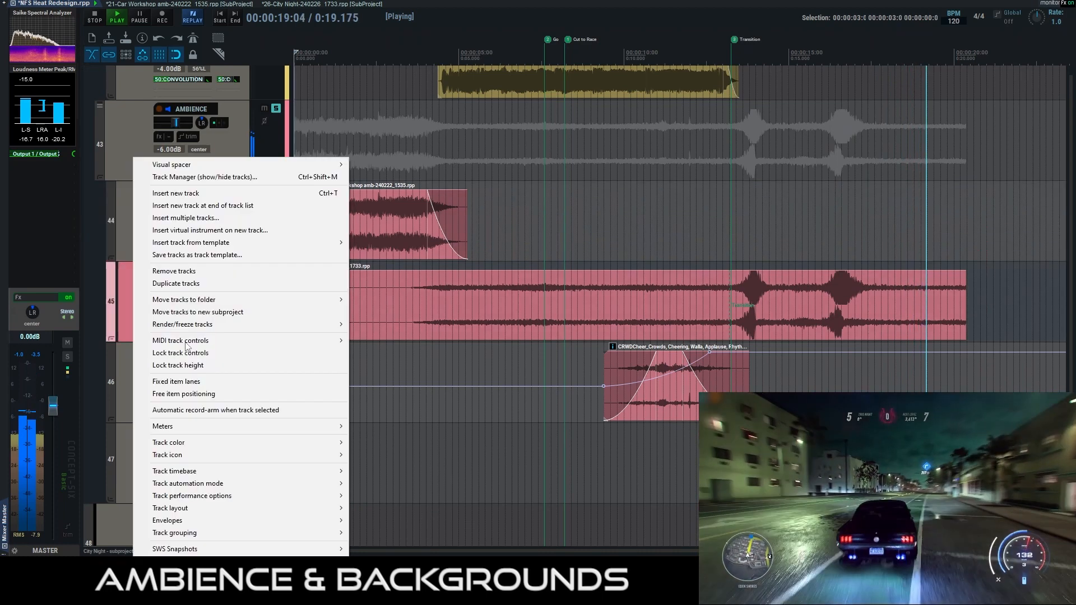
left_click(209, 240)
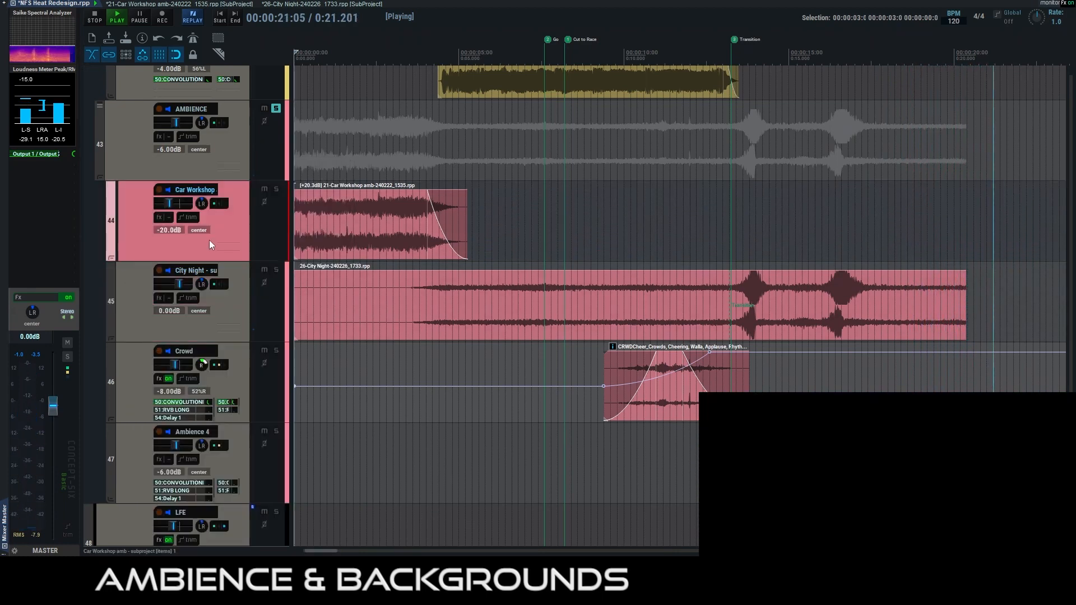
Open the Car Workshop subproject and return the edit cursor to the start of its timeline.
double_click(325, 227)
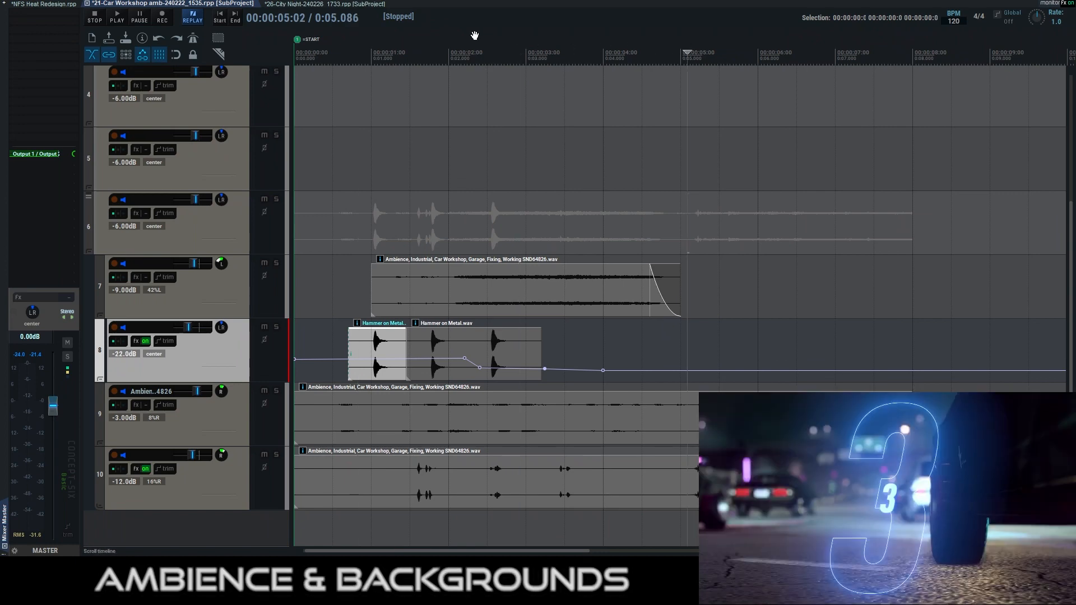
left_click(332, 56)
left_click(391, 145)
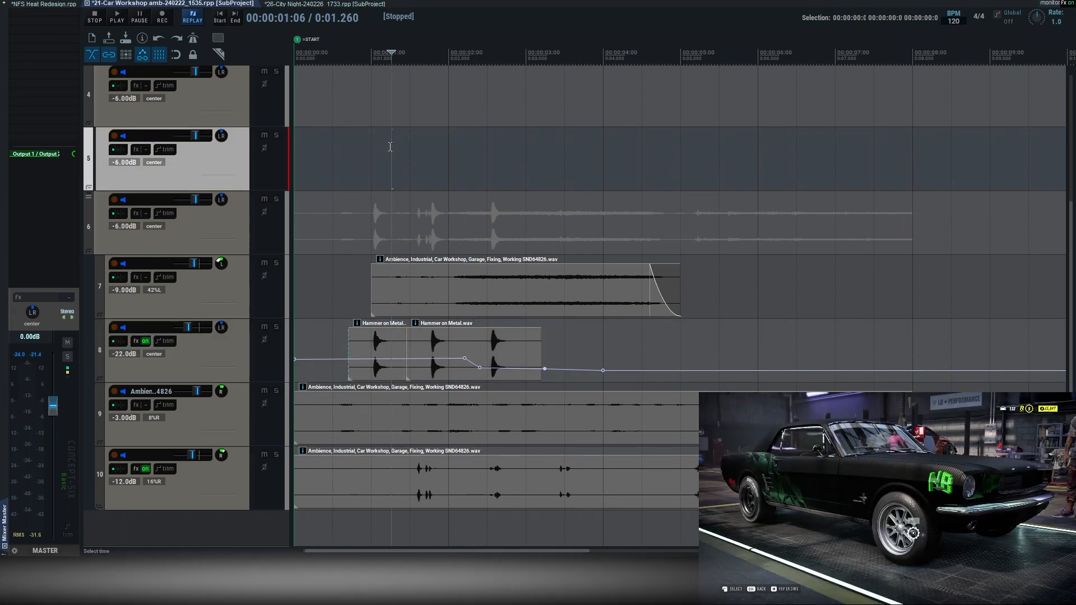
key("Home")
scroll(398, 146, "up", 4)
scroll(398, 146, "down", 1)
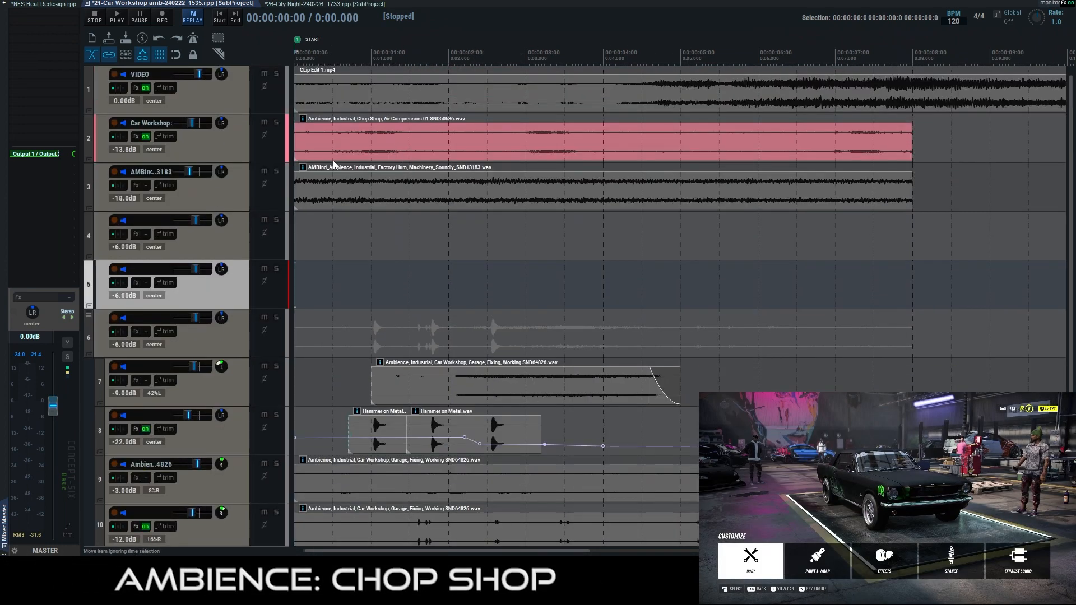
Solo the Car Workshop track and audition it, also with its FX container bypassed.
left_click(277, 122)
key("space")
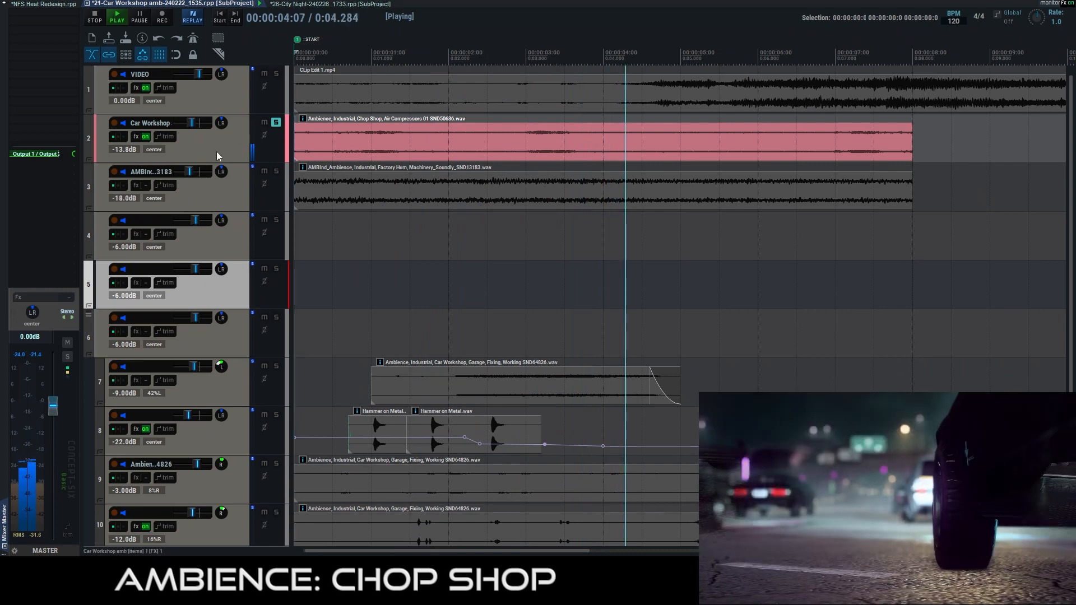
key("space")
left_click(137, 137)
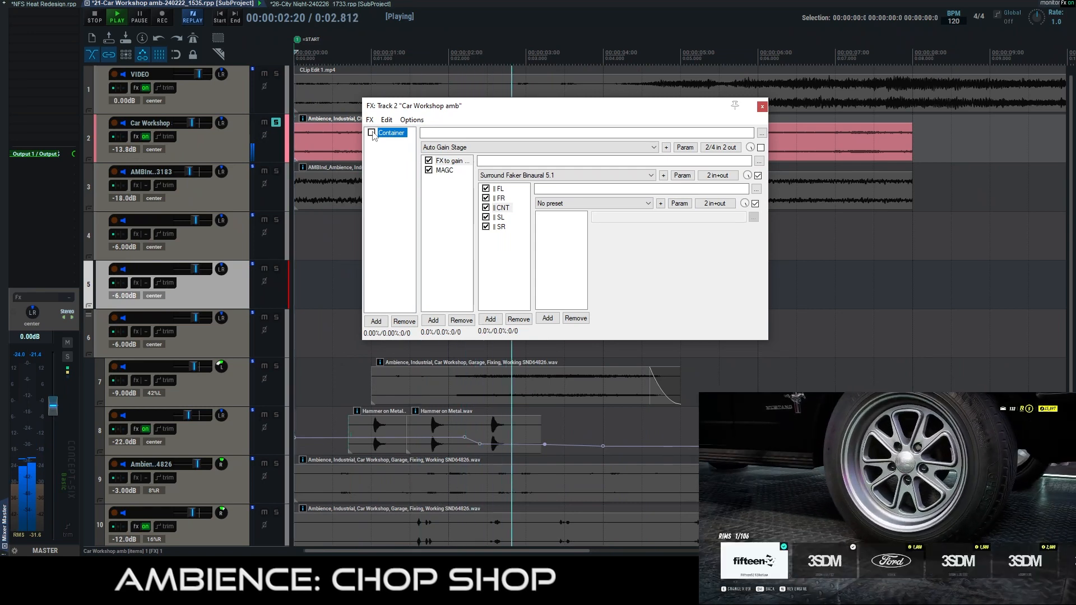
key("space")
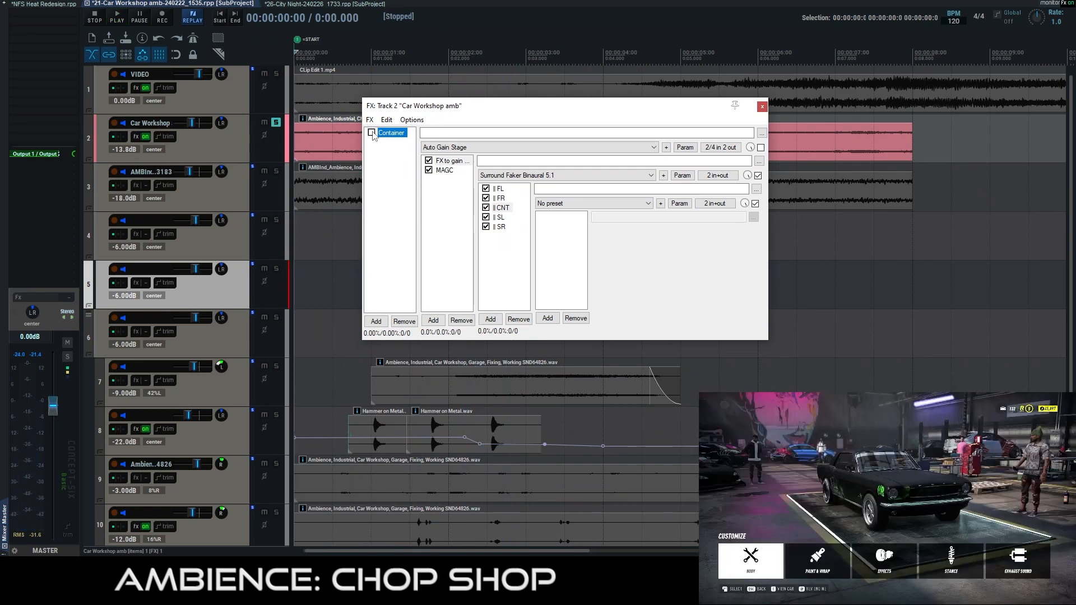
Re-enable the Car Workshop track's FX container, switch off its CNT chain, and start playback.
left_click(522, 175)
left_click(500, 181)
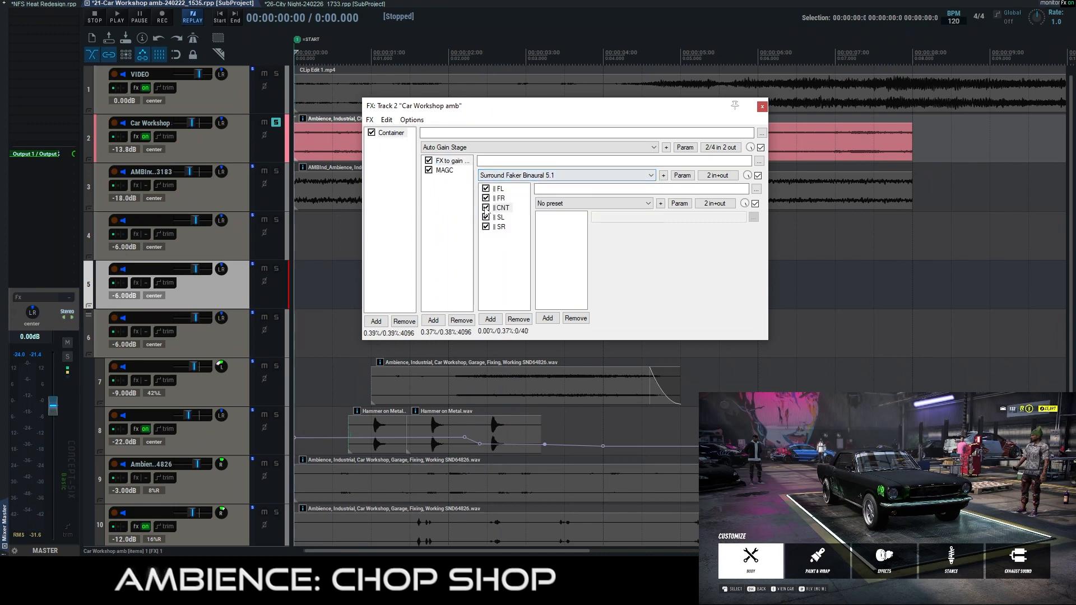
key("space")
Examine the AMBEO Orbit and Channel Time Delayer settings in the FL and SL chains, check CNT, and close the FX window.
left_click(500, 189)
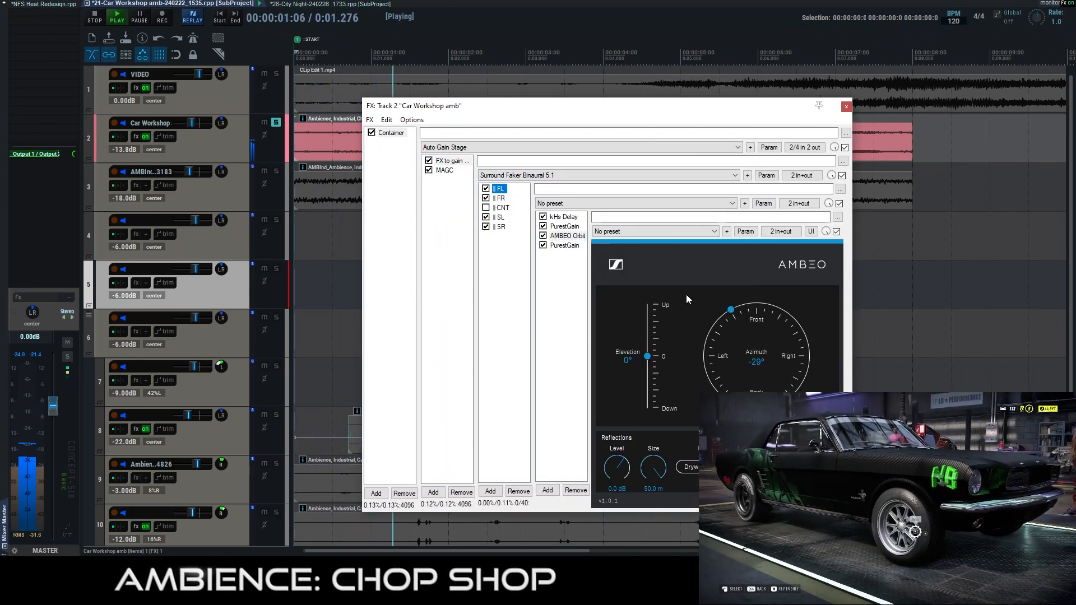
left_click(500, 217)
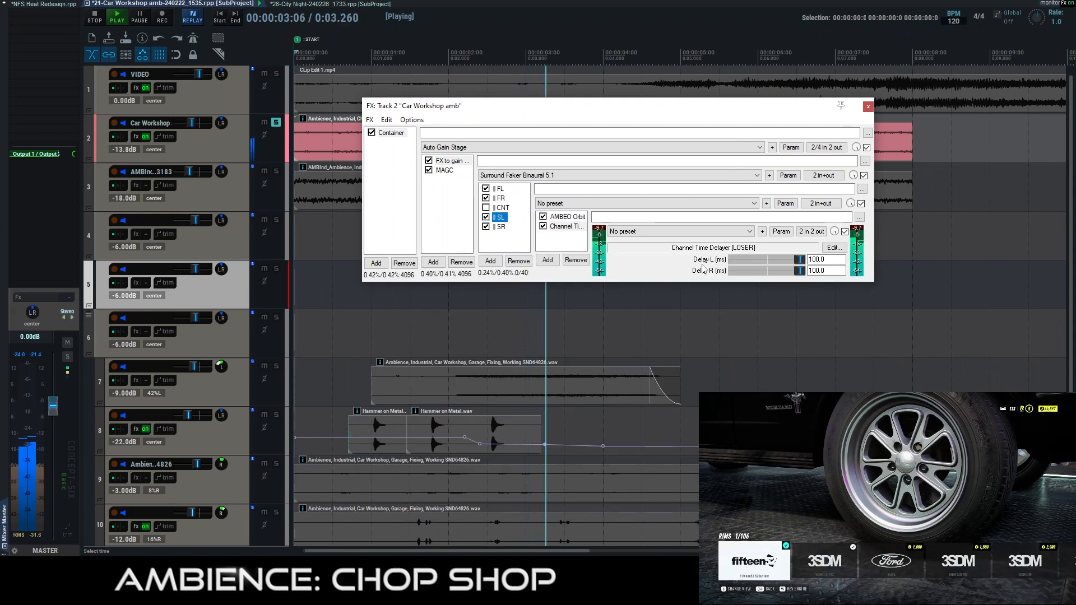
left_click(568, 217)
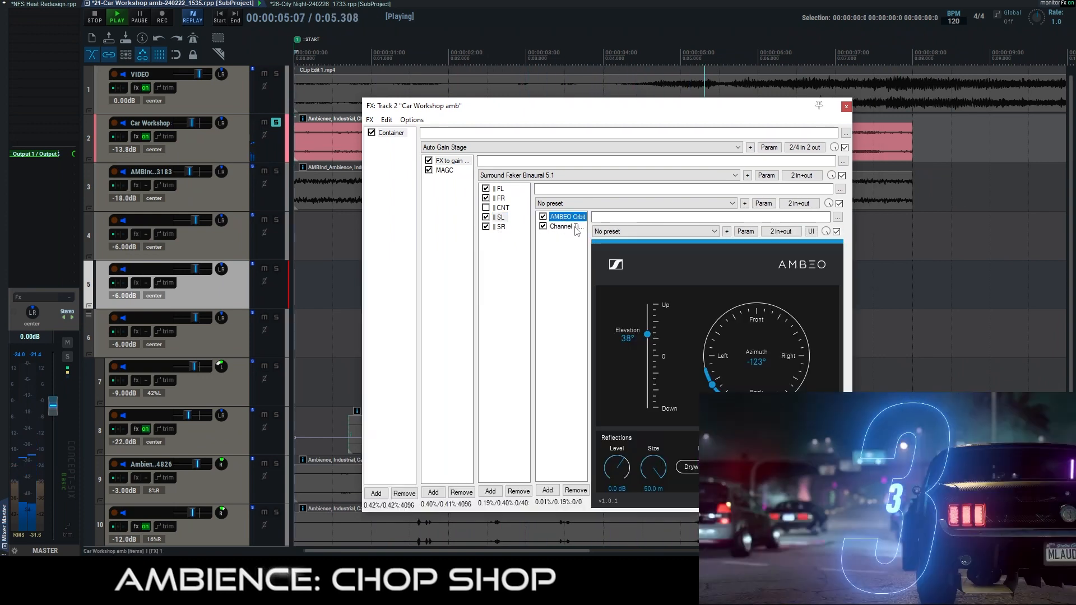
left_click(566, 226)
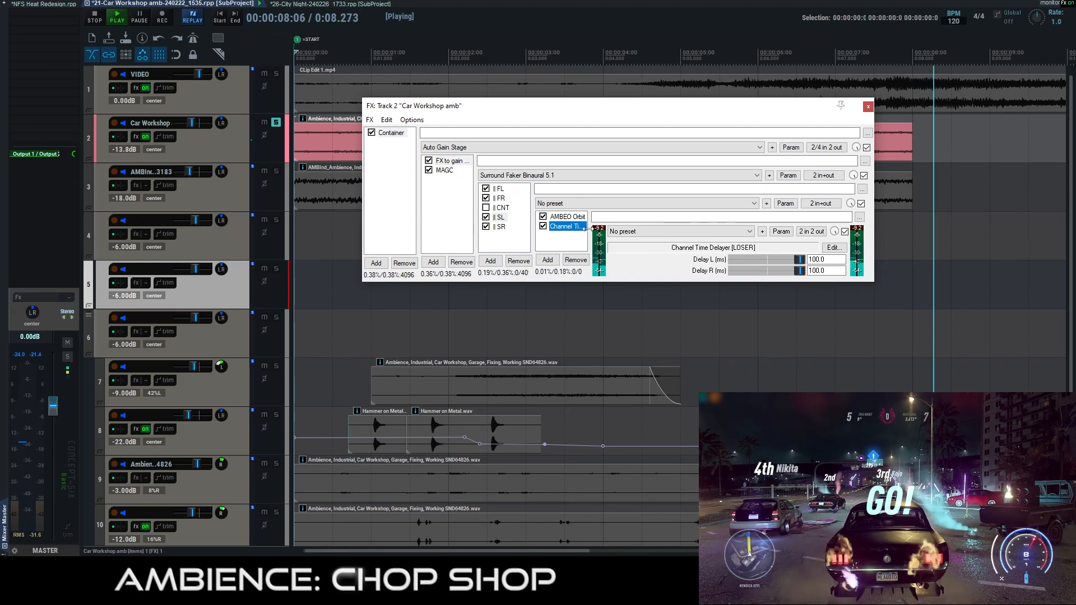
key("space")
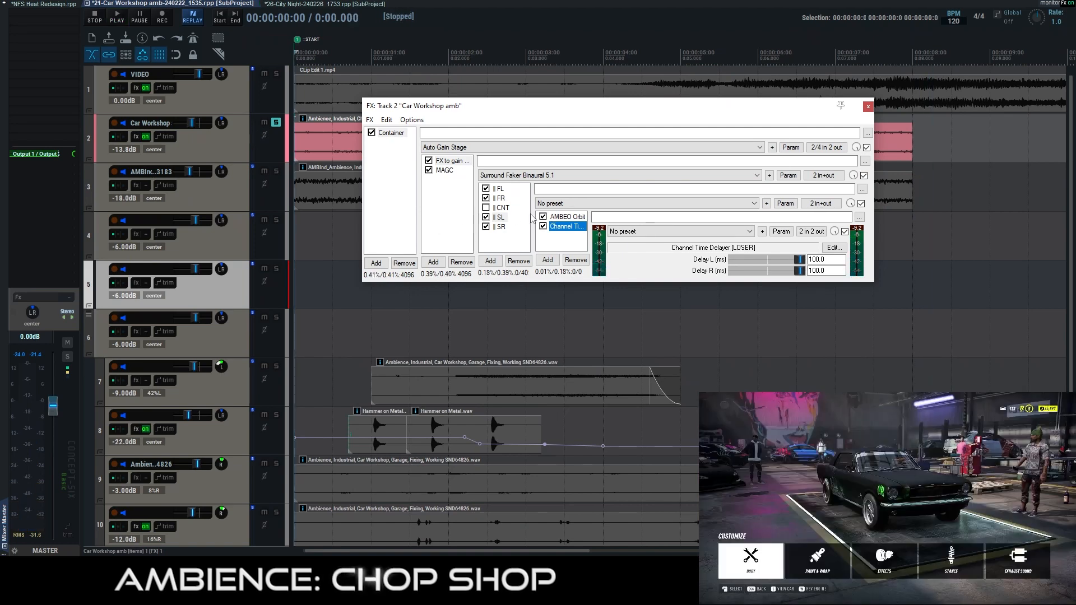
left_click(494, 207)
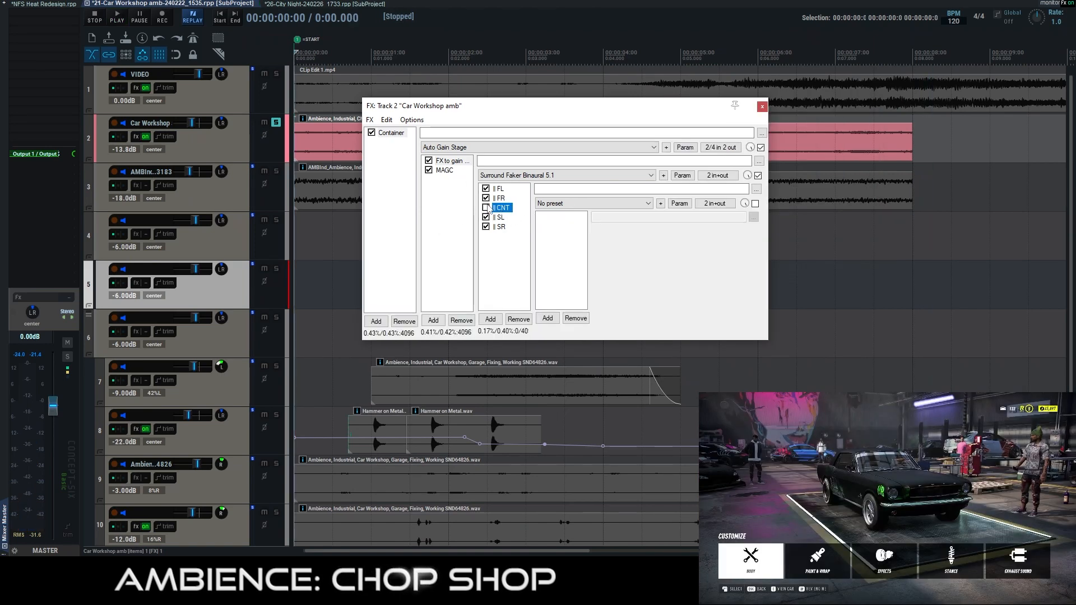
left_click(762, 106)
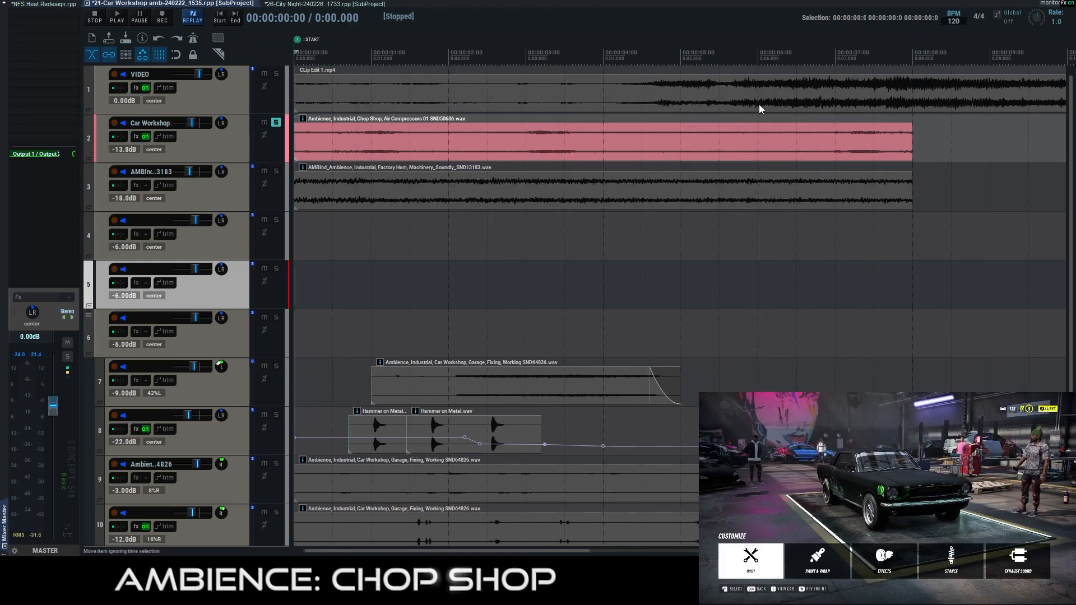
Solo the factory hum track instead of Car Workshop and play it.
left_click(275, 122)
left_click(277, 171)
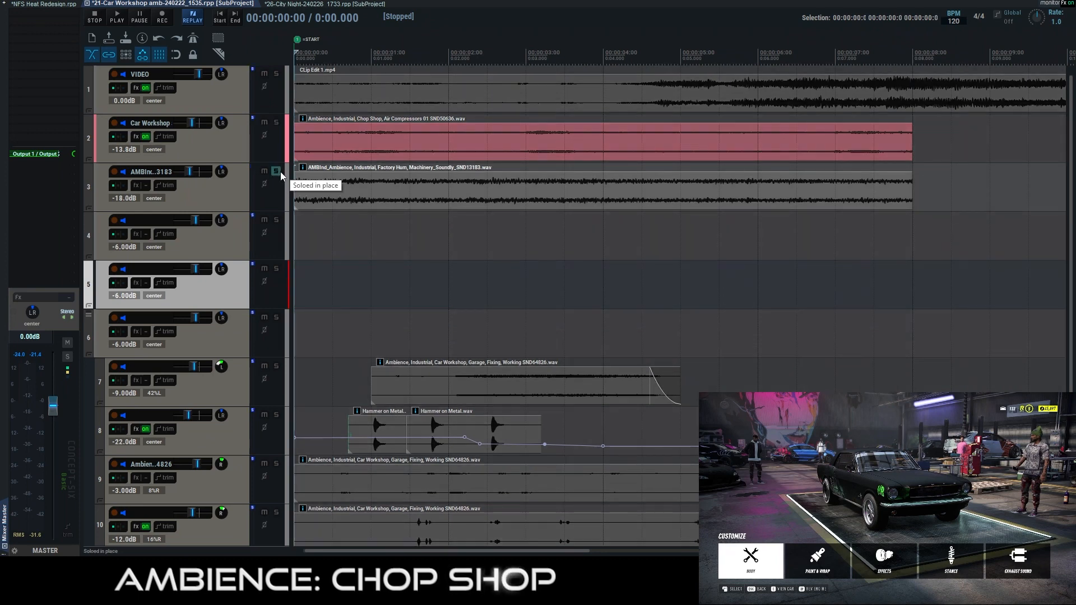
key("space")
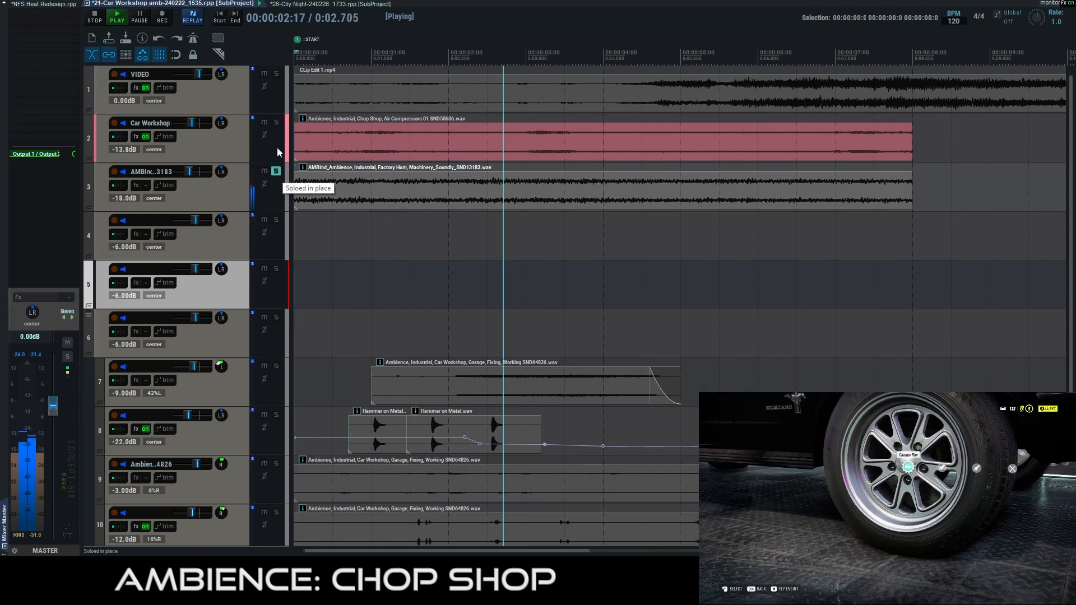
Solo Car Workshop together with the factory hum track, listen to both, and clear the two solos.
left_click(277, 123)
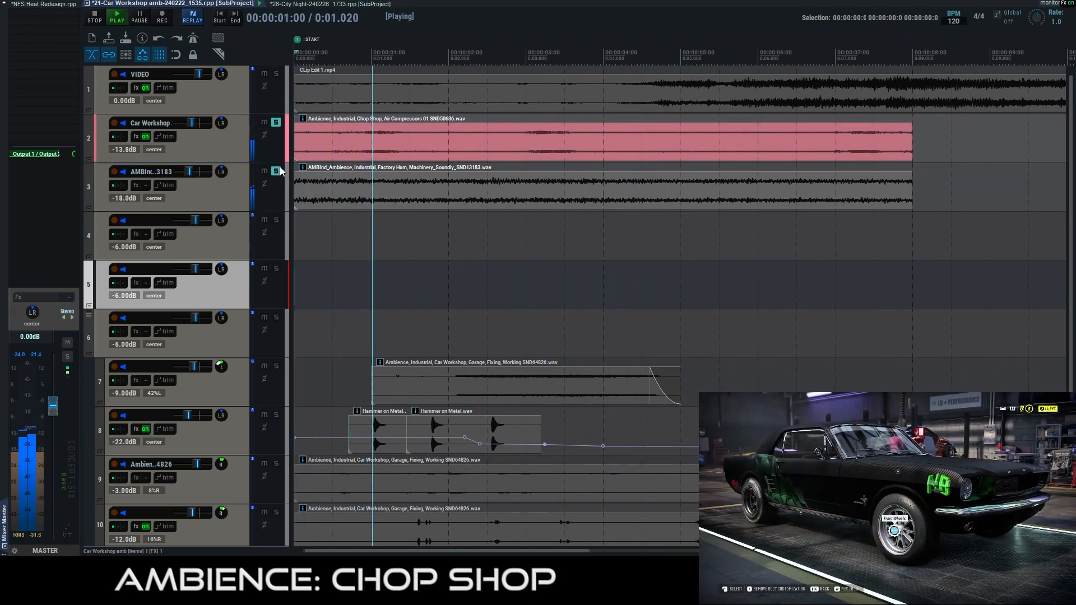
key("space")
left_click(280, 172)
left_click(276, 122)
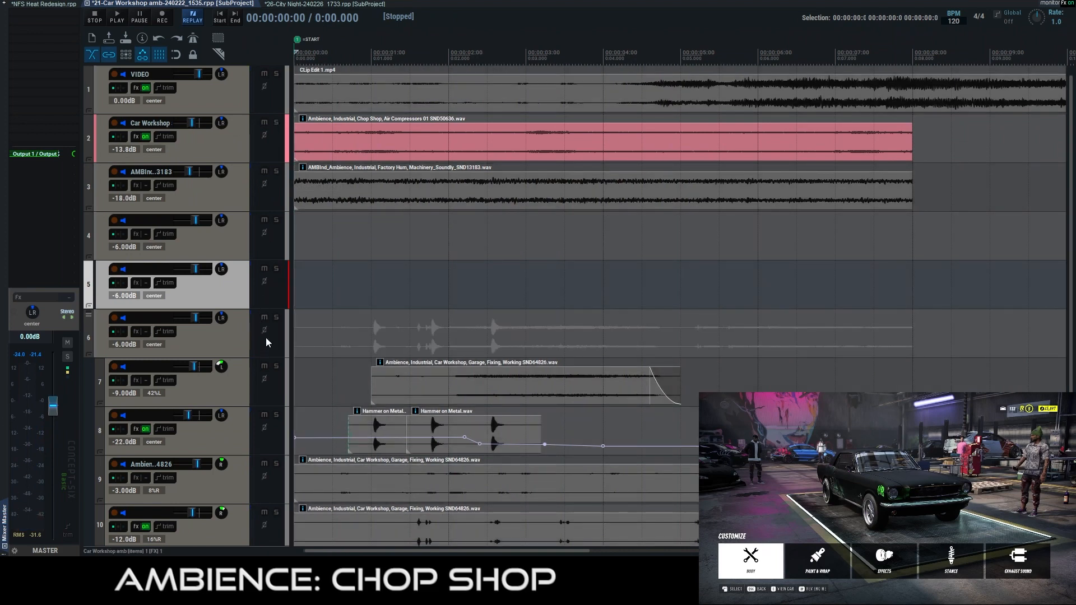
Solo folder track 6 containing the garage and hammer layers and play it from the start.
left_click(276, 317)
scroll(336, 336, "down", 1)
key("space")
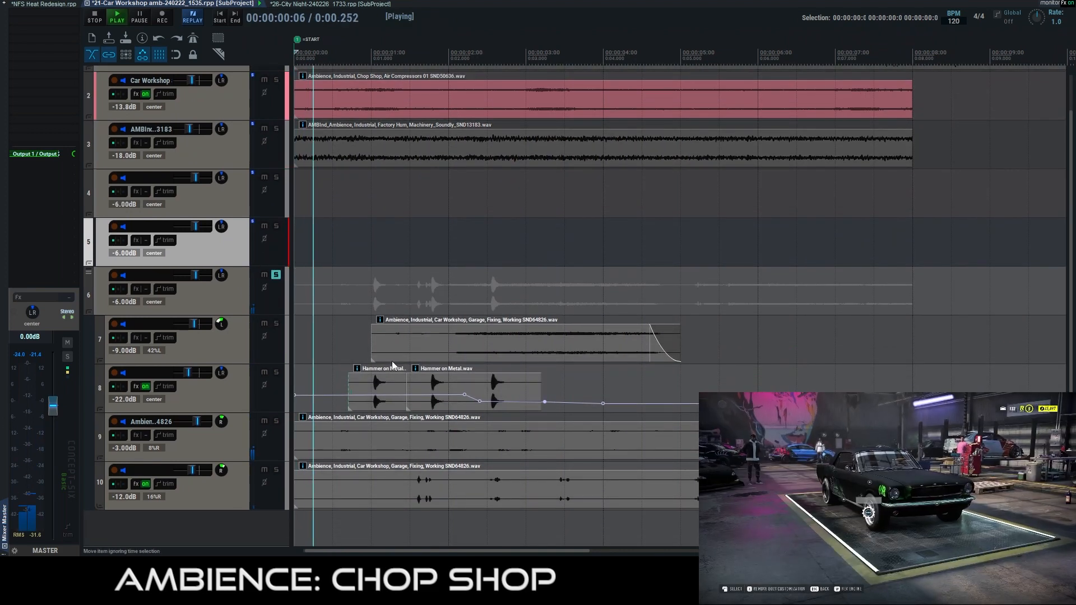
left_click(136, 484)
left_click(341, 24)
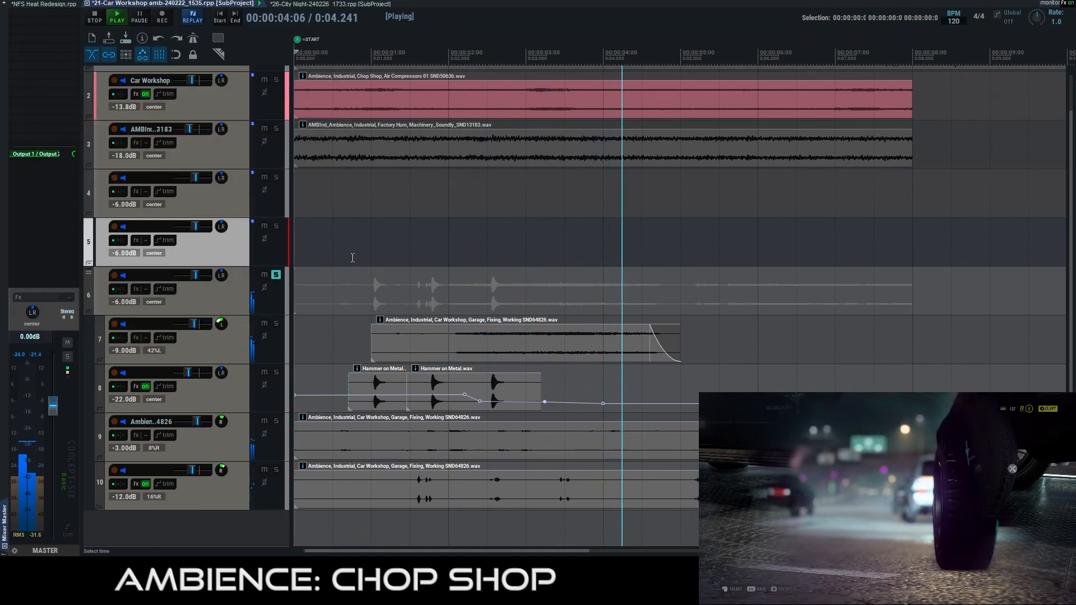
Select the second Hammer on Metal item on track 8 and play from that point.
key("space")
left_click(425, 378)
key("space")
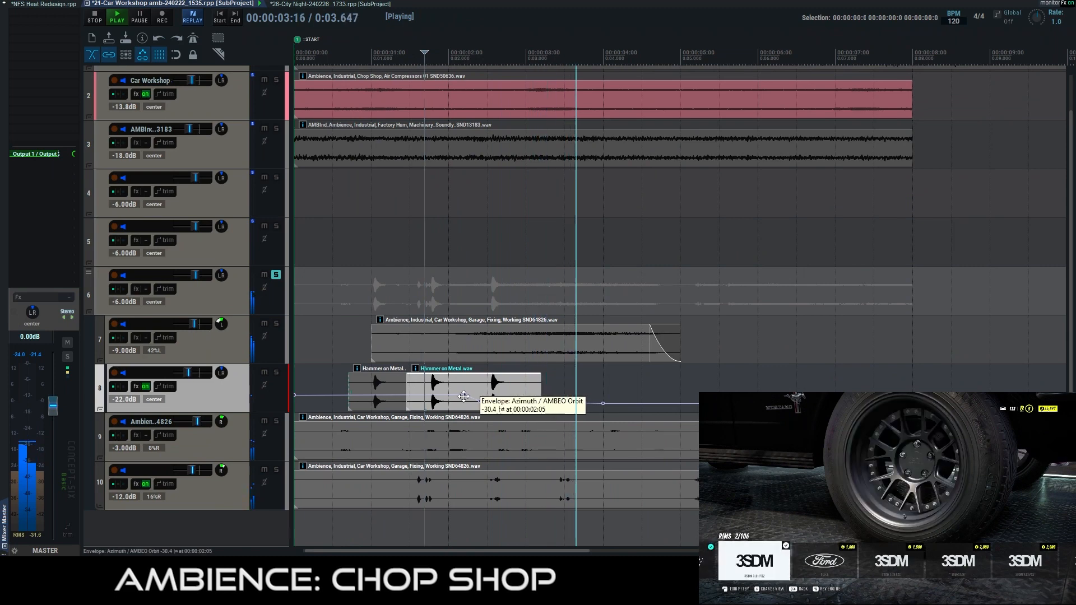
Stop playback and clear the solo on folder track 6.
key("space")
left_click(276, 275)
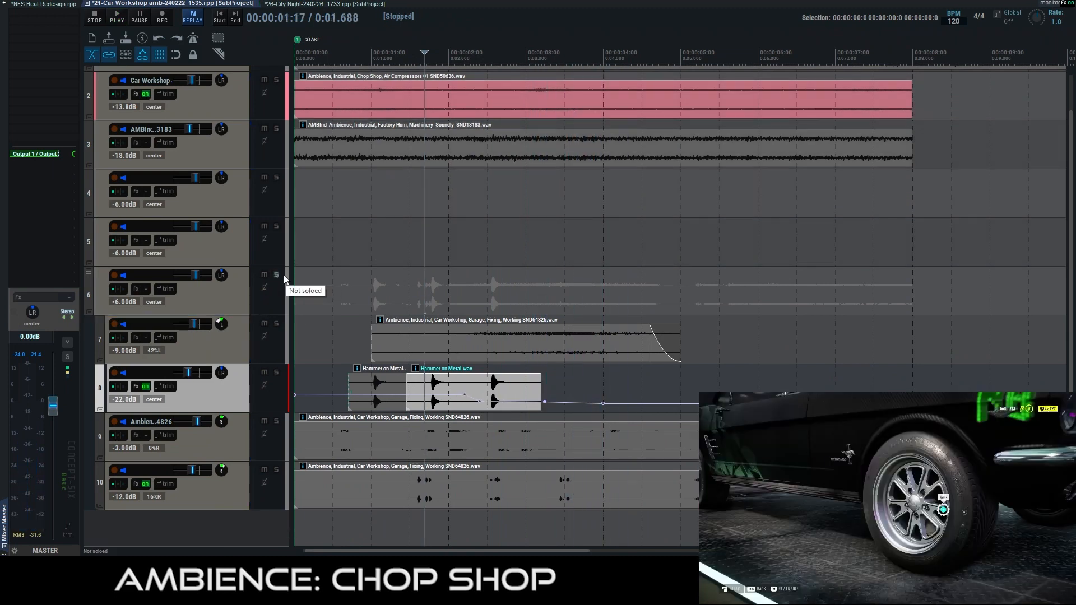
scroll(356, 209, "up", 1)
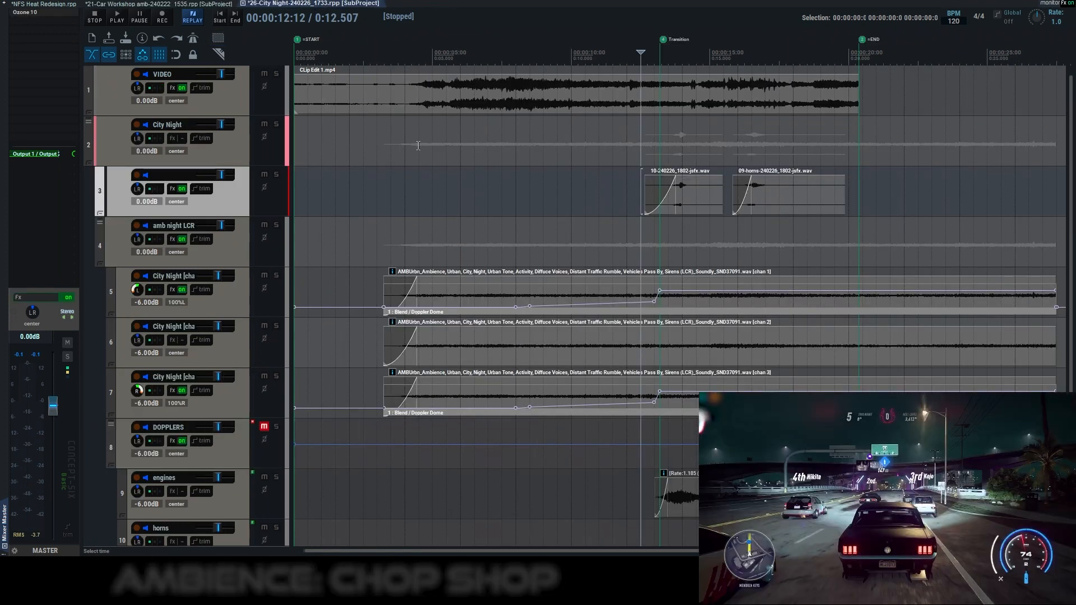
In the City Night subproject, solo the amb night LCR folder and play it from 2.990 s.
scroll(418, 146, "down", 3)
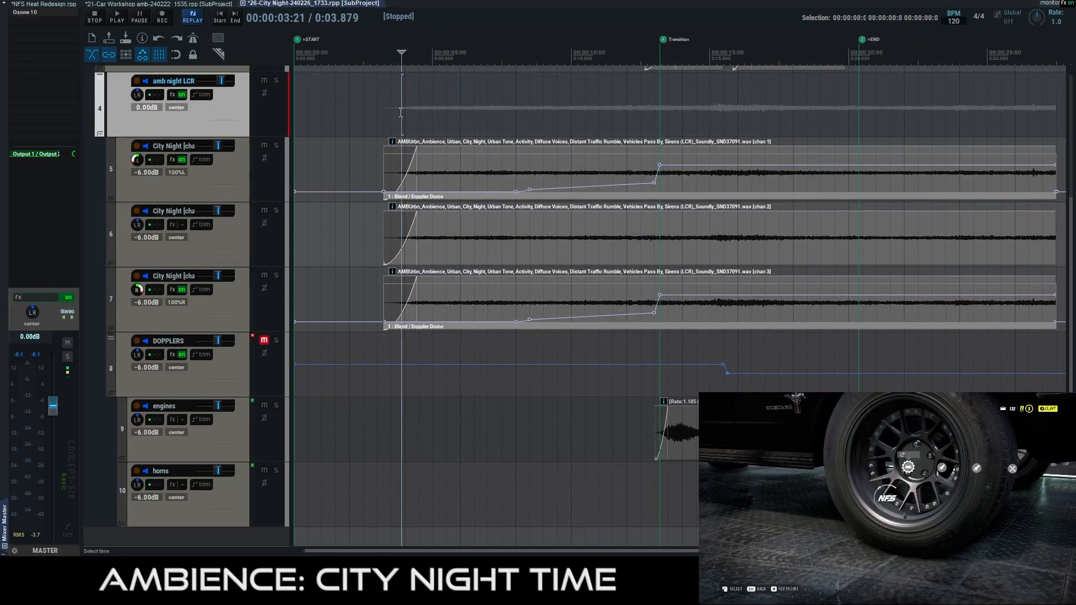
left_click(376, 223)
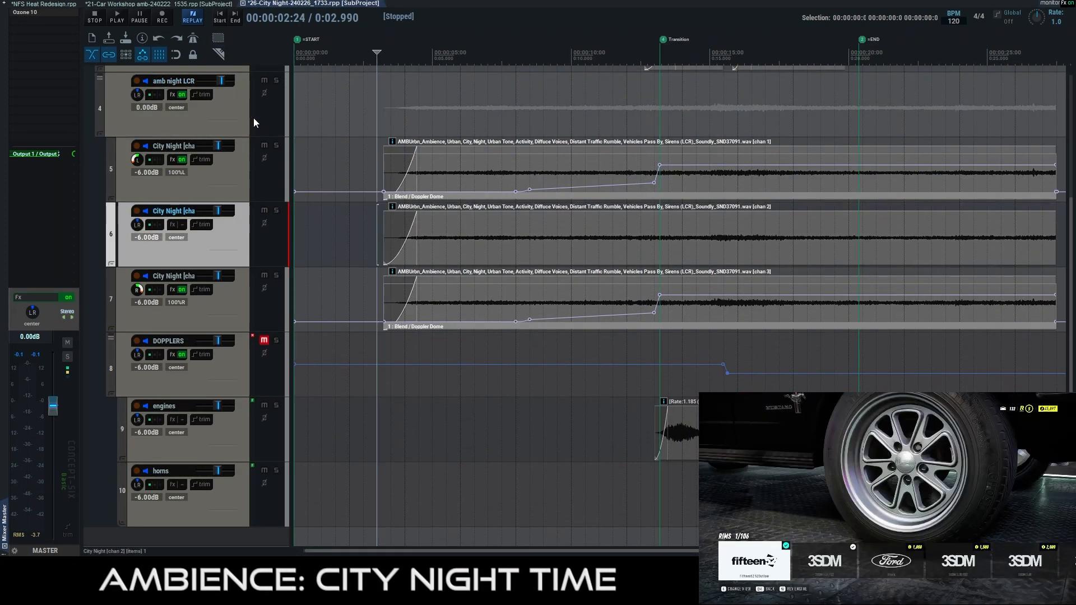
left_click(275, 80)
key("space")
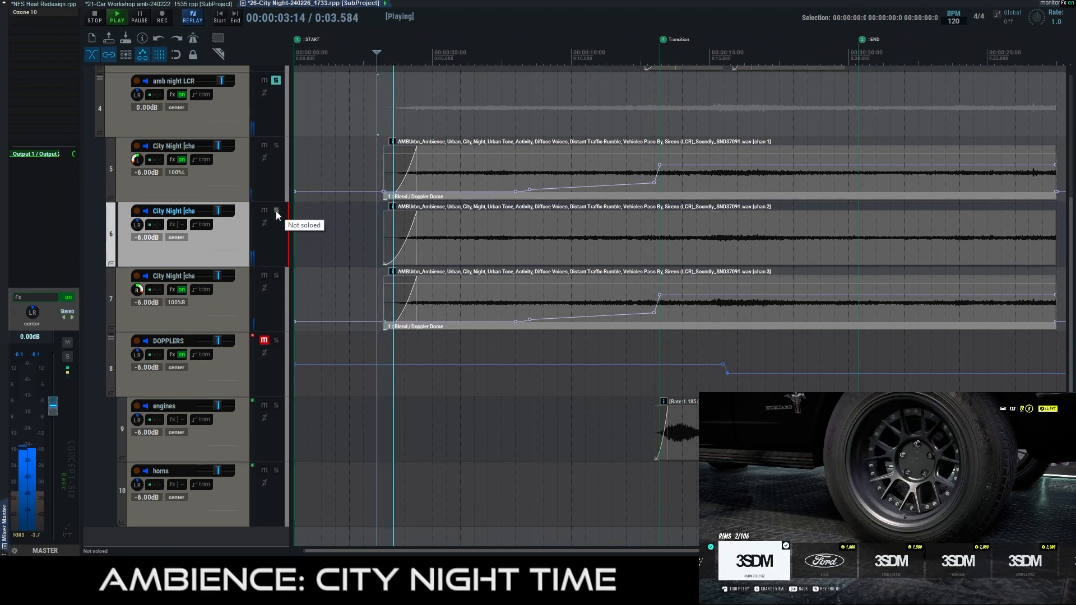
Solo the City Night channel 2 track on track 6, listen to it, and clear its solo.
left_click(276, 210)
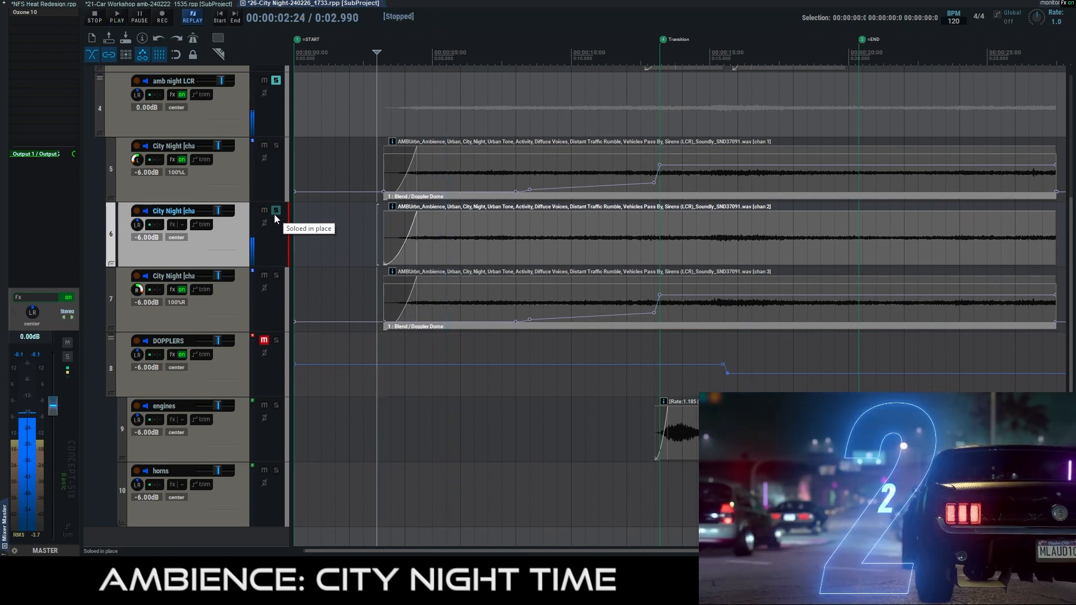
key("space")
left_click(277, 211)
View the Doppler Dome effect on City Night channel 1, close it, and play the soloed ambience from 13.538 s.
left_click(174, 159)
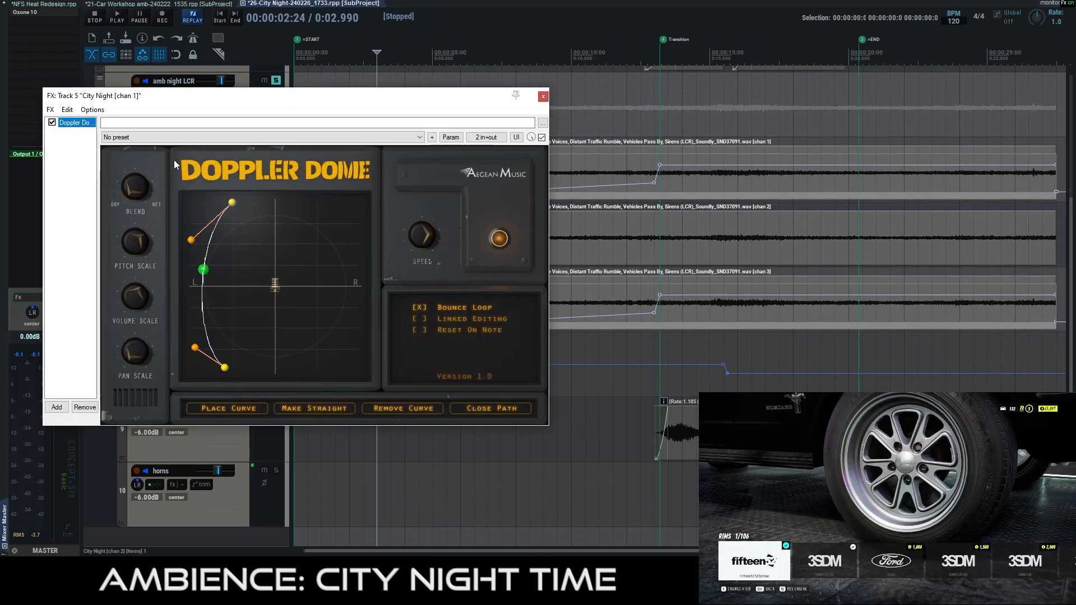
left_click(543, 97)
left_click(669, 102)
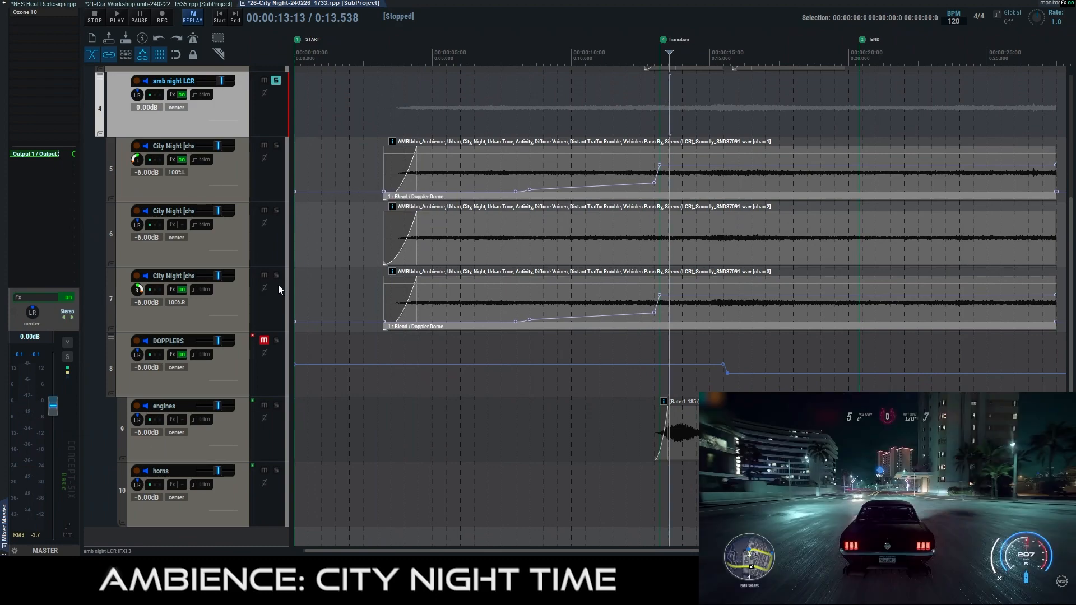
key("space")
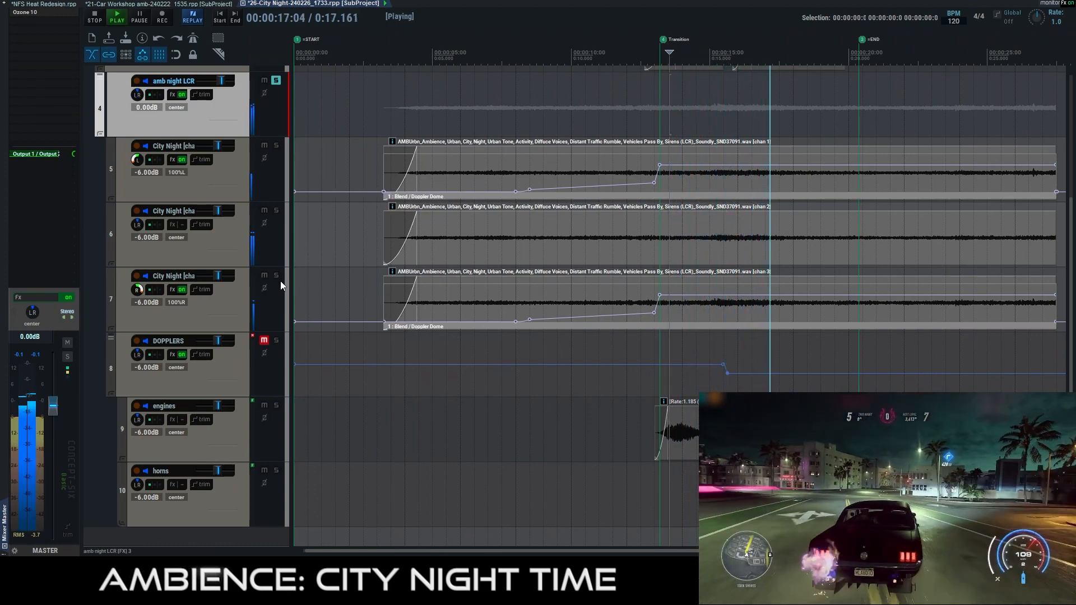
key("space")
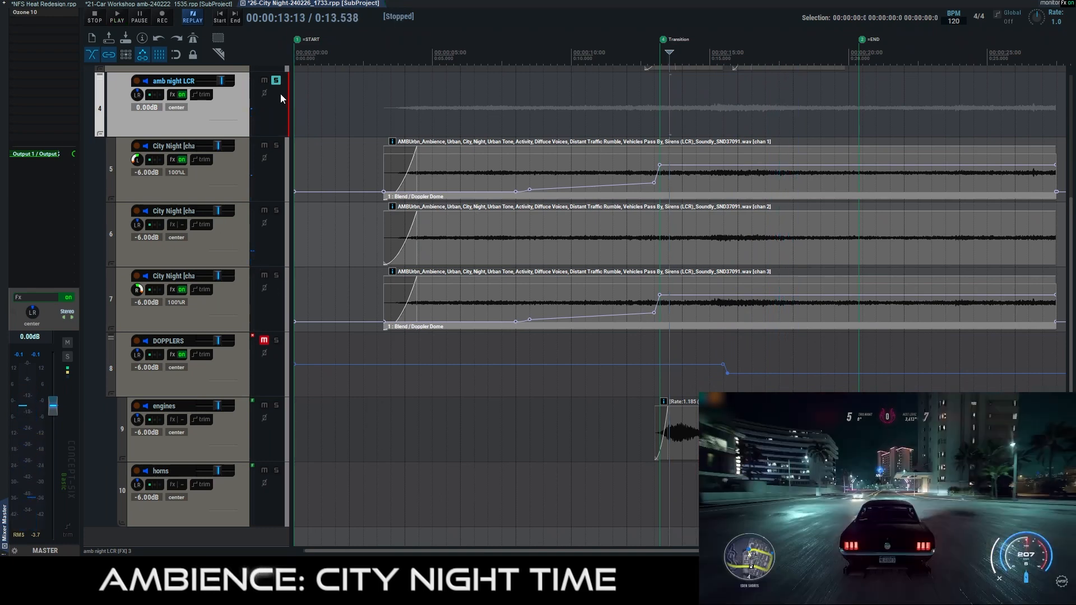
Unmute and solo the DOPPLERS folder in place of amb night LCR and play its engine sound with the folder's effects bypassed.
left_click(277, 82)
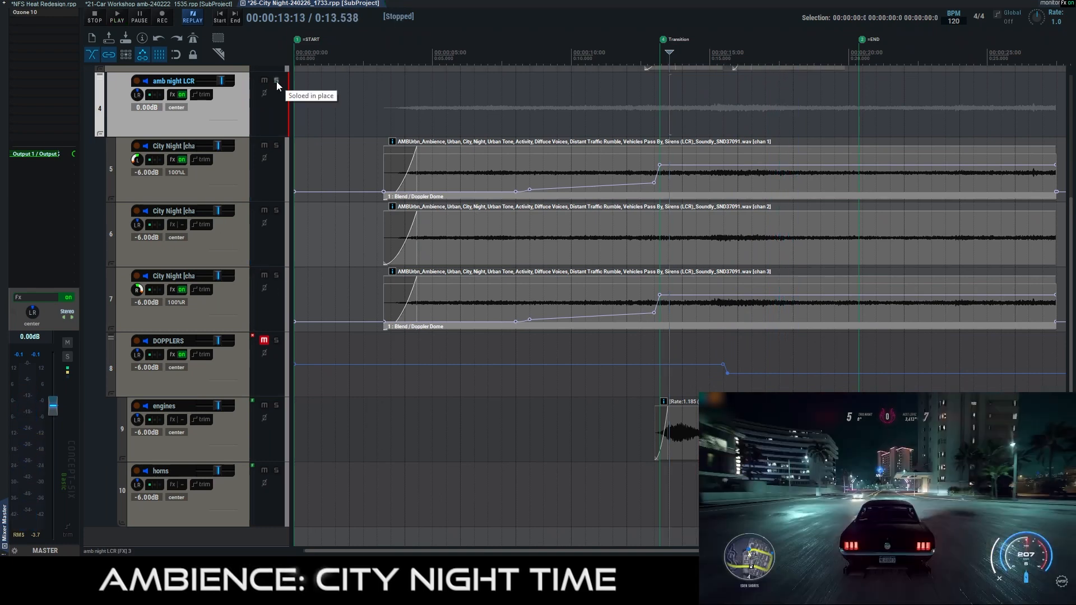
left_click(265, 340)
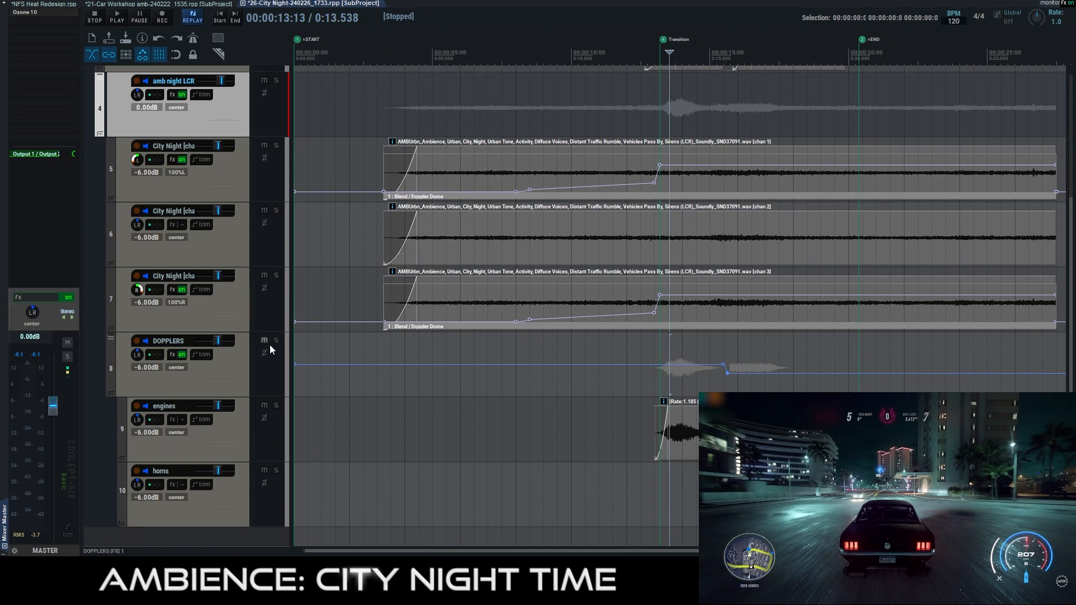
left_click(276, 341)
left_click(650, 408)
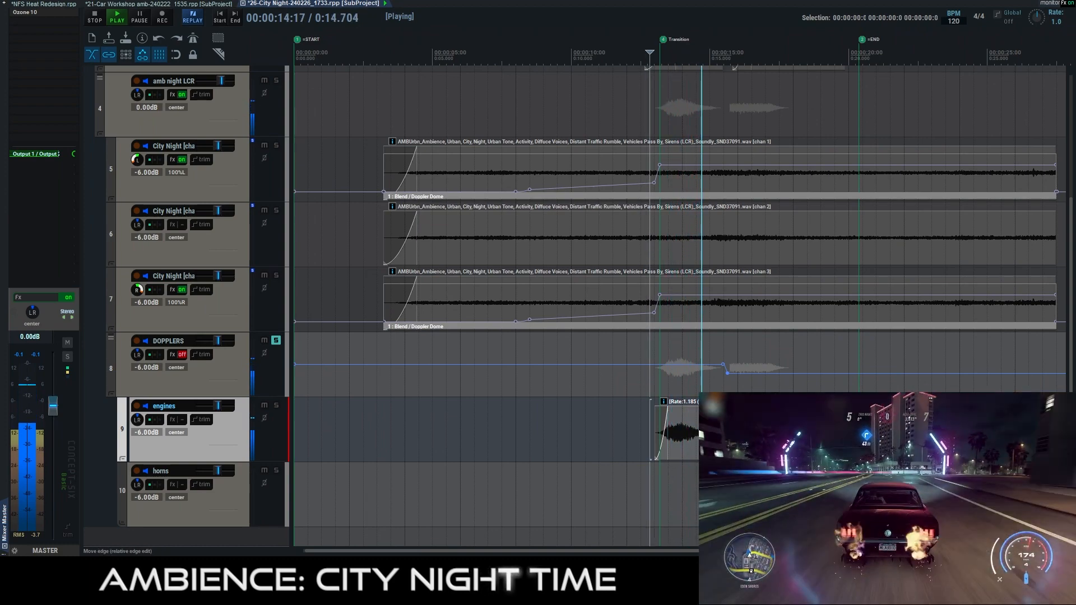
key("space")
Play the horn section of the soloed DOPPLERS folder from 15.558 s with its effects bypassed.
left_click(726, 415)
key("space")
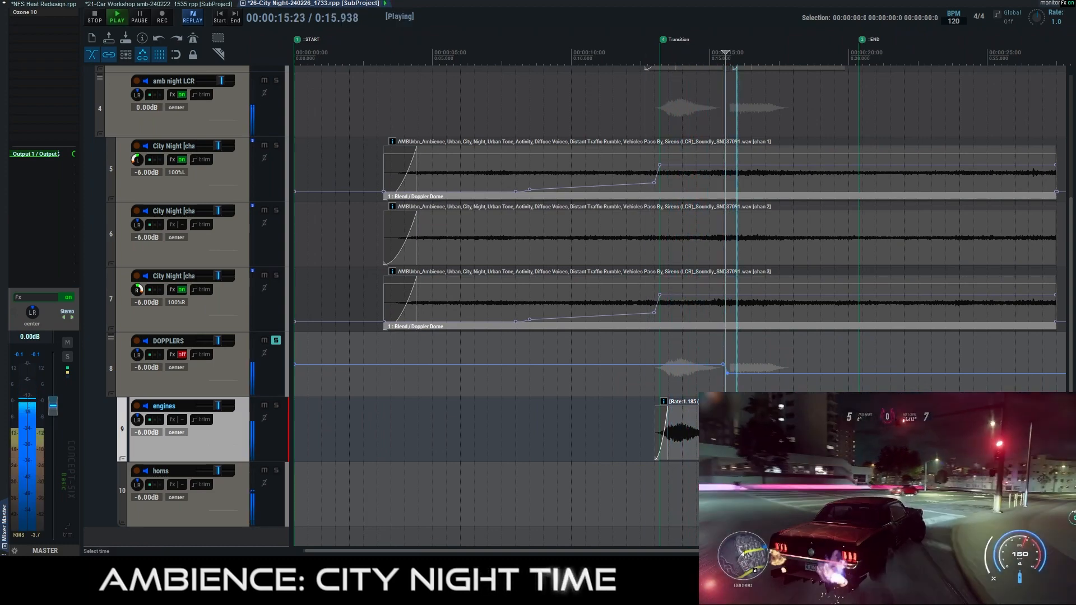
key("space")
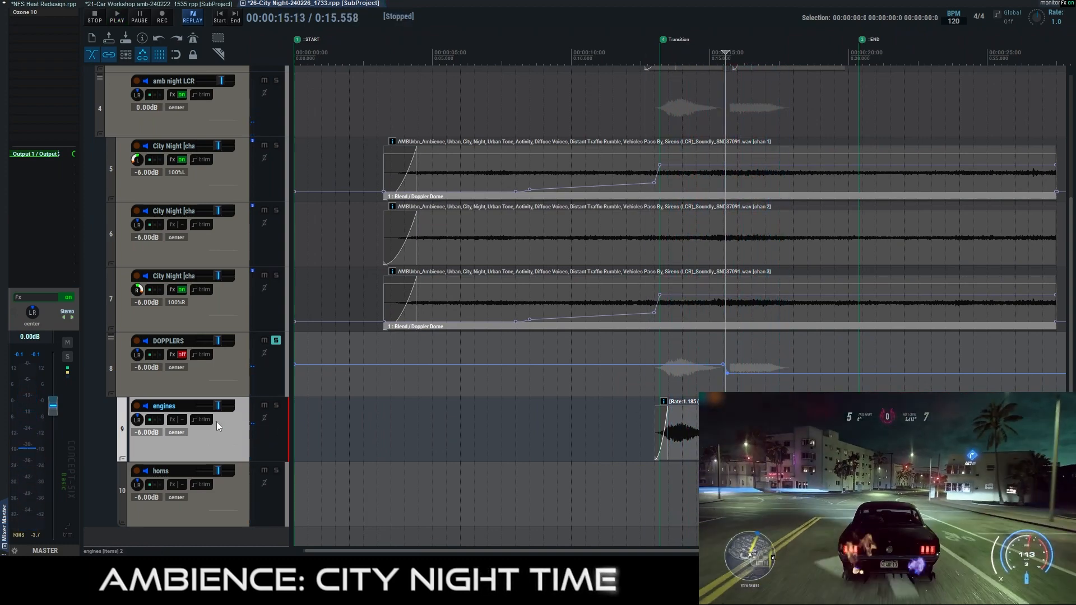
Listen to the DOPPLERS engine and horn sounds again with the folder's effects enabled, from about 12.8 s and from 15.558 s.
left_click(649, 420)
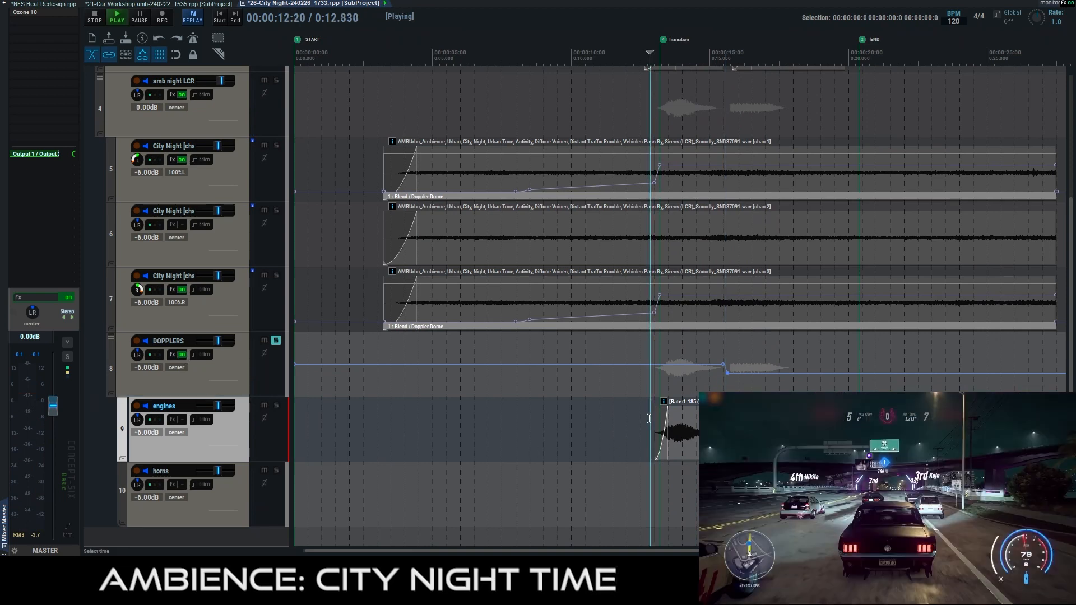
key("space")
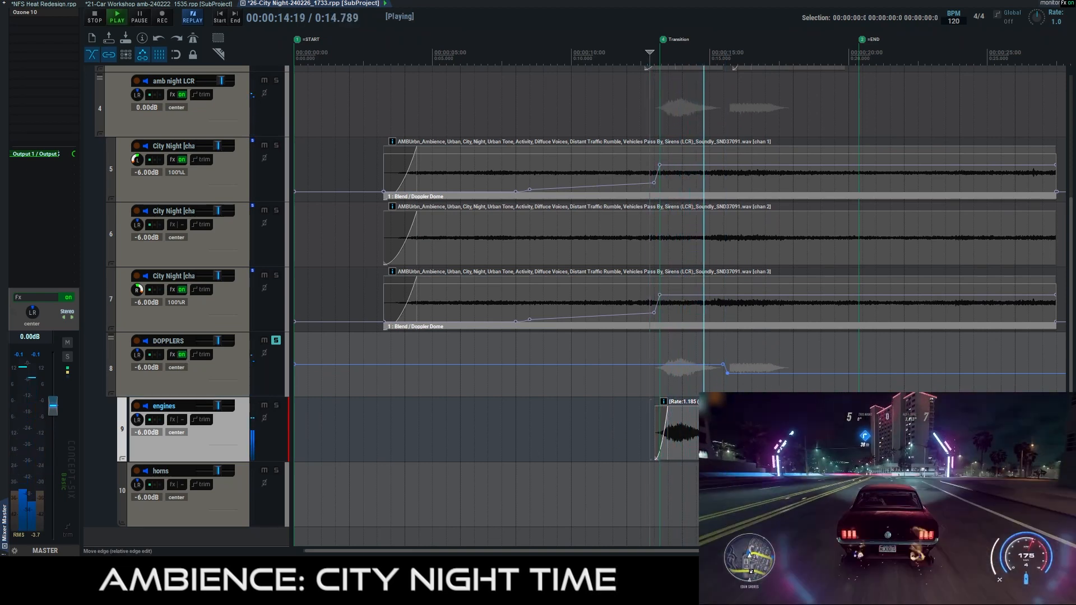
key("space")
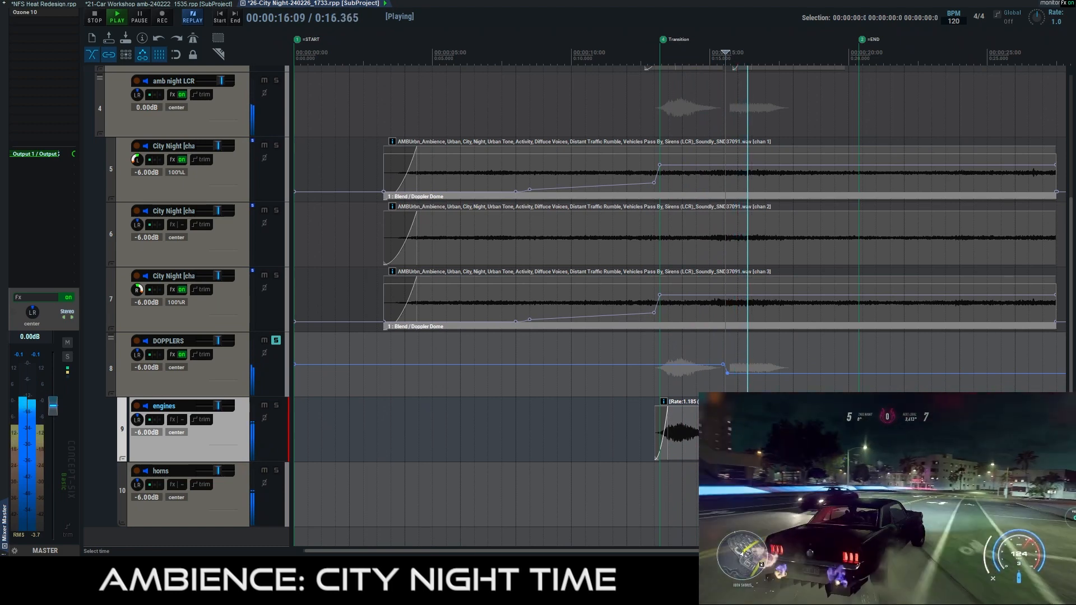
key("space")
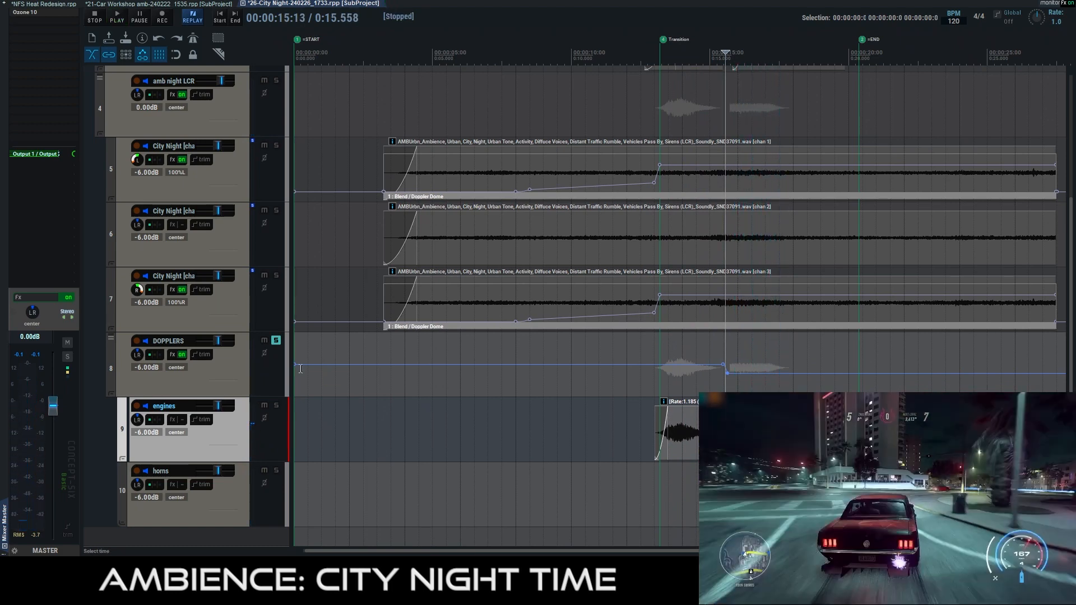
Clear the solo on DOPPLERS and mute it, and play the rendered doppler clips on track 3 from just before the first clip.
left_click(278, 343)
left_click(264, 341)
scroll(436, 360, "up", 4)
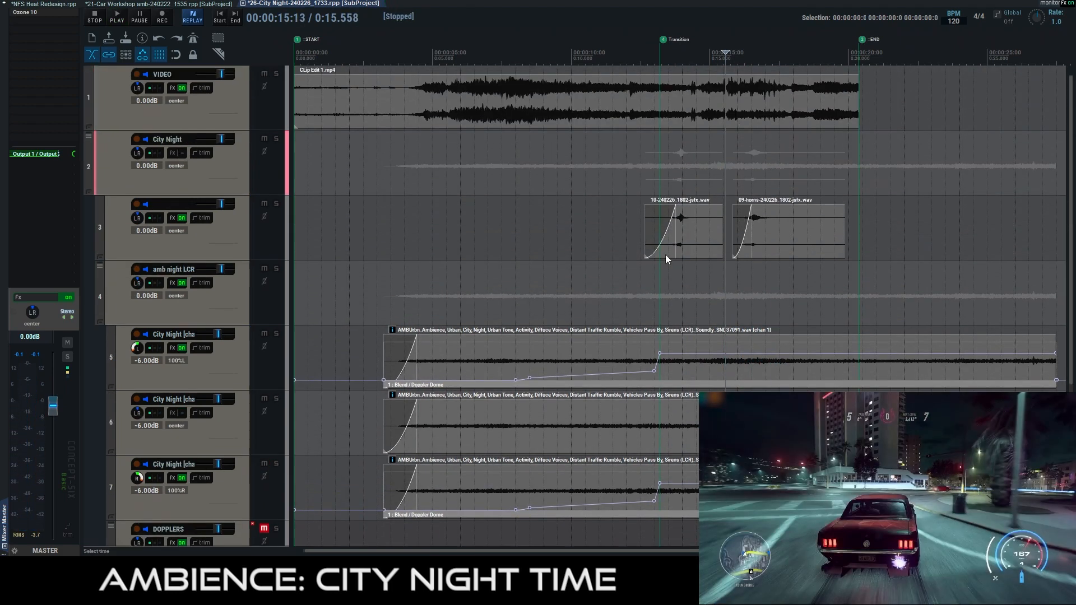
left_click(634, 206)
key("space")
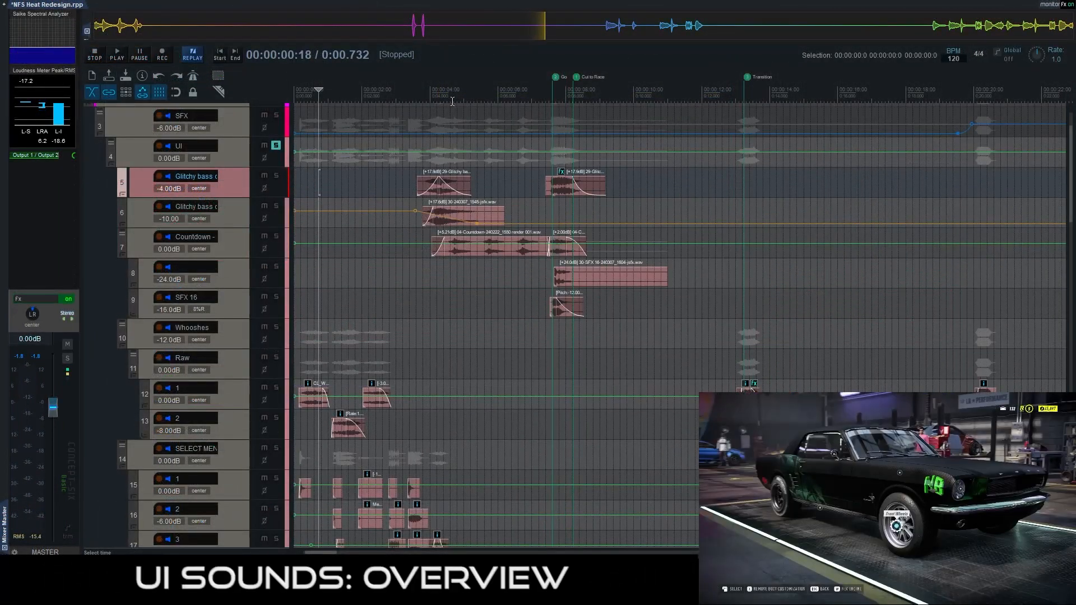
In the NFS Heat Redesign project, play the soloed UI folder from the start and stop playback.
left_click(452, 101)
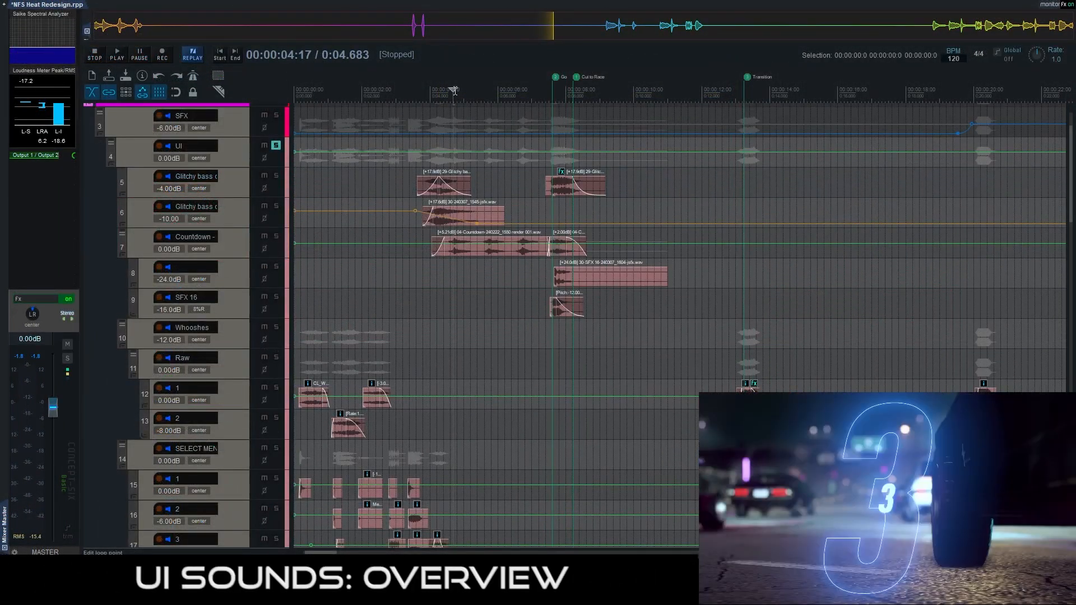
left_click(365, 188)
key("Home")
scroll(370, 185, "up", 1)
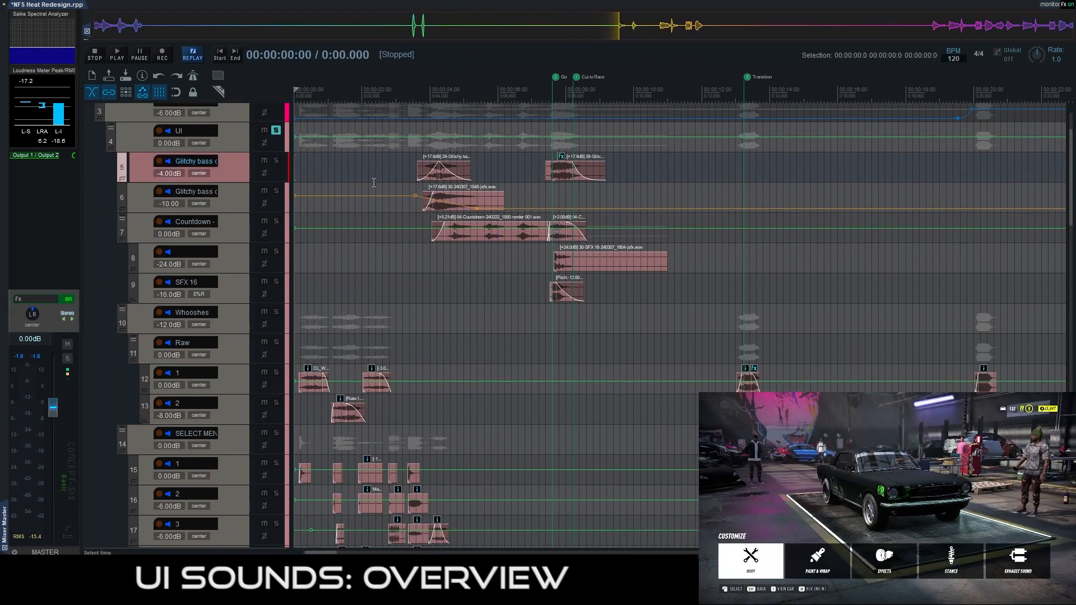
key("space")
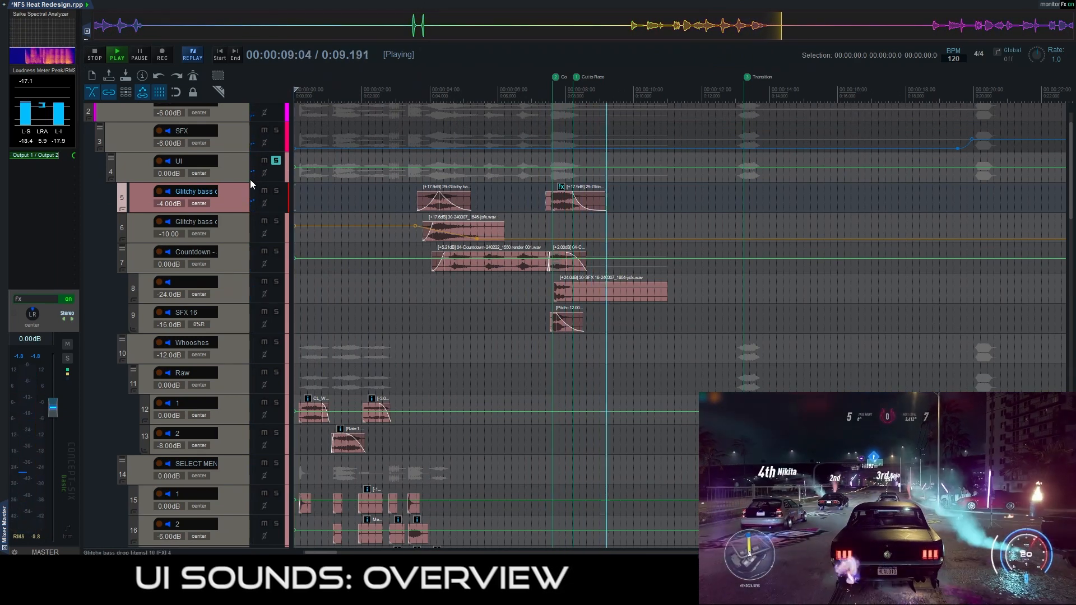
key("space")
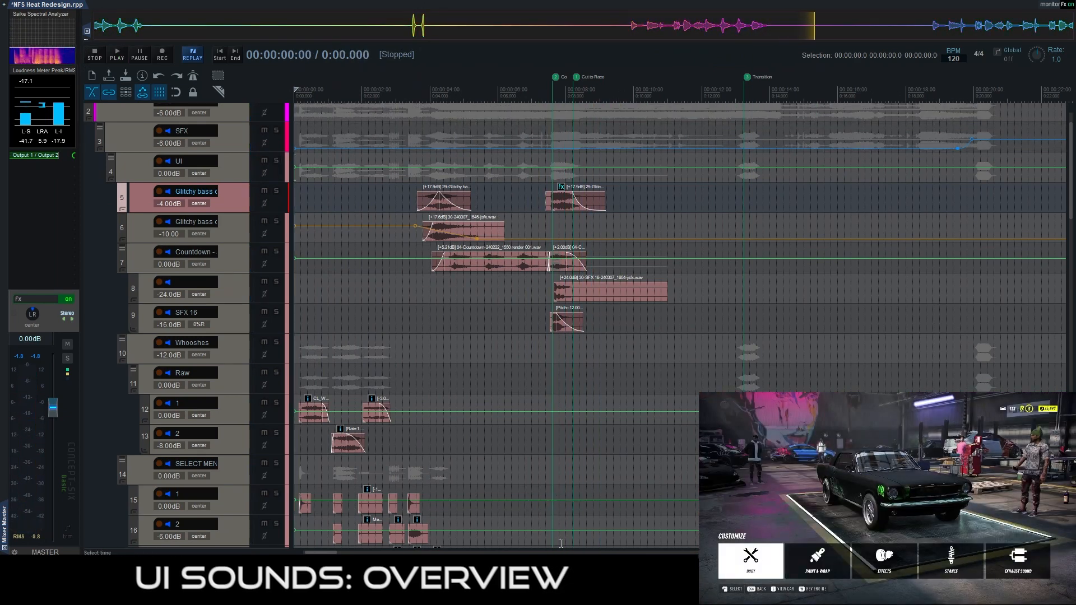
Solo track 15 in the SELECT MENU folder and play the raw mechanical switch sound.
key("alt+Tab")
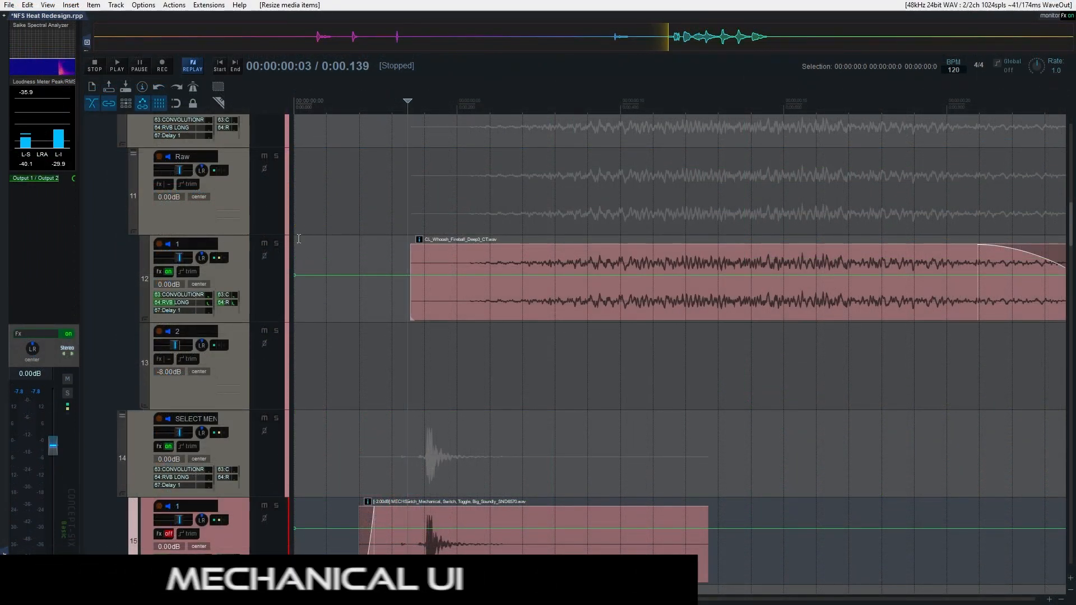
scroll(273, 287, "down", 4)
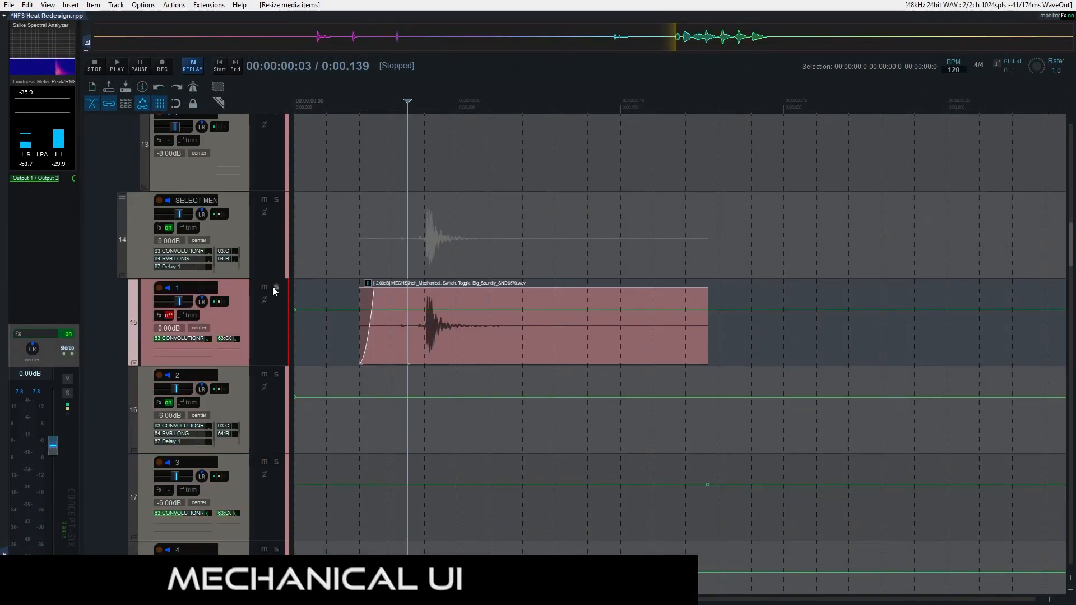
left_click(276, 287)
key("space")
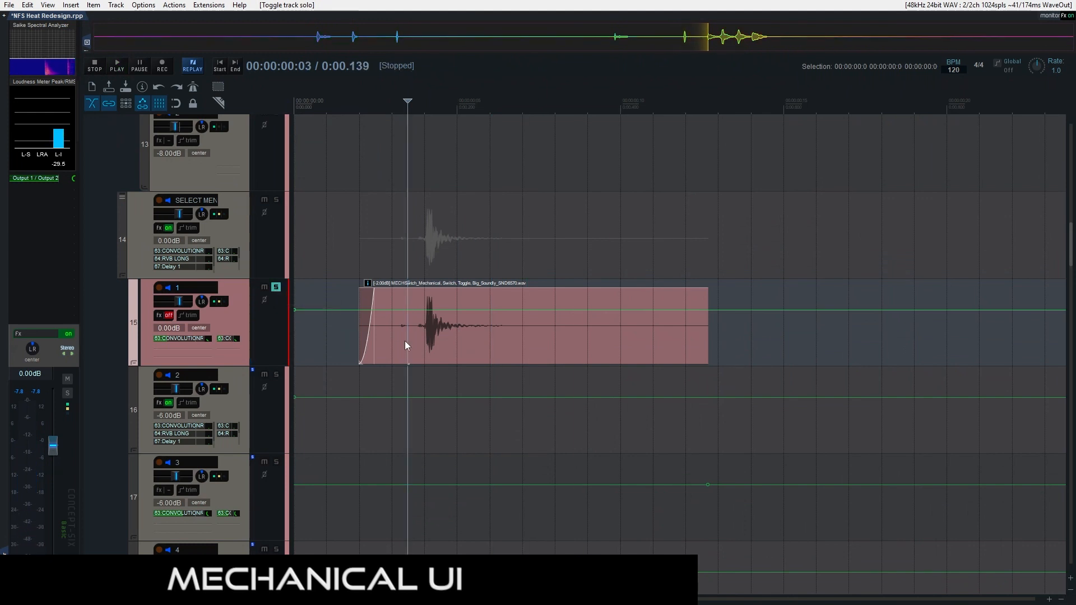
Undo back to the rate- and pitch-changed mechanical switch clip on track 15, solo the track and play it.
key("ctrl+z")
key("ctrl+z")
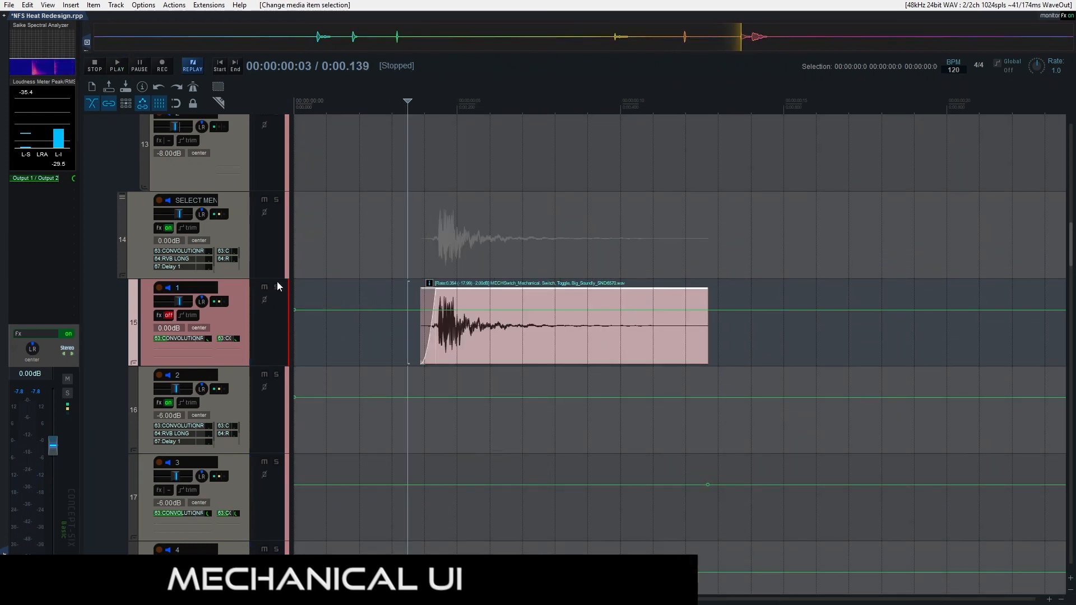
left_click(276, 287)
key("space")
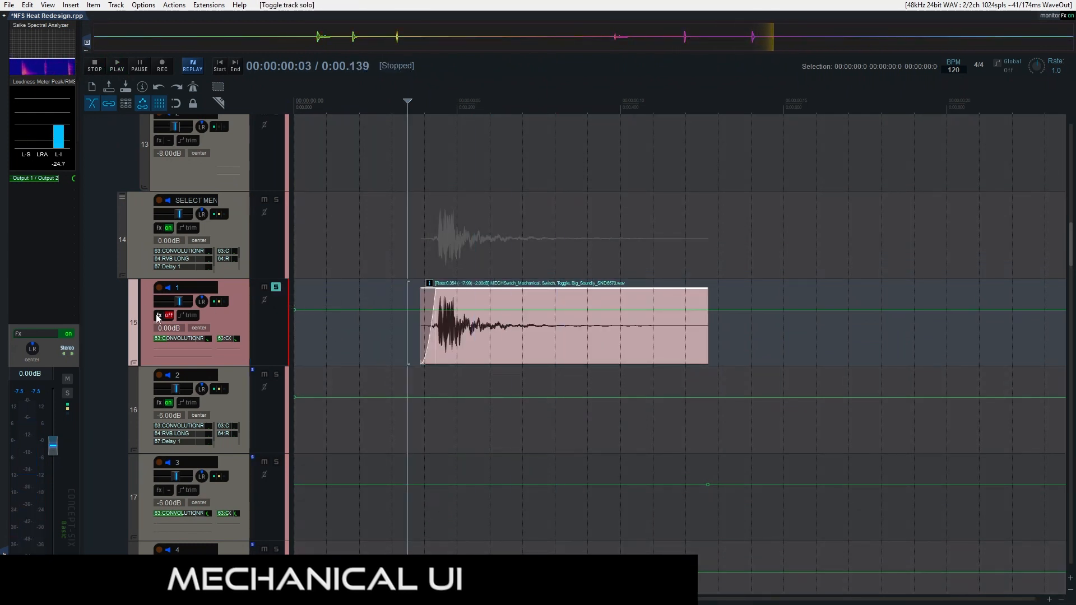
Open track 15's effect chain, turn the track's effects on, and bypass every plug-in in the chain.
left_click(159, 316)
left_click(168, 317)
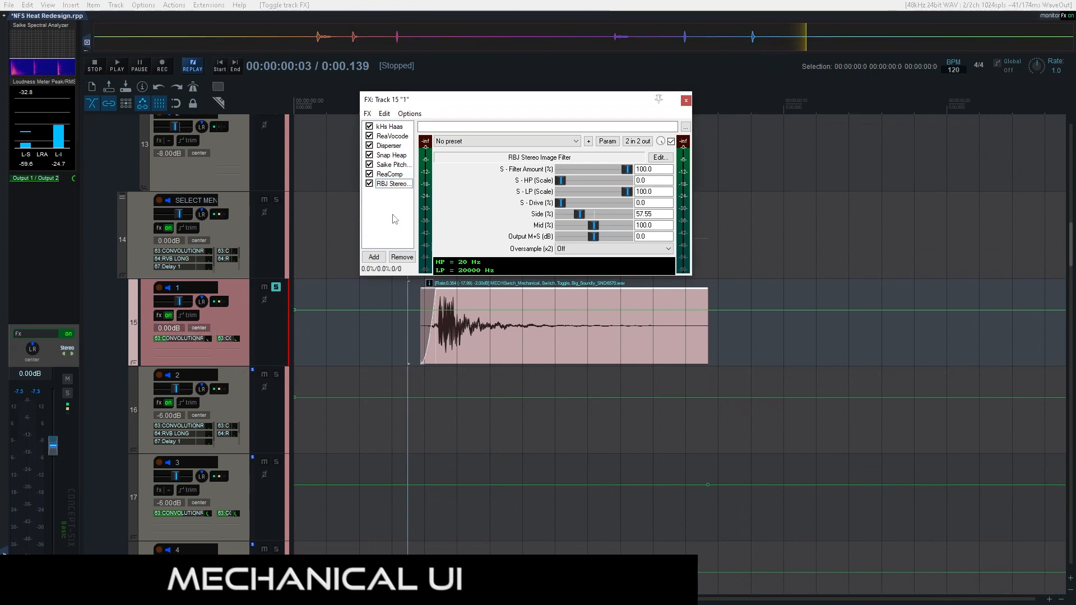
left_click(369, 126)
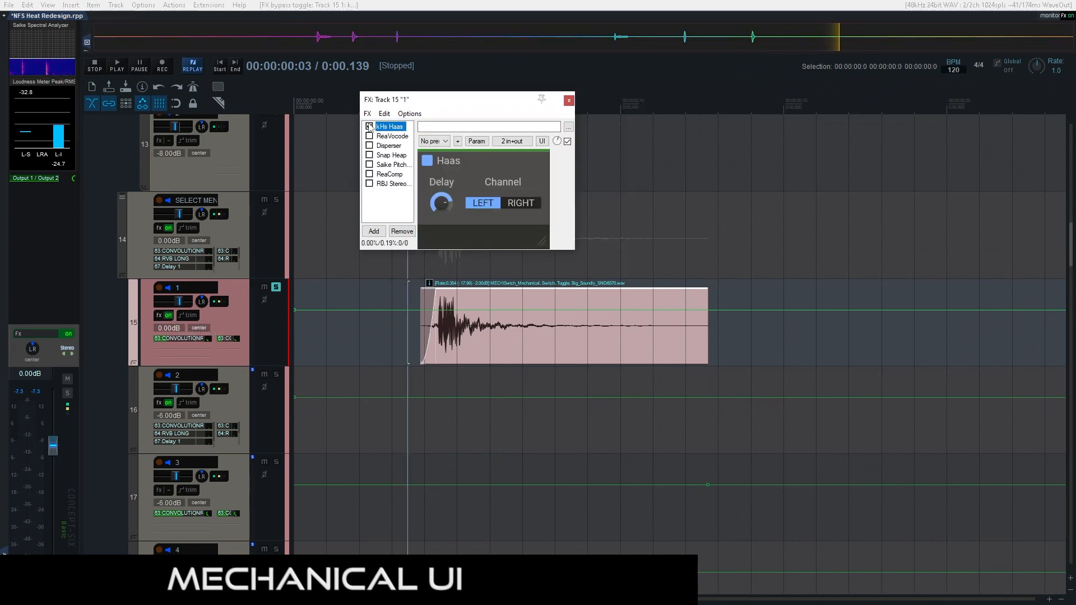
Re-enable the bypassed plug-ins on track 15 one by one, from kHs Haas down to RBJ Stereo Image Filter, while playing the clip.
key("space")
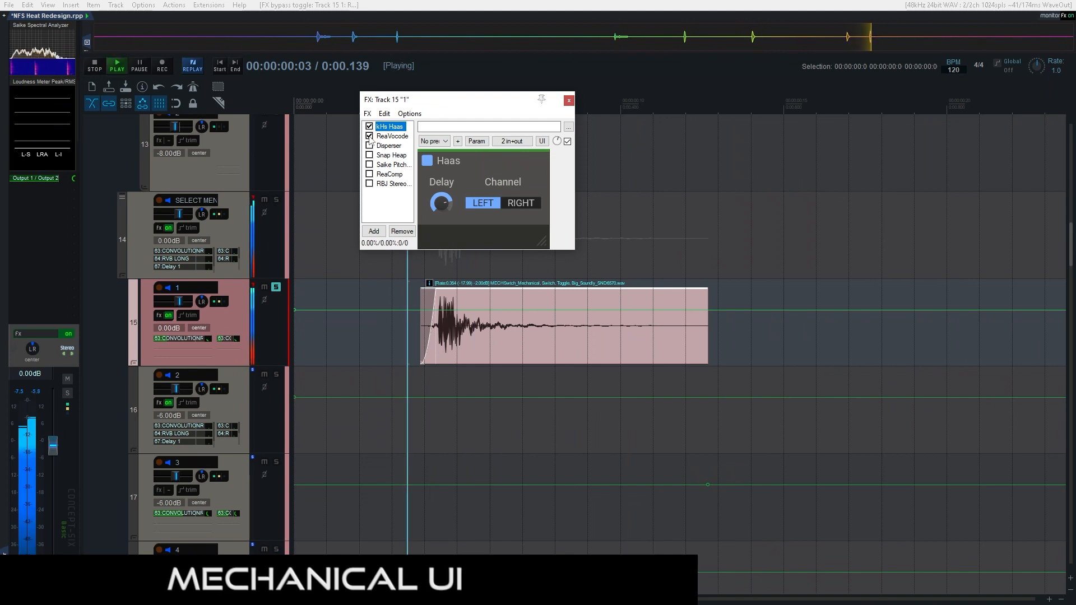
left_click(373, 146)
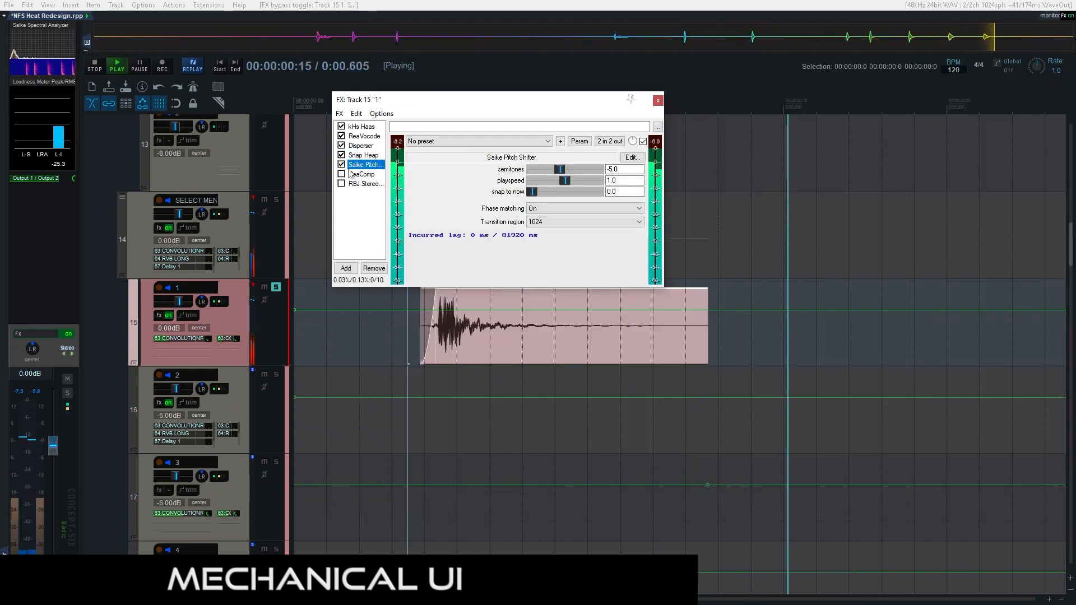
left_click(359, 175)
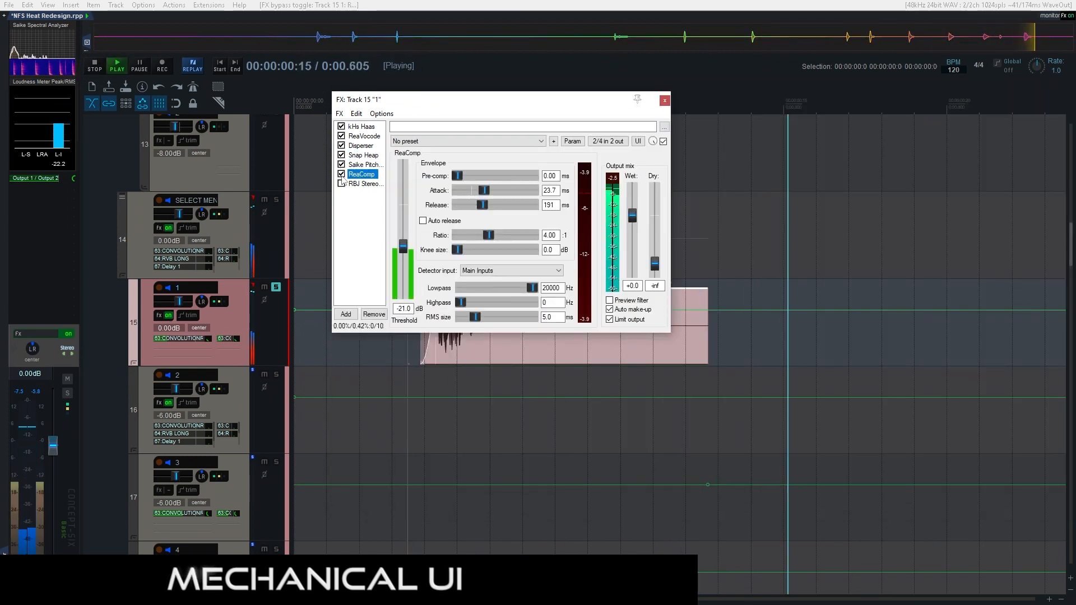
left_click(341, 185)
key("space")
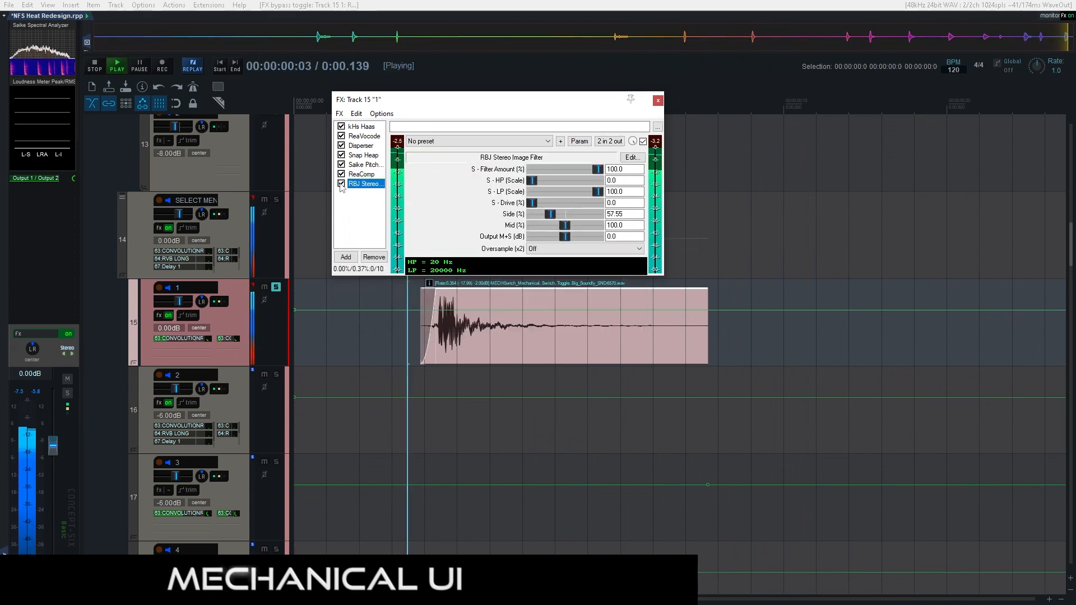
key("space")
key("space")
key("space")
Unsolo track 15 and close its effect chain window.
left_click(276, 288)
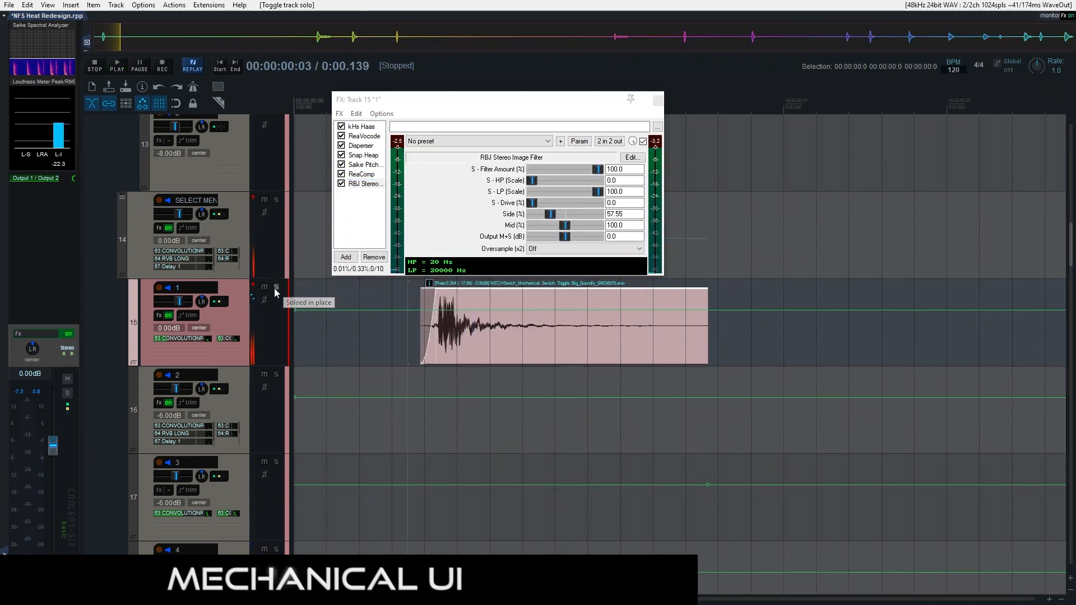
scroll(458, 311, "down", 2)
left_click(657, 101)
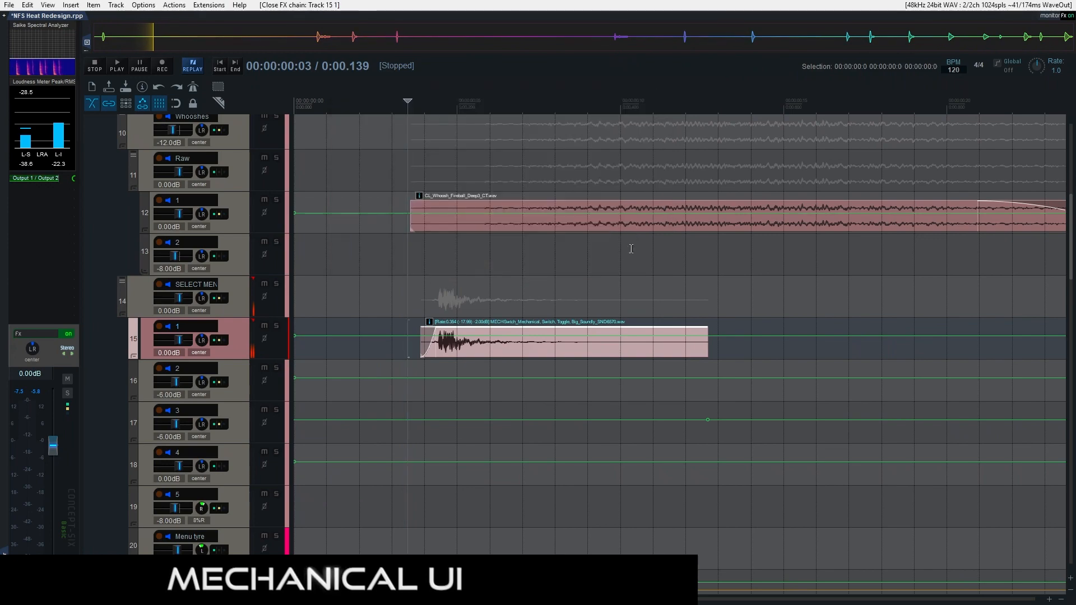
Look over the track list, from the VIDEO track down to the layered mechanical clips in the SELECT MENU folder.
scroll(624, 262, "down", 4)
scroll(606, 280, "down", 4)
scroll(567, 305, "up", 5)
scroll(569, 308, "down", 4)
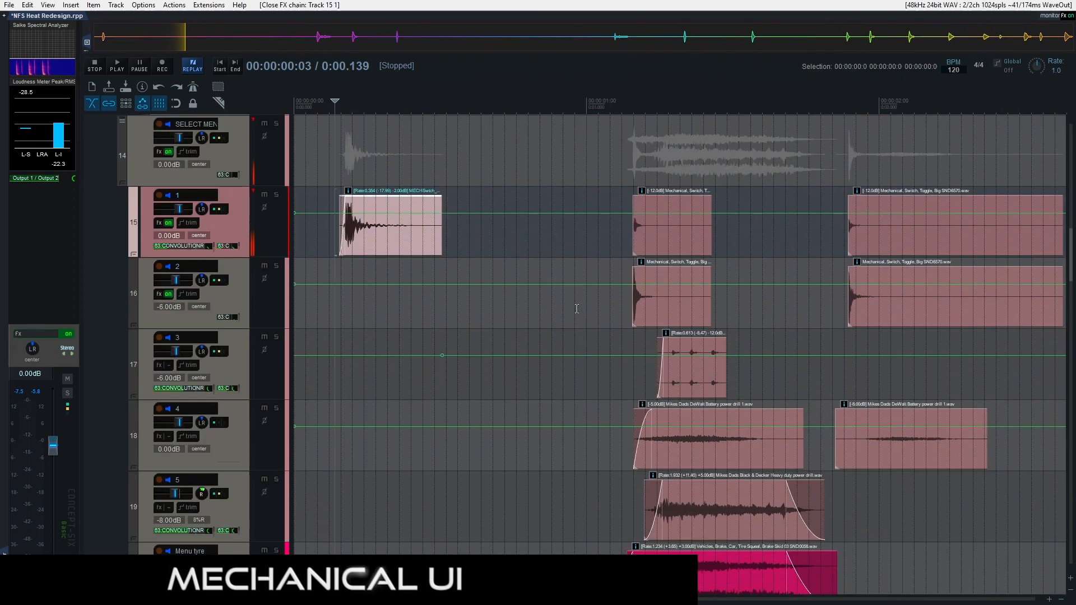
left_click(569, 308)
scroll(272, 269, "up", 9)
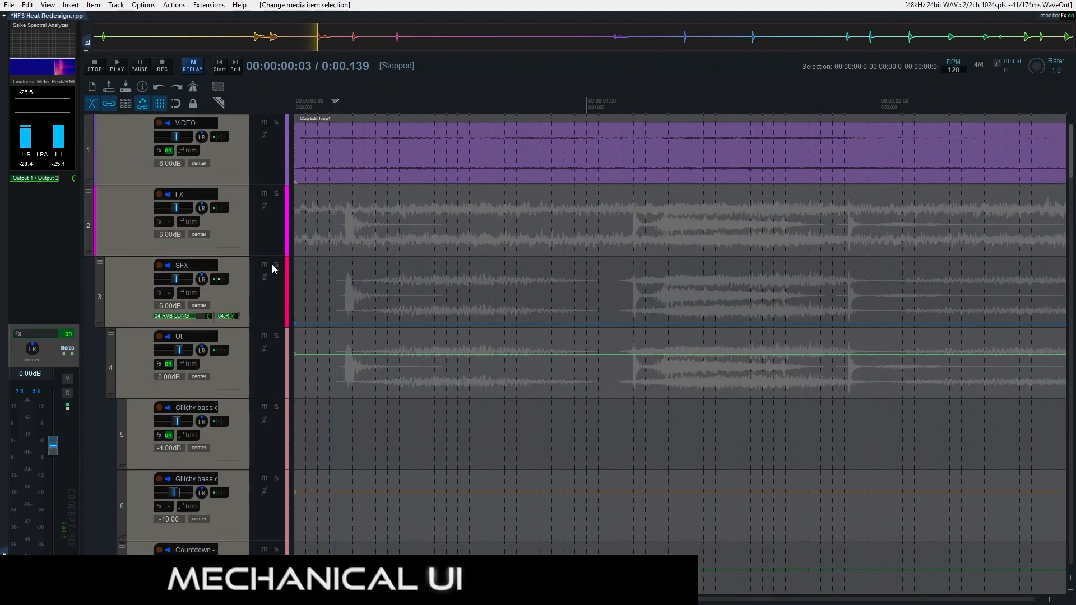
scroll(504, 348, "down", 16)
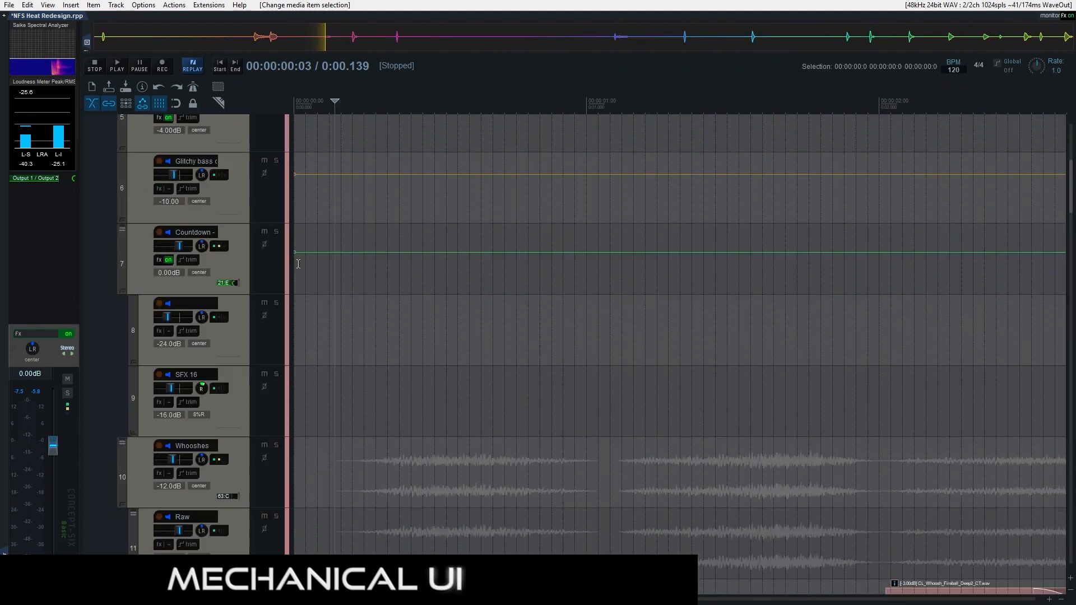
scroll(589, 331, "up", 2)
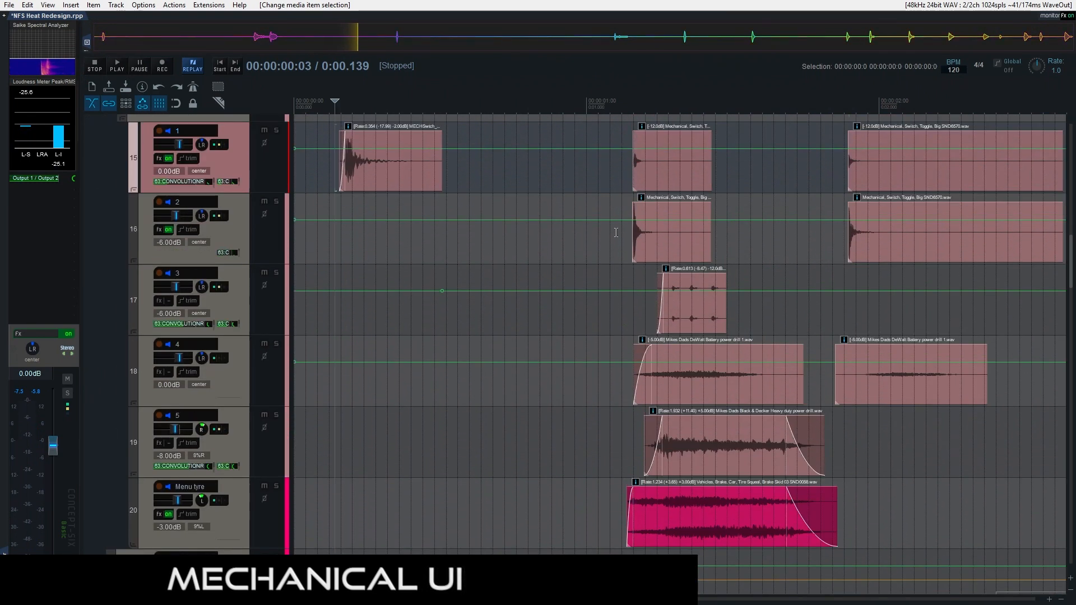
Solo tracks 17, 18, 19 and Menu tyre, and play their layers from about 1.08 seconds.
left_click(609, 248)
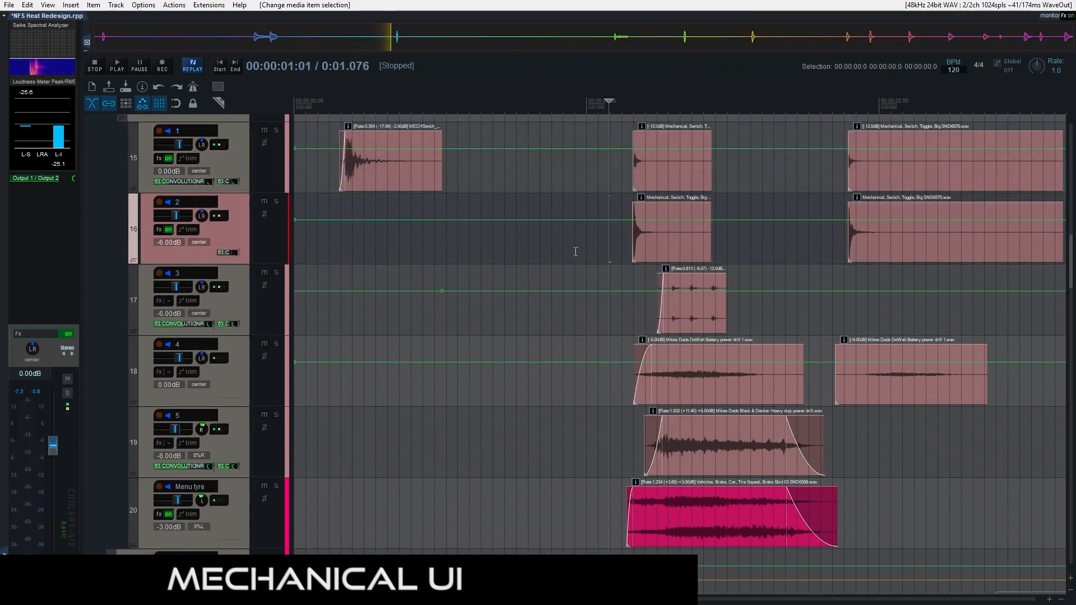
scroll(457, 250, "up", 2)
scroll(362, 277, "down", 2)
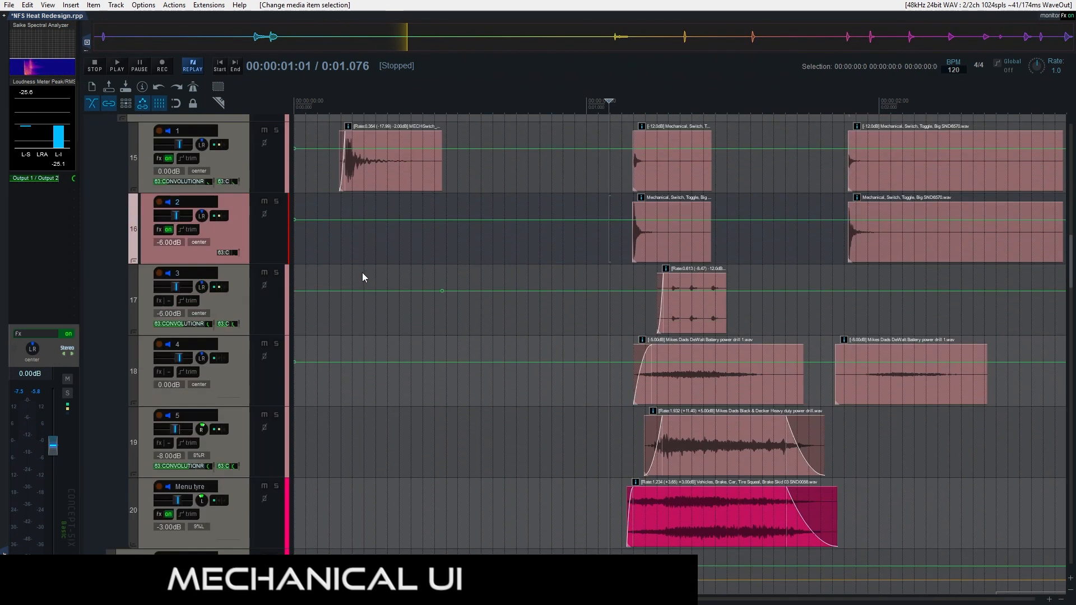
left_click(279, 273)
left_click(276, 344)
left_click(278, 419)
left_click(276, 486)
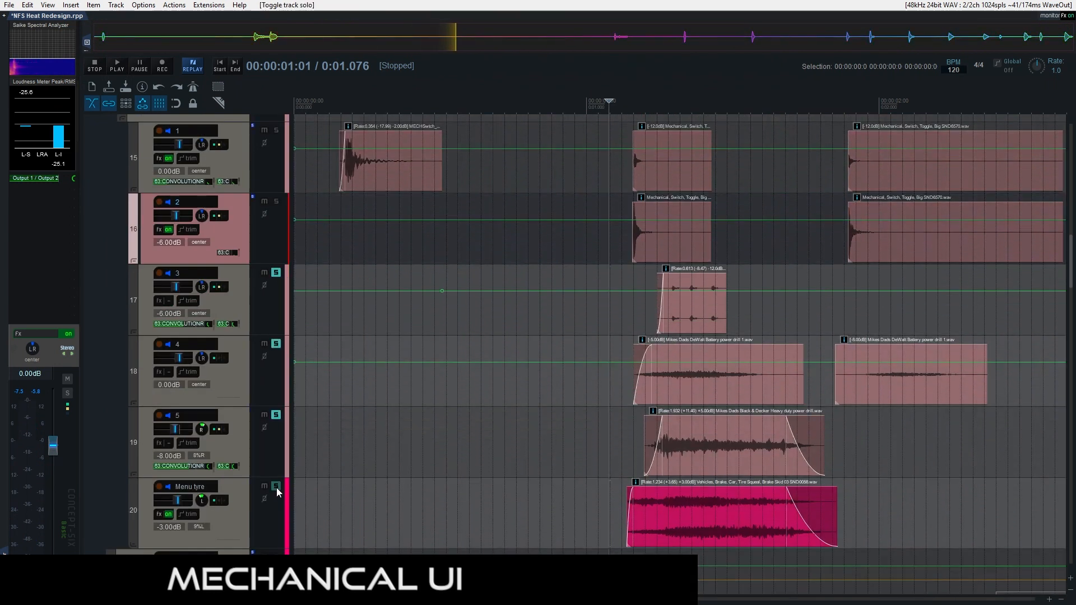
scroll(551, 417, "down", 3)
key("space")
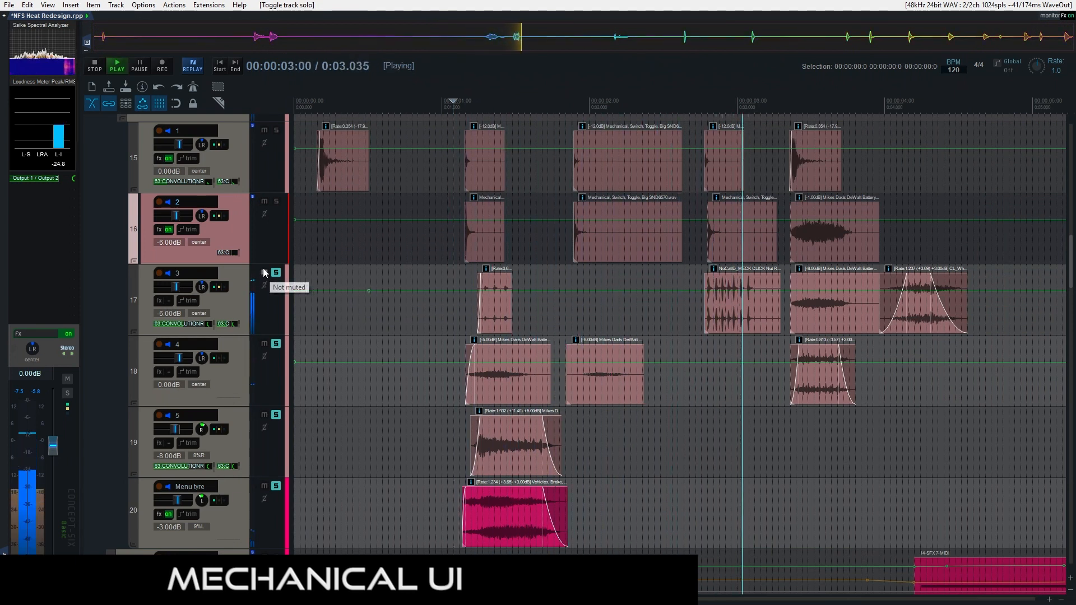
key("space")
Add tracks 15 and 16 to the solo and play all the mechanical menu layers together.
left_click(276, 201)
left_click(276, 130)
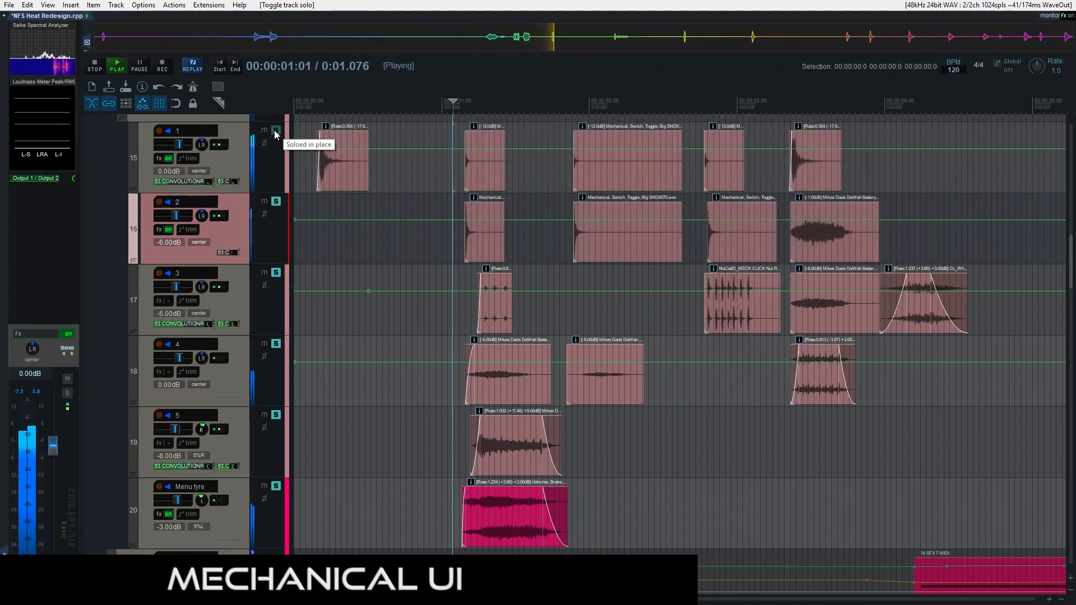
key("space")
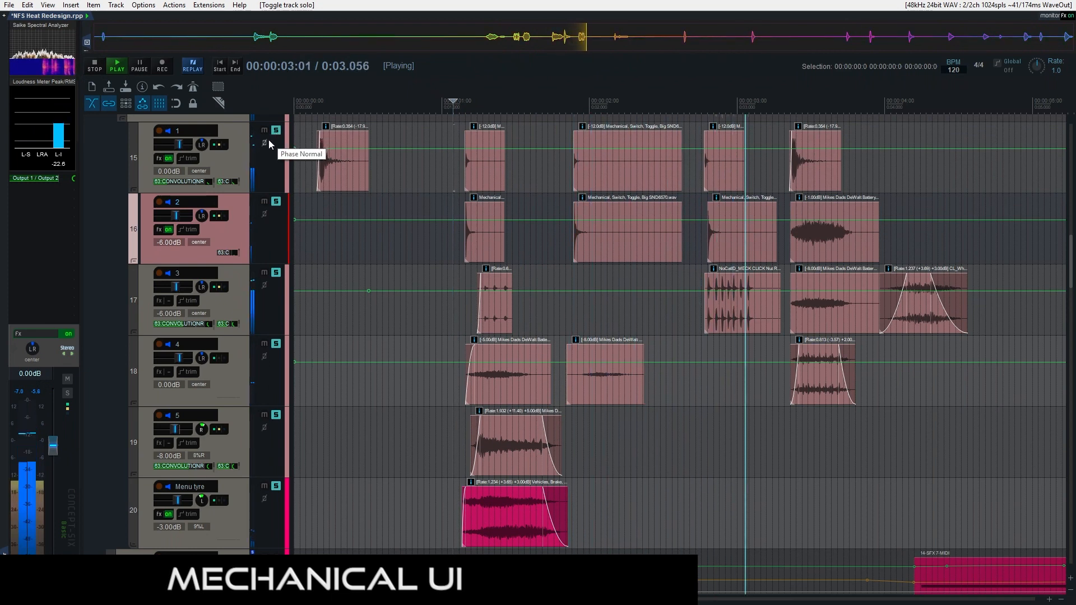
key("space")
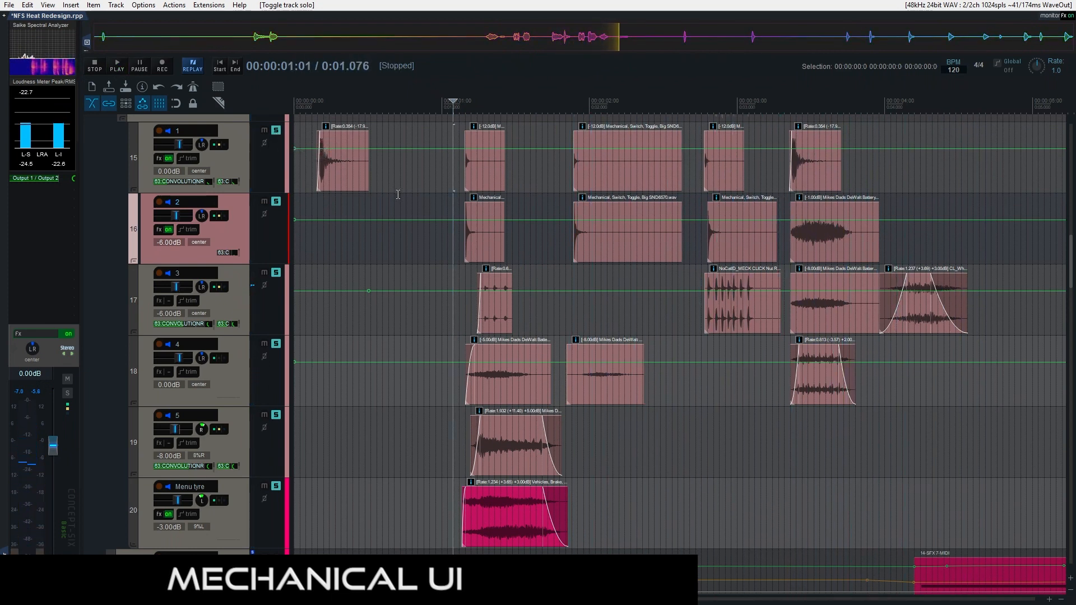
Move the whoosh clip near 4 seconds from track 17 up to track 13, solo the whooshes and play the layers.
scroll(549, 315, "up", 4)
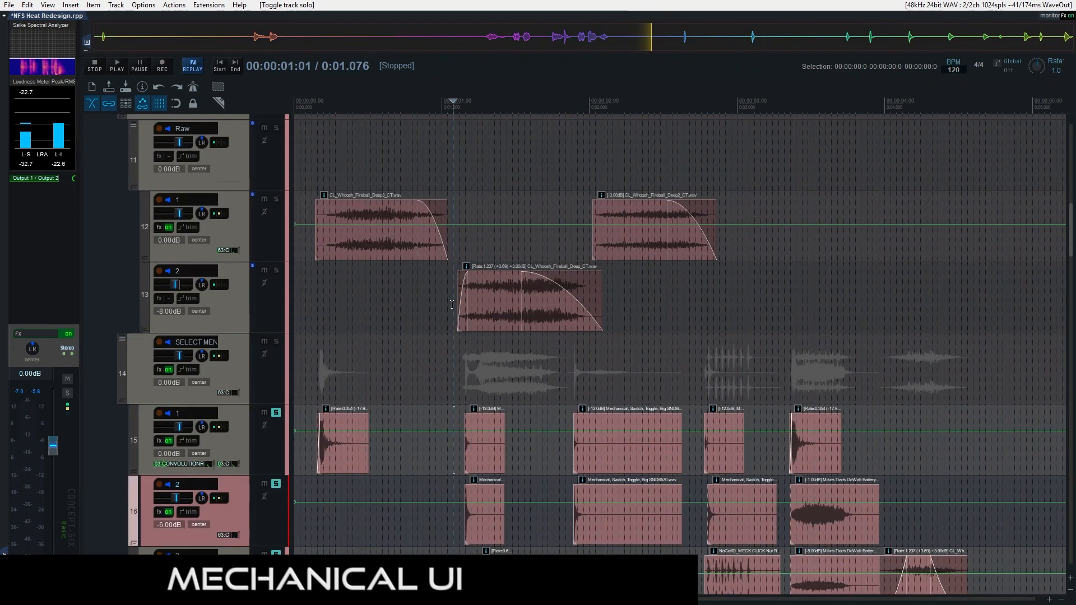
scroll(801, 537, "down", 1)
left_click_drag(917, 527, 917, 230)
scroll(825, 408, "down", 2)
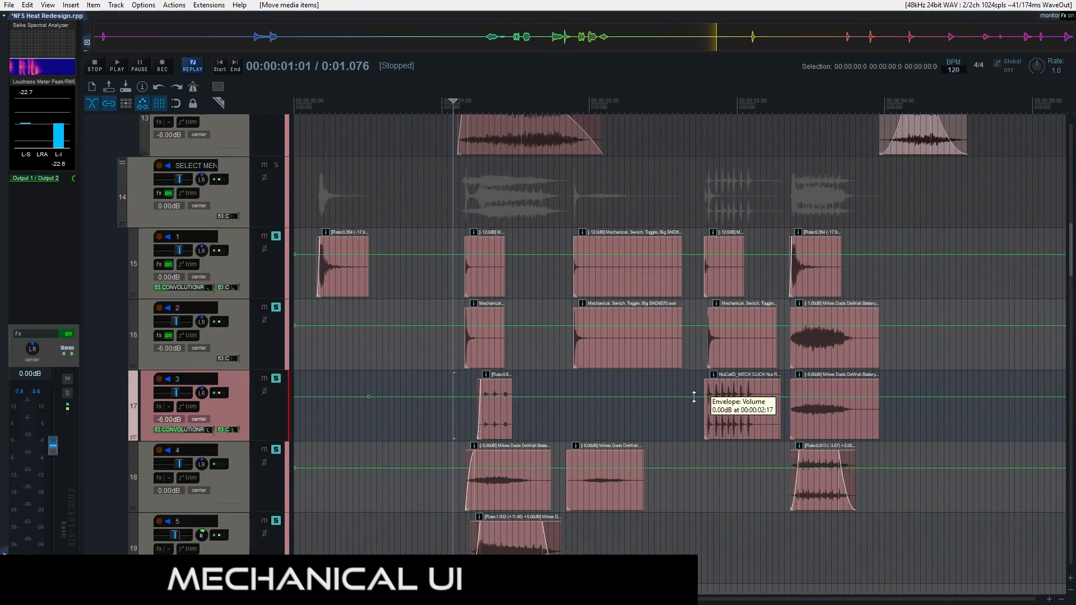
scroll(306, 243, "up", 2)
left_click(277, 201)
key("space")
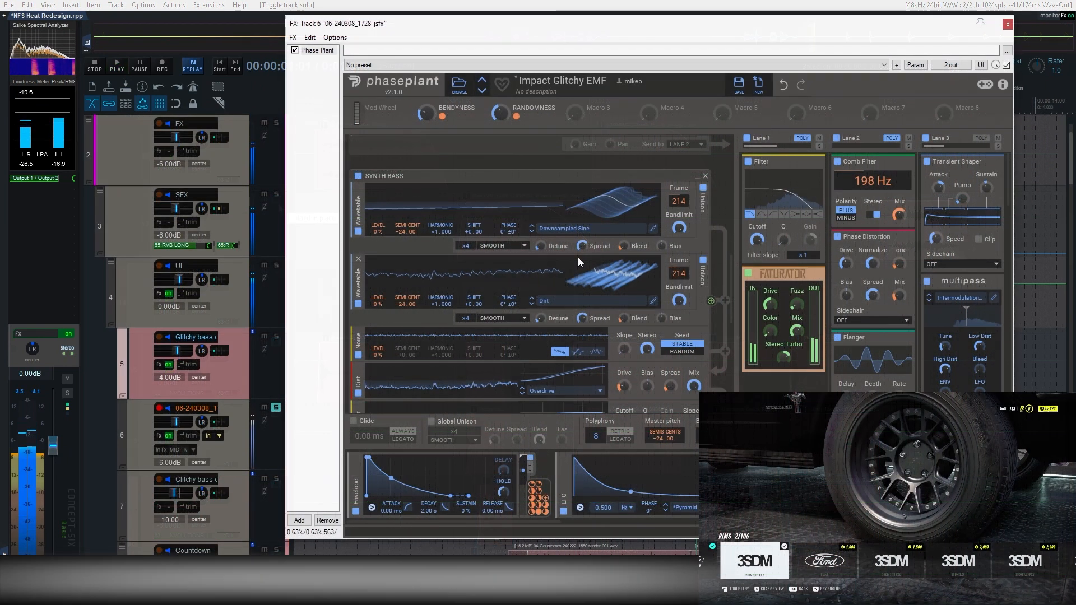
Examine the modulators, effect lanes and generators of the Impact Glitchy EMF patch in Phase Plant while it plays.
scroll(487, 482, "down", 10)
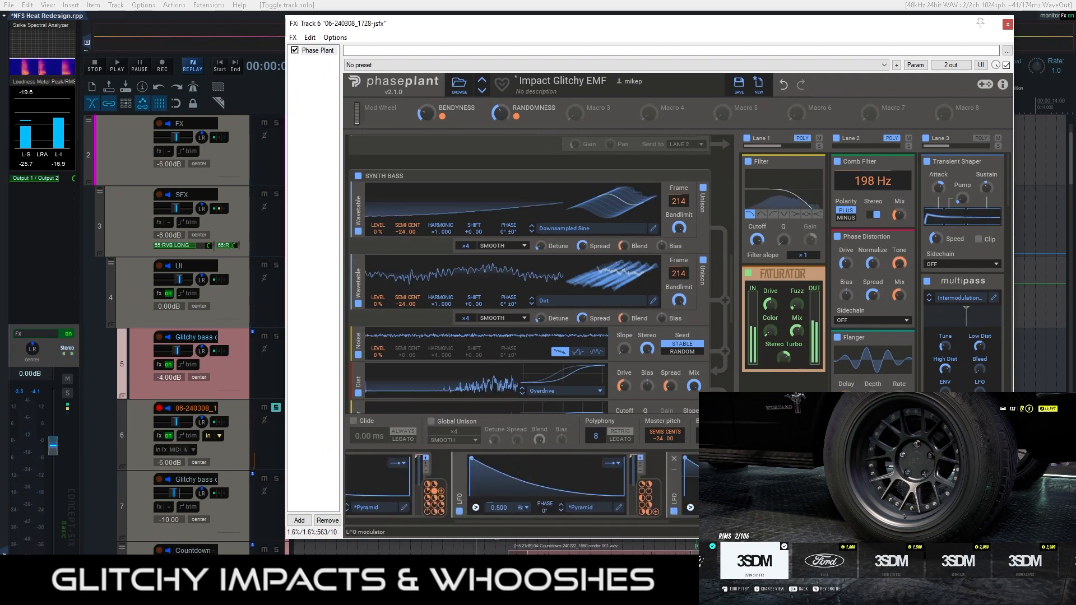
scroll(868, 278, "down", 12)
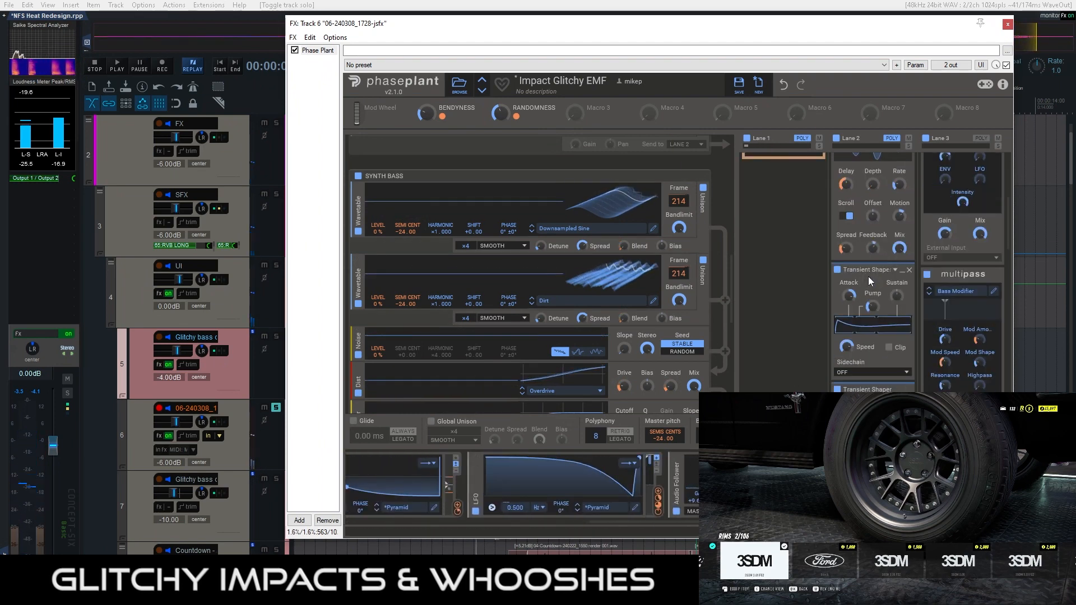
scroll(866, 279, "up", 12)
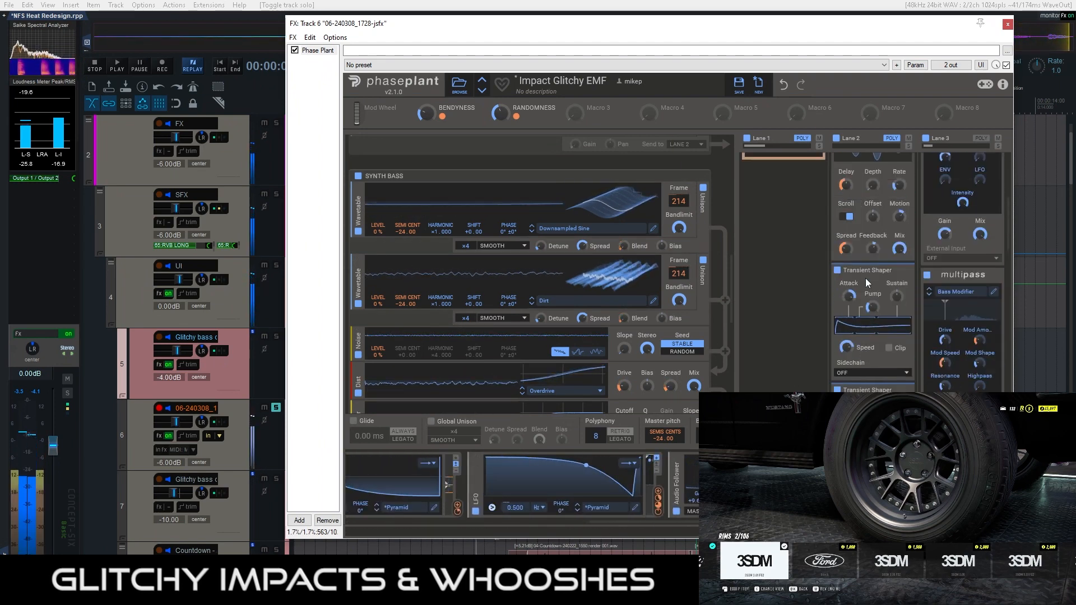
scroll(420, 243, "up", 5)
scroll(429, 243, "up", 3)
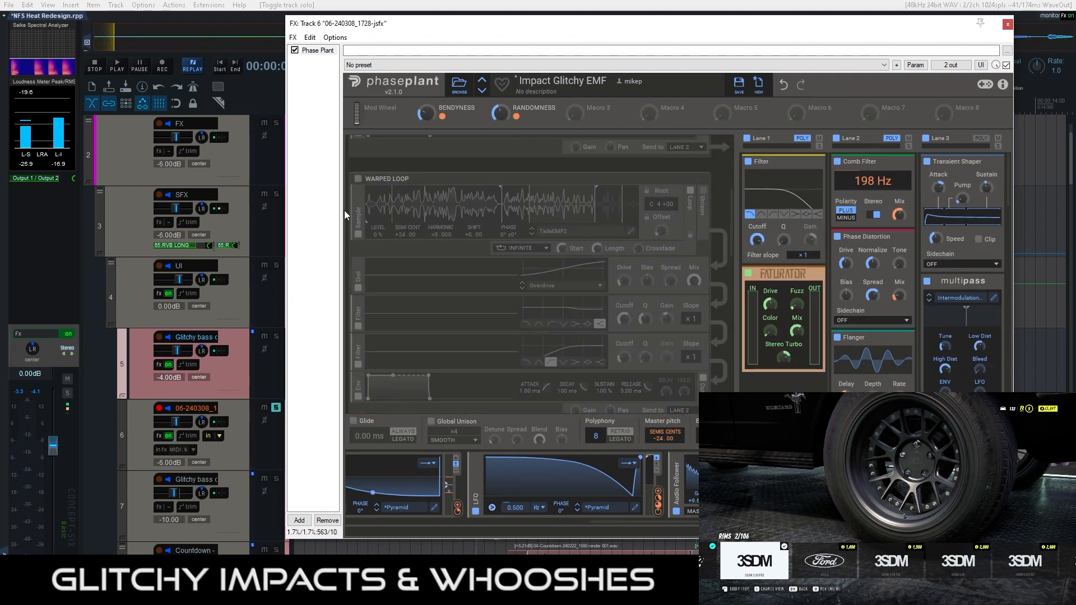
Enable the Warped Loop and Regular Loop generator groups in Phase Plant and close the effect window.
left_click(359, 180)
scroll(453, 257, "up", 5)
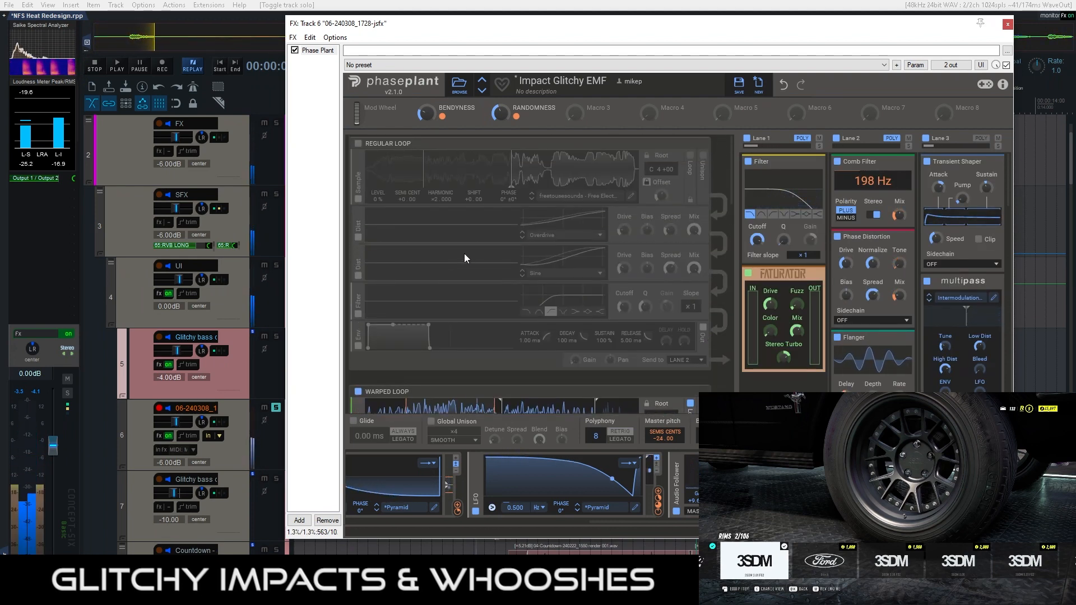
scroll(465, 484, "up", 8)
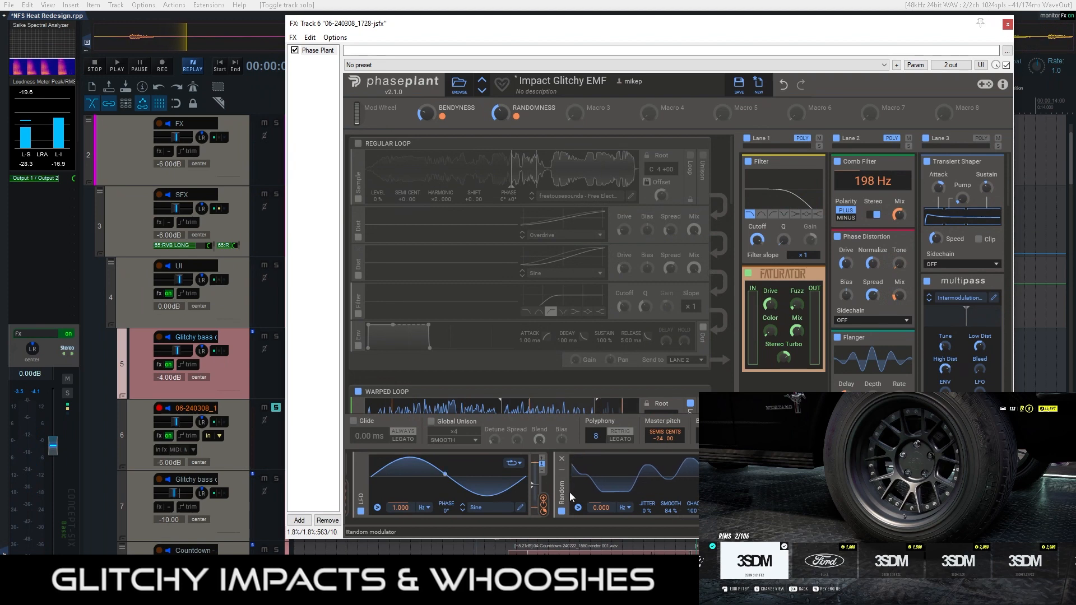
left_click(358, 145)
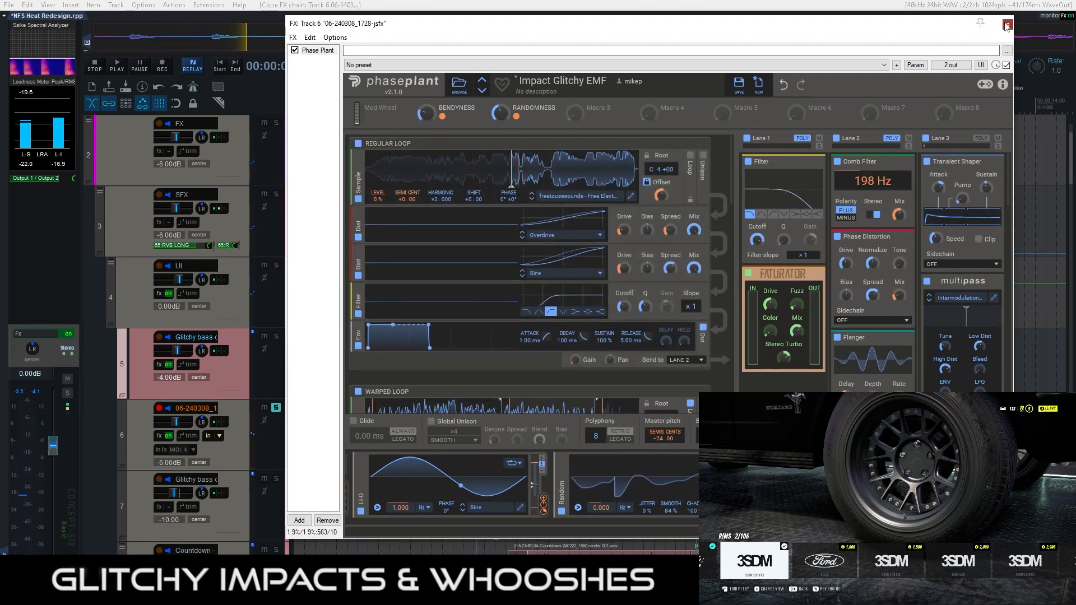
key("Escape")
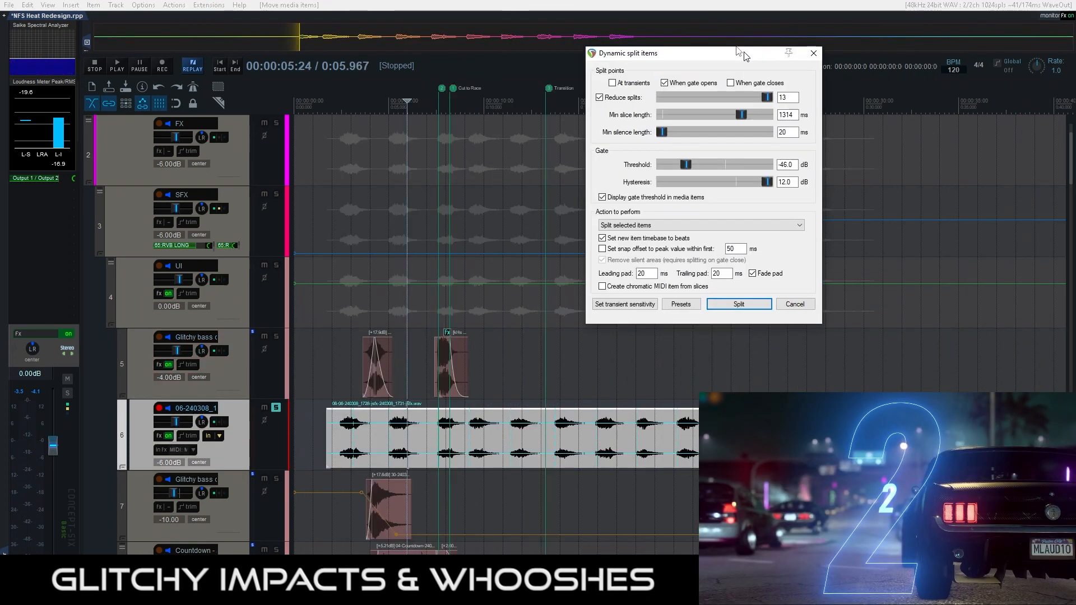
Dynamically split the recorded item on track 6 where the gate opens and move all slices to start at about 5.3 seconds.
left_click(743, 311)
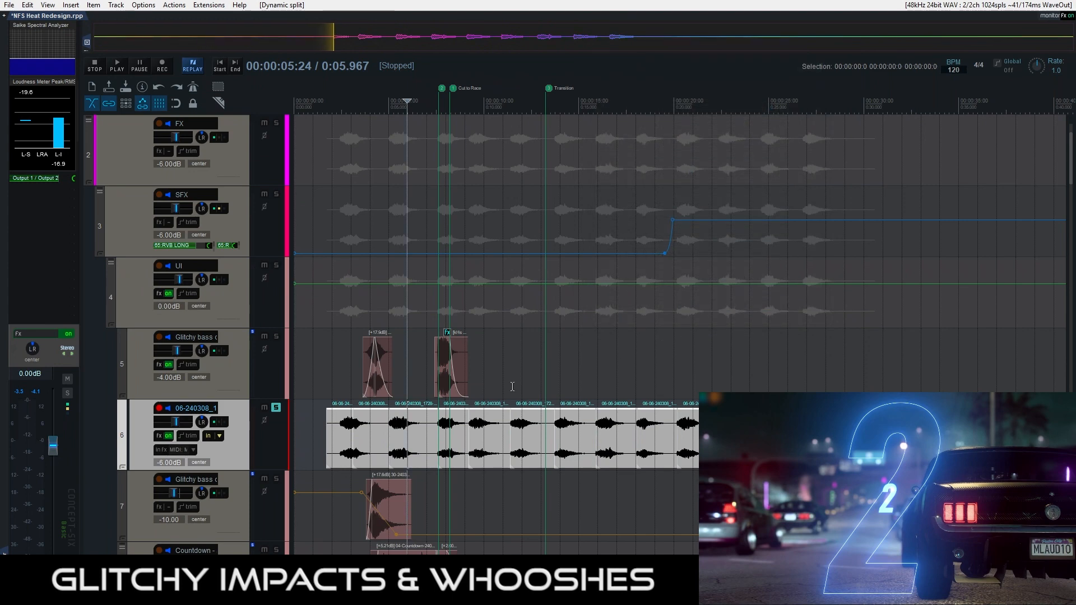
left_click_drag(745, 437, 815, 437)
left_click(524, 370)
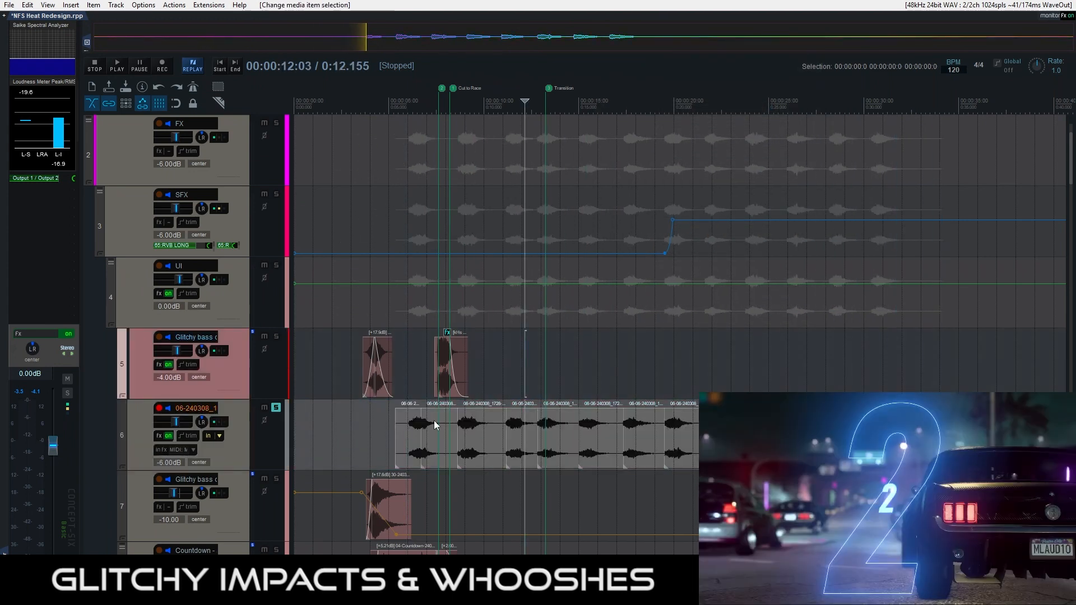
Glue the first two slices on track 6 into one item and move it to start at about 3.9 seconds.
left_click(433, 435)
left_click(407, 452, "ctrl")
right_click(408, 452)
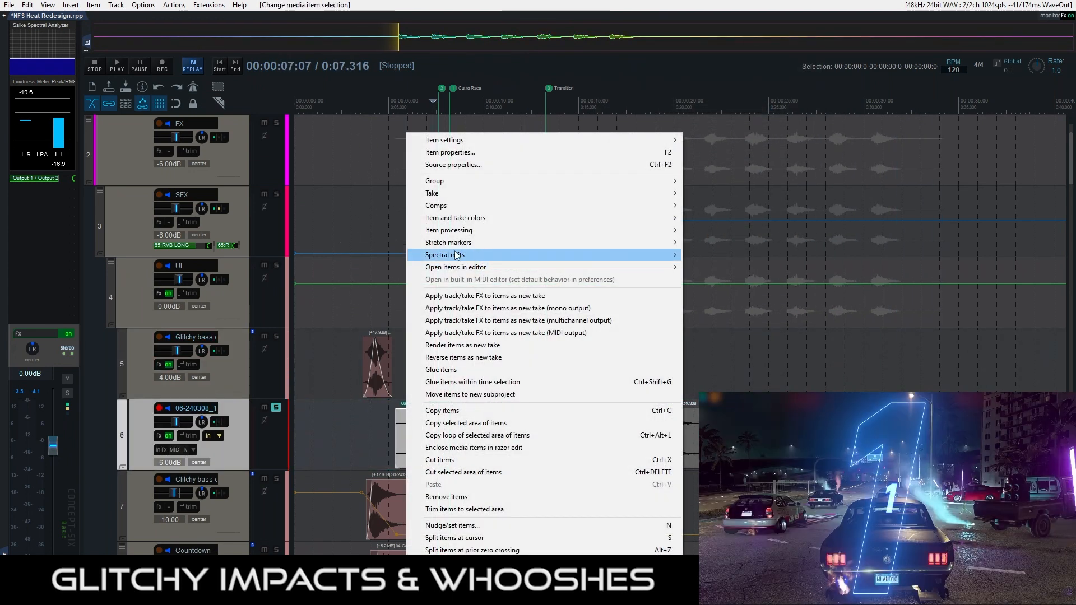
left_click(459, 374)
left_click_drag(424, 449, 397, 449)
left_click(369, 438)
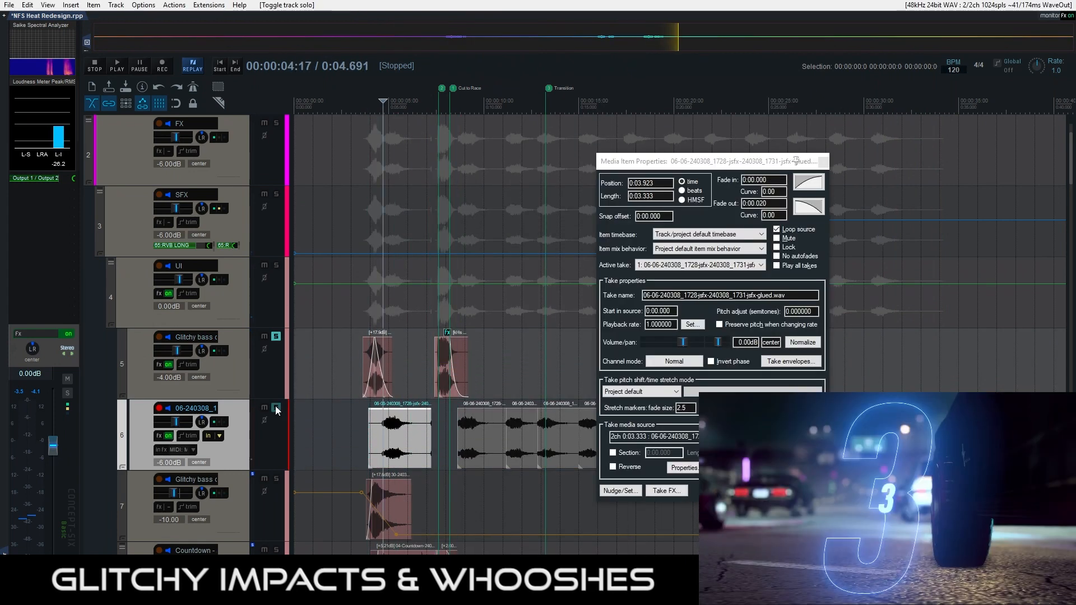
Unsolo track 6, solo the Glitchy bass track 5 and play its second clip from about 7.2 seconds.
left_click(276, 408)
left_click_drag(364, 355, 363, 354)
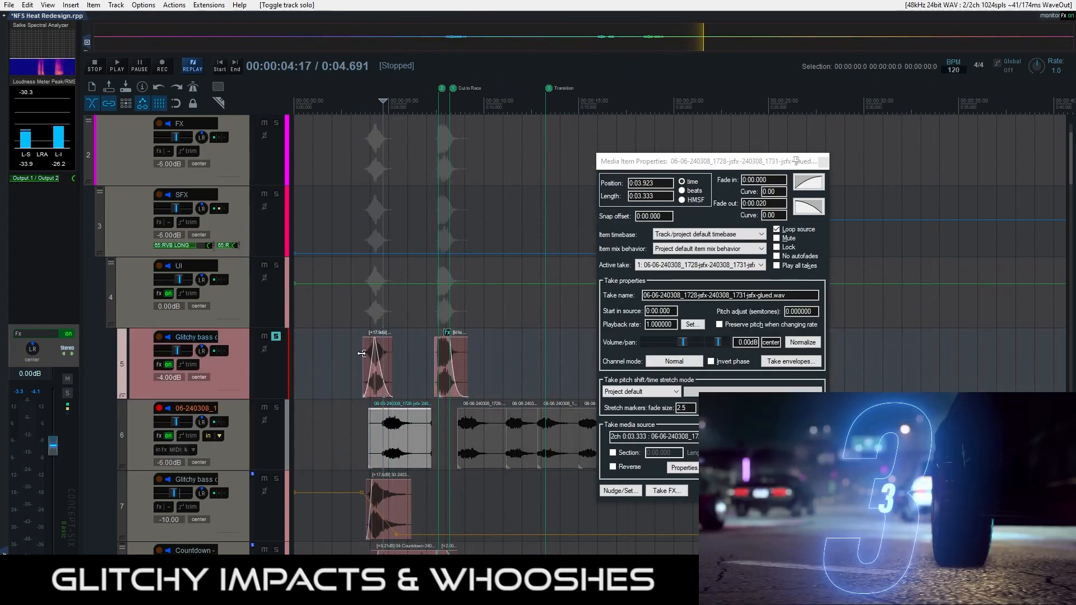
left_click(360, 354)
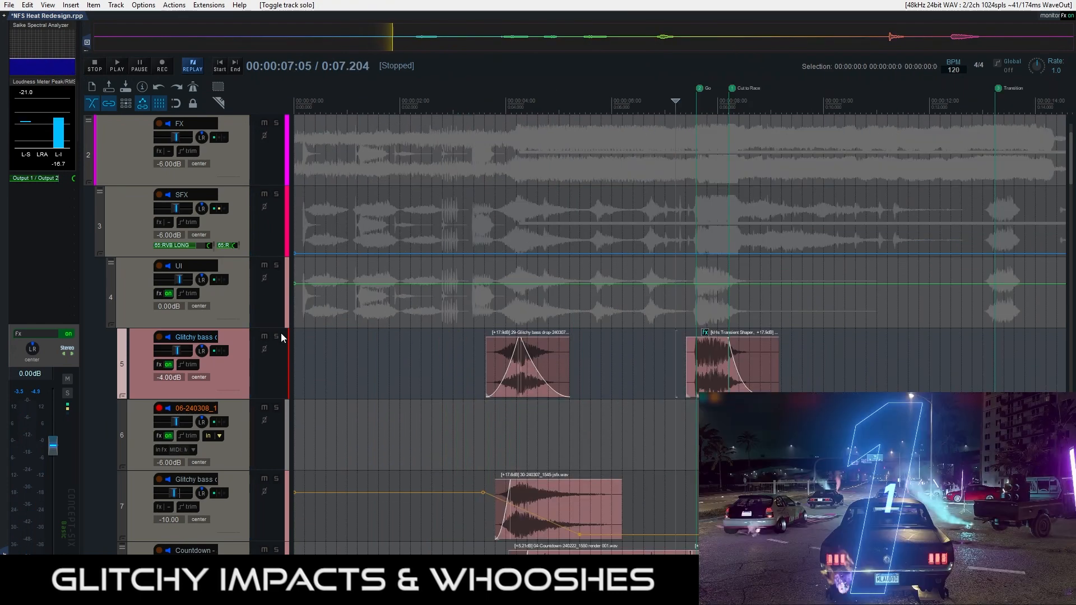
left_click(276, 336)
key("space")
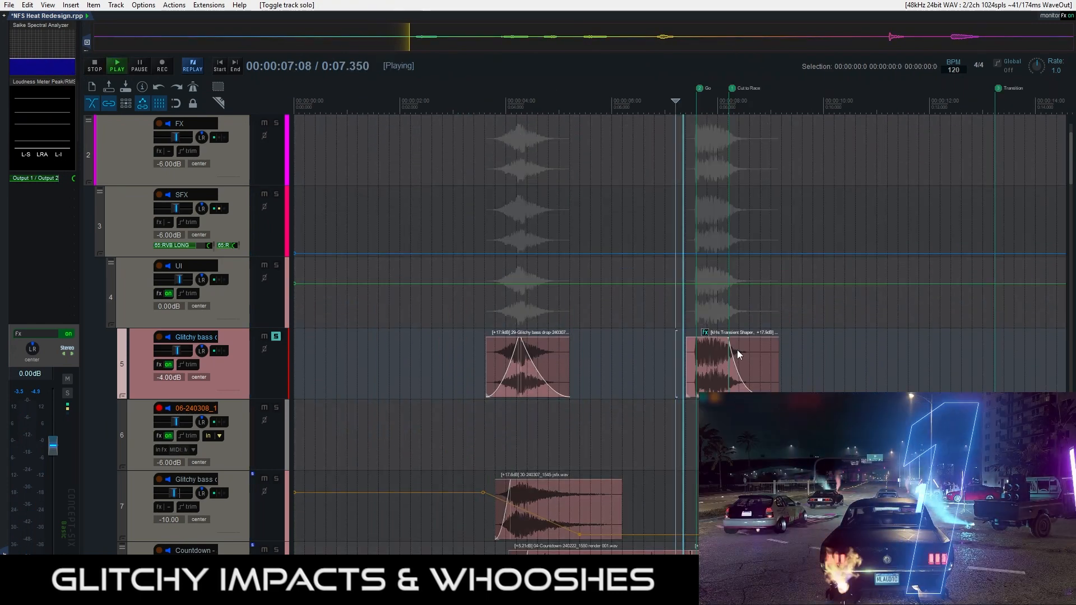
Stop playback and place the edit cursor at about 6.3 seconds, just before the first backfires on the soloed BACKFIRES track.
key("space")
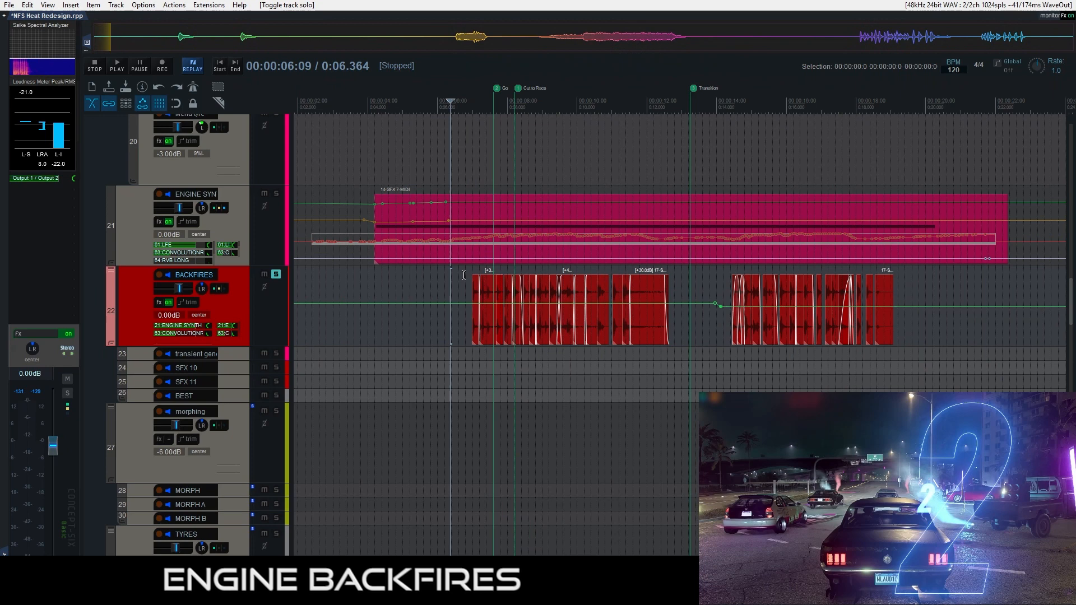
left_click(463, 275)
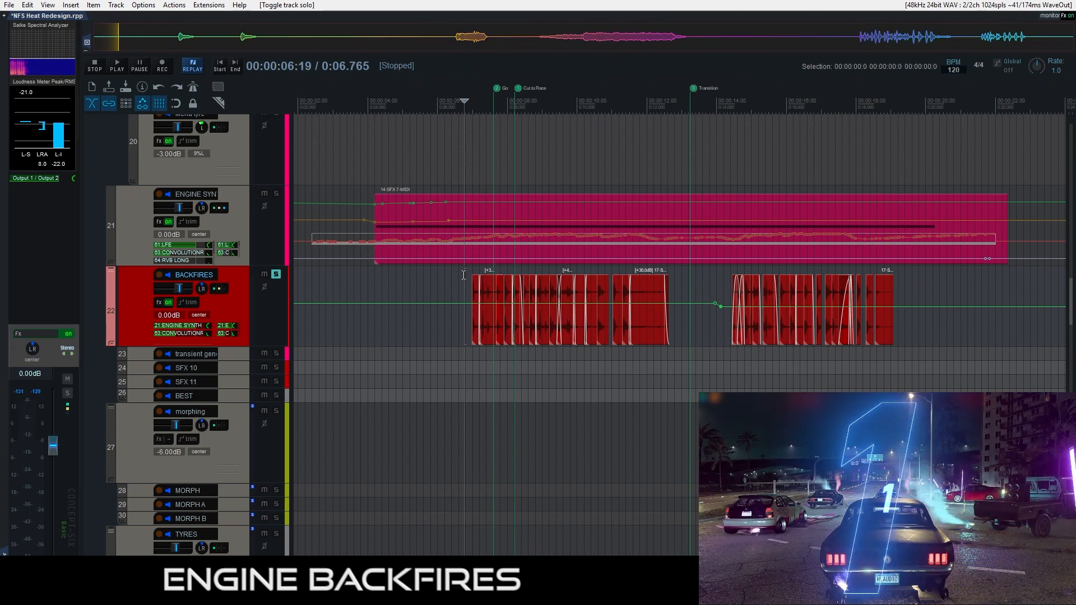
left_click(449, 278)
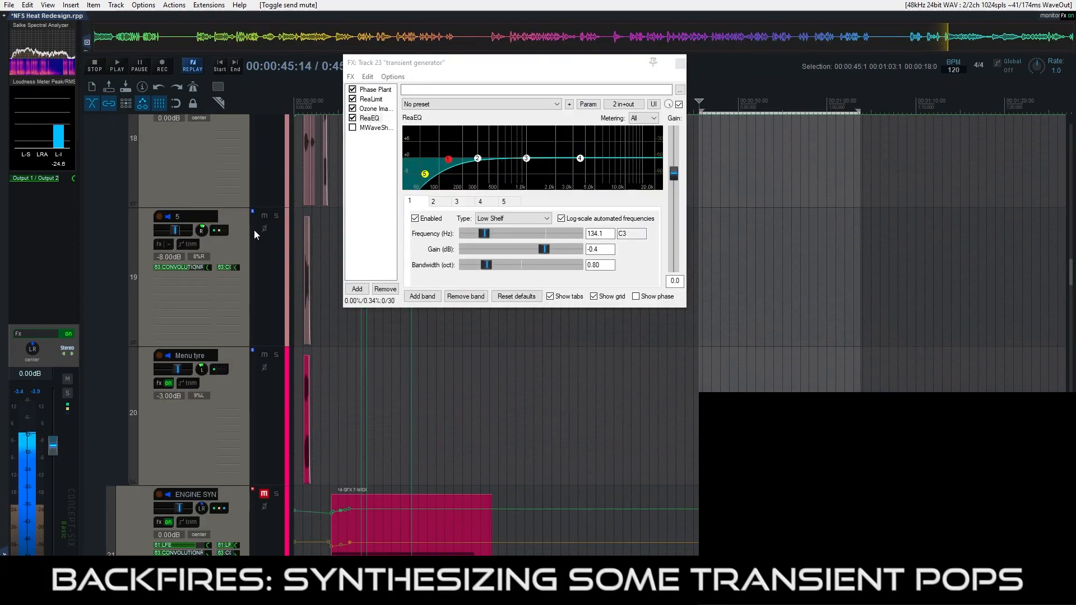
Unmute the ENGINE SYNTH track and mute the BACKFIRES track's send that feeds it.
scroll(255, 252, "down", 2)
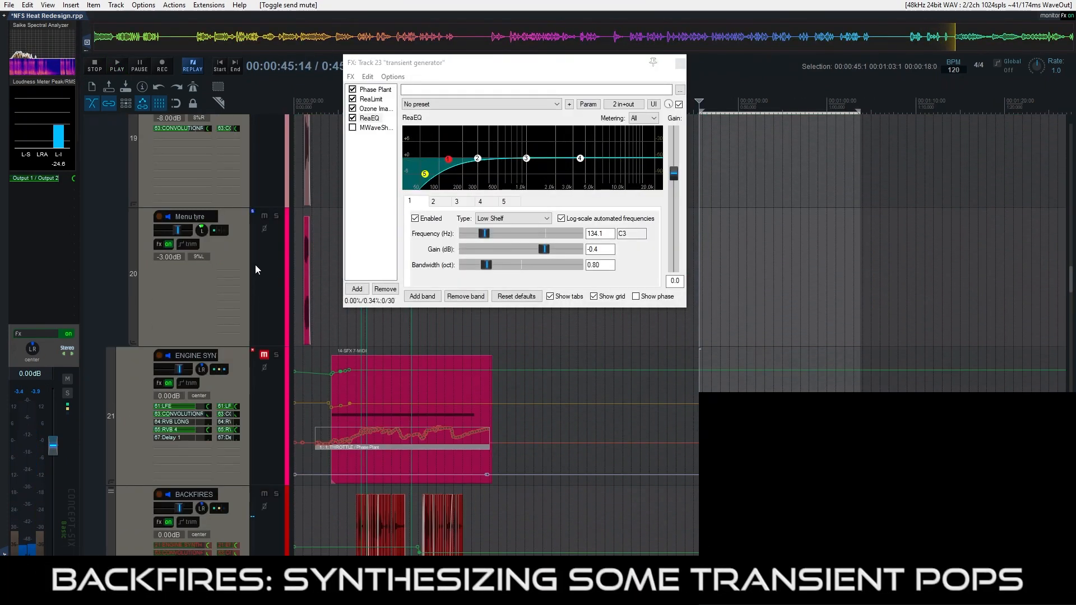
scroll(267, 359, "down", 2)
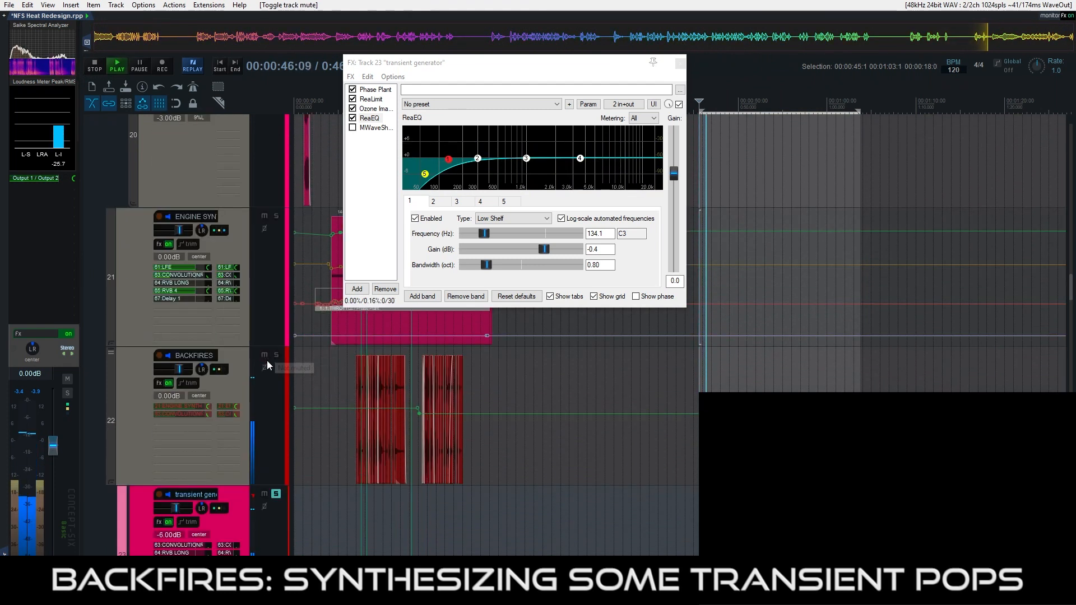
left_click(180, 407)
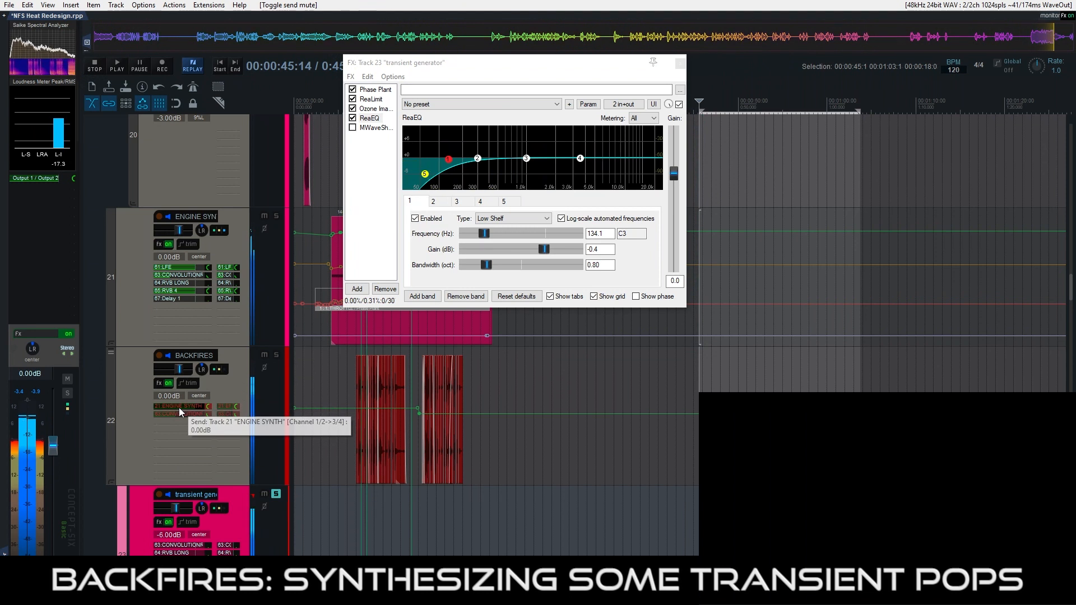
scroll(254, 376, "down", 2)
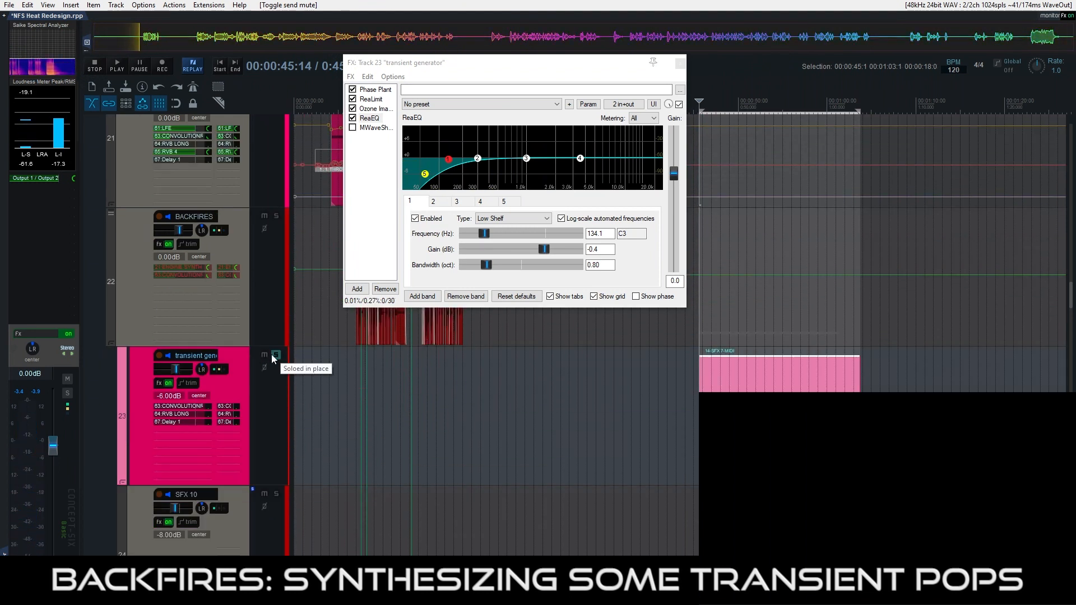
Bypass every effect after Phase Plant on the transient generator track, switch off Phase Plant's Lanes 1, 2 and 3, and play the raw sound.
left_click(353, 118)
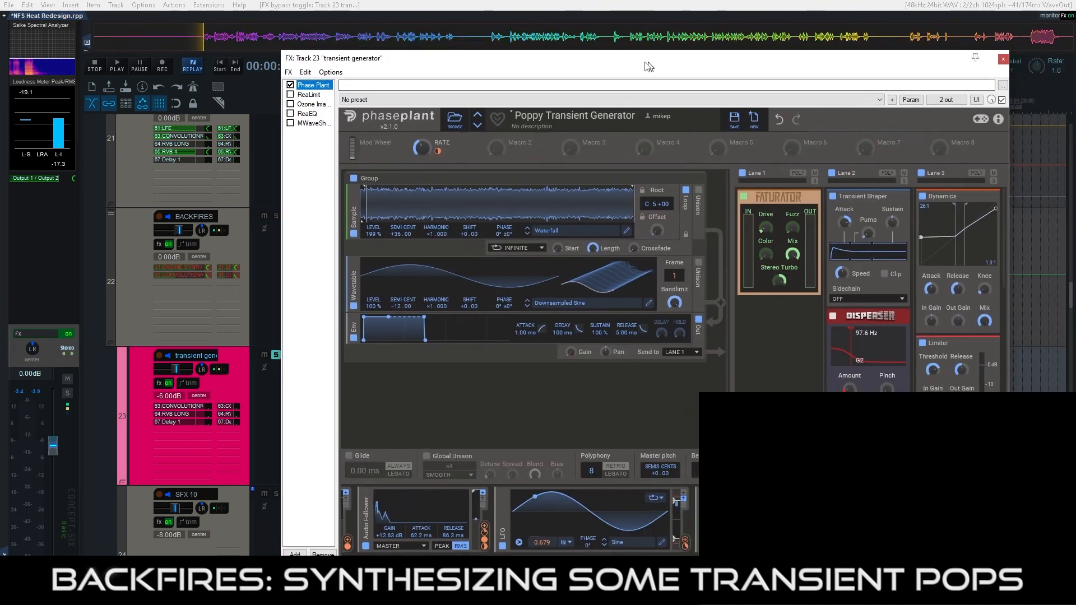
left_click(817, 173)
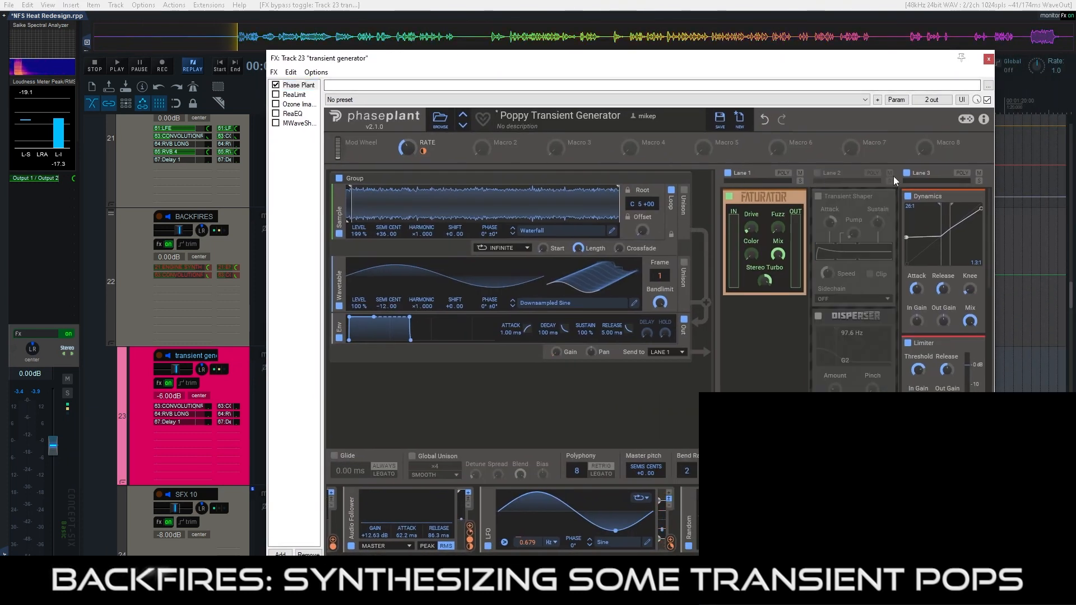
left_click(907, 173)
left_click(727, 175)
key("space")
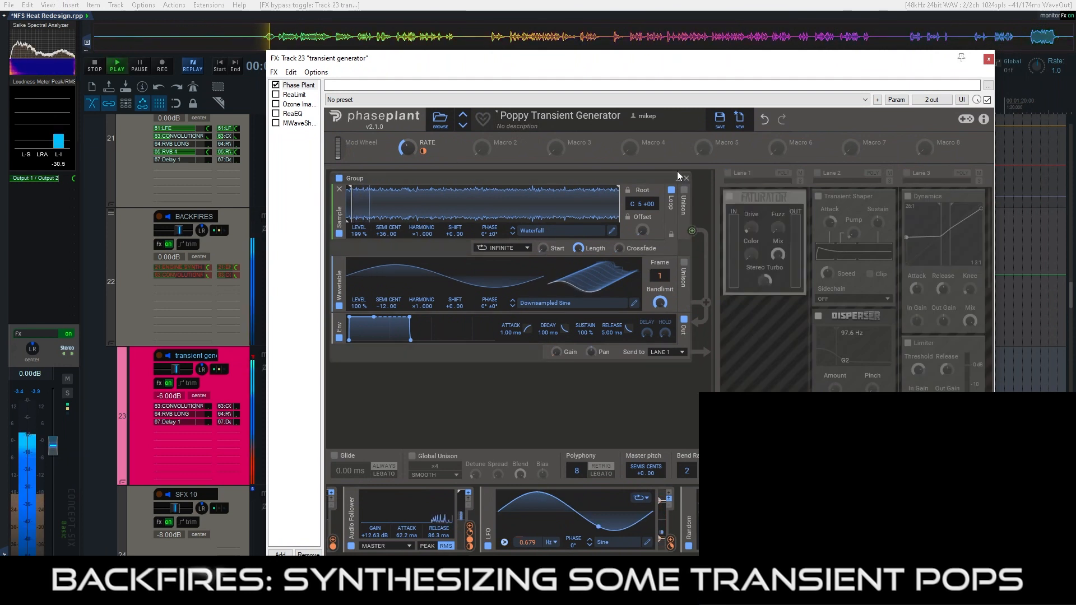
Audition the Downsampled Sine wavetable and the Waterfall sample separately by disabling one generator at a time during playback.
left_click(339, 235)
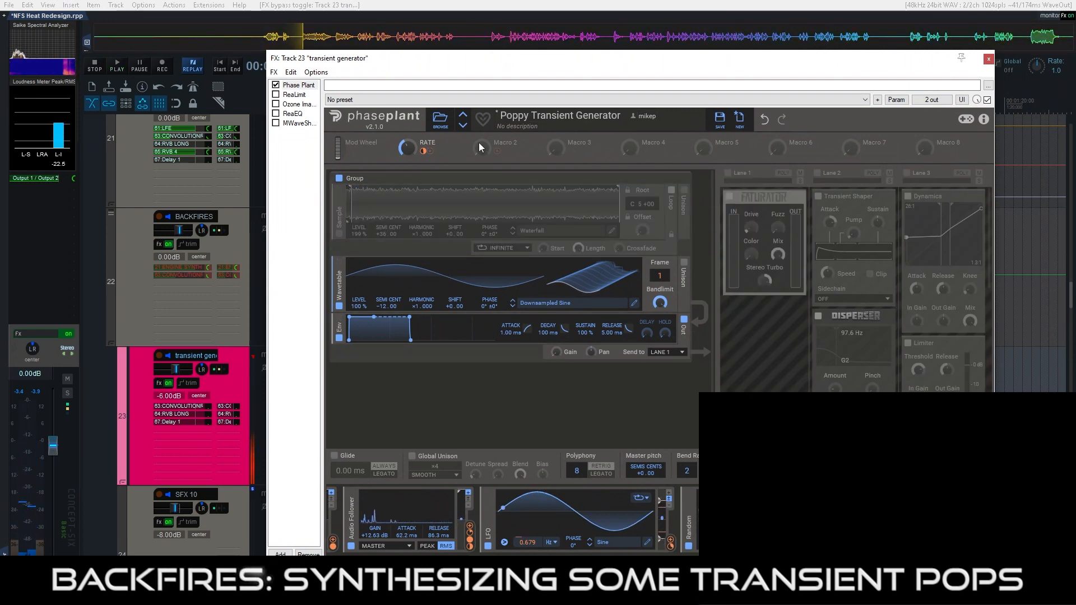
key("space")
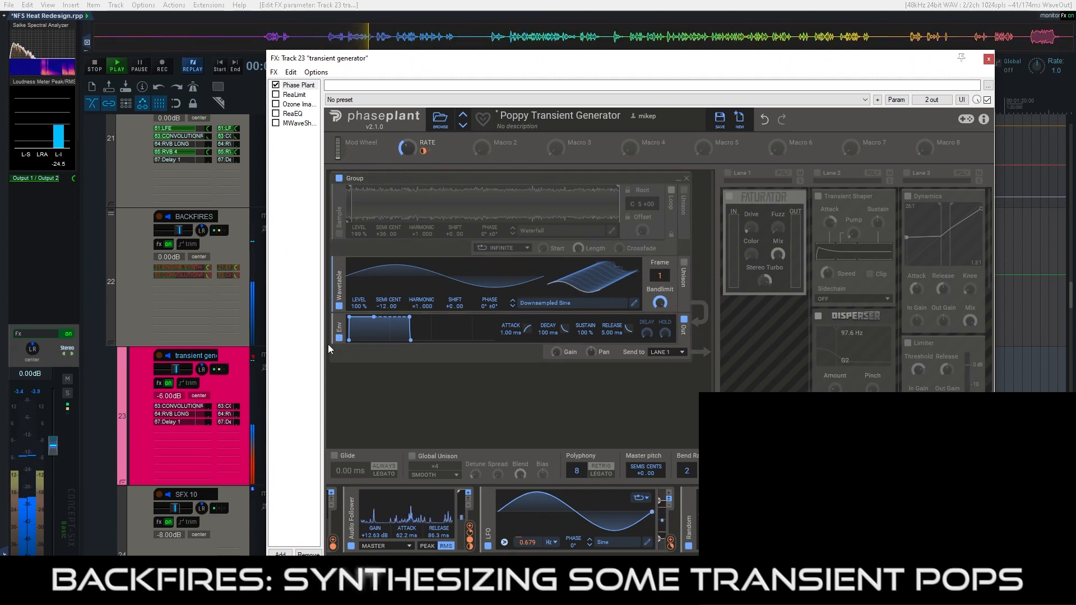
left_click(340, 234)
left_click(340, 306)
key("space")
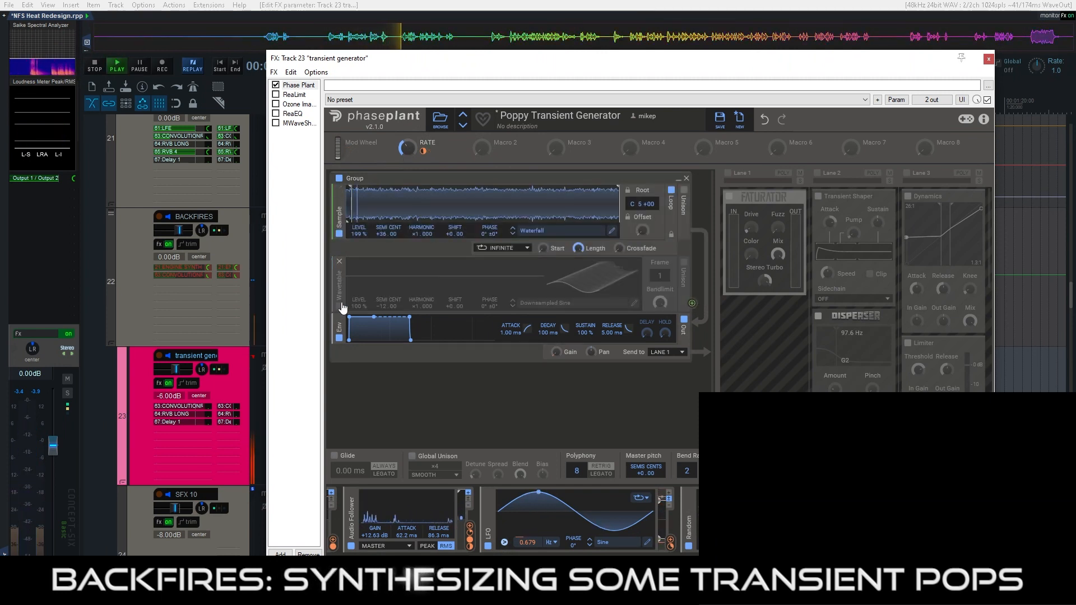
Try the Rain sample from the Symplesound Scapes folder and load Hot Tub into the sample generator.
left_click(537, 231)
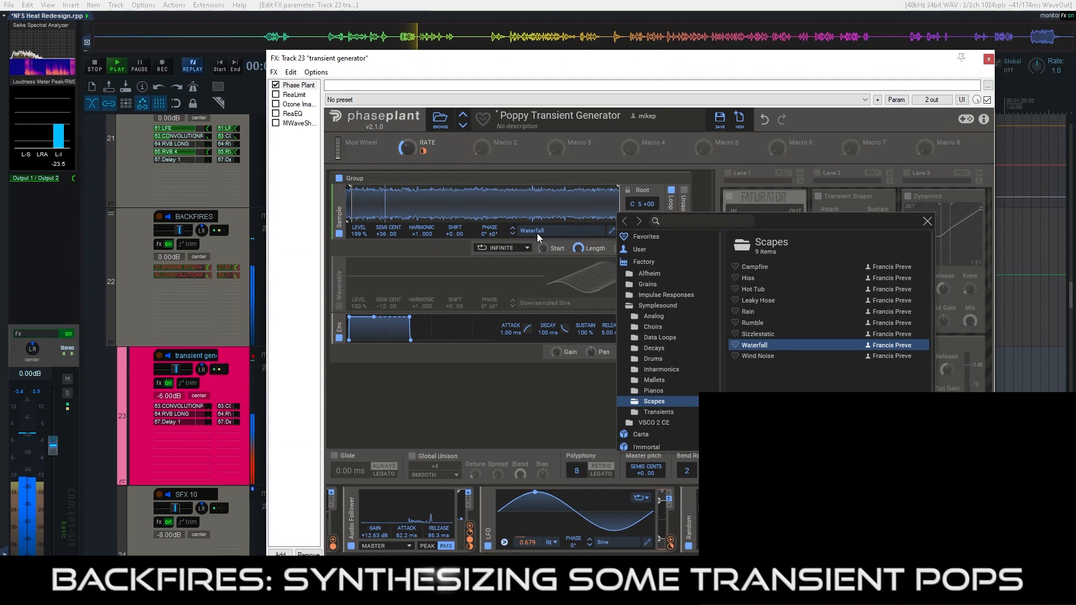
left_click(748, 312)
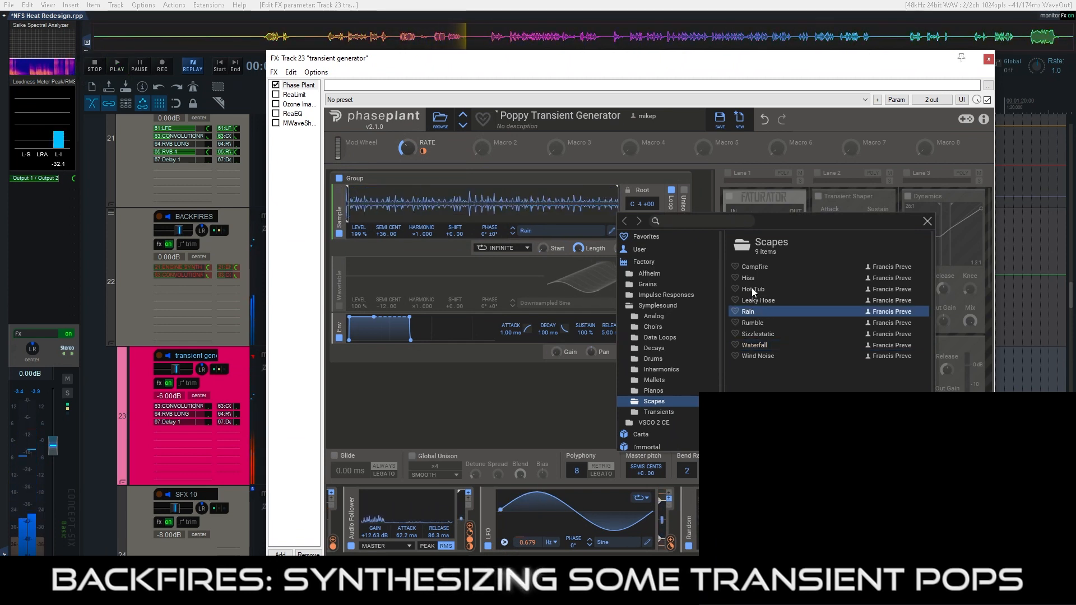
left_click(751, 290)
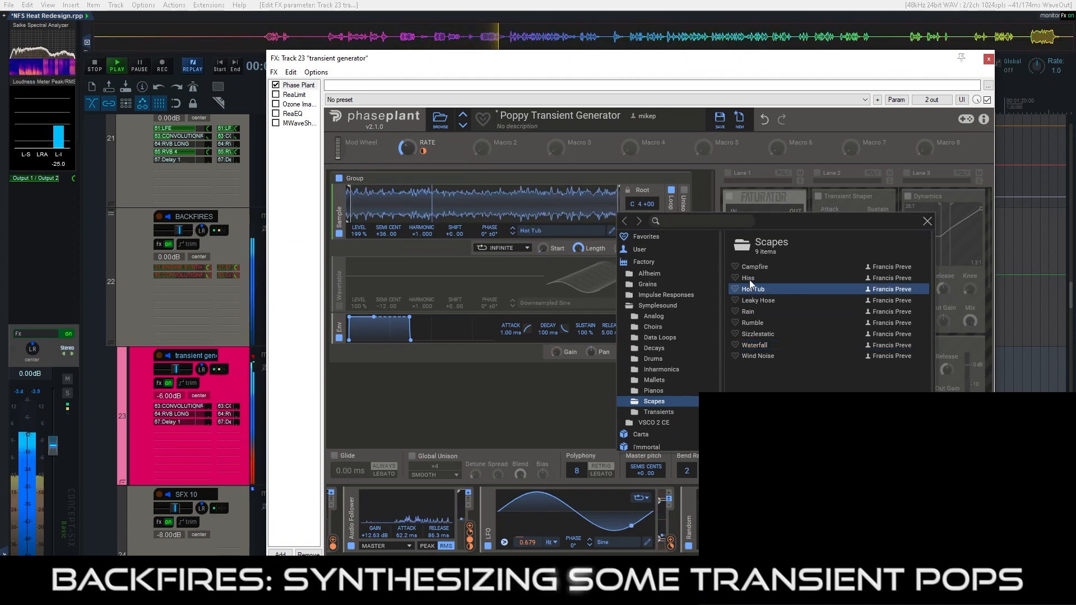
Re-enable the wavetable generator and all three effect lanes, and compare the sound with Lane 3's Pitch Shifter bypassed and restored.
left_click(339, 306)
left_click(339, 307)
key("space")
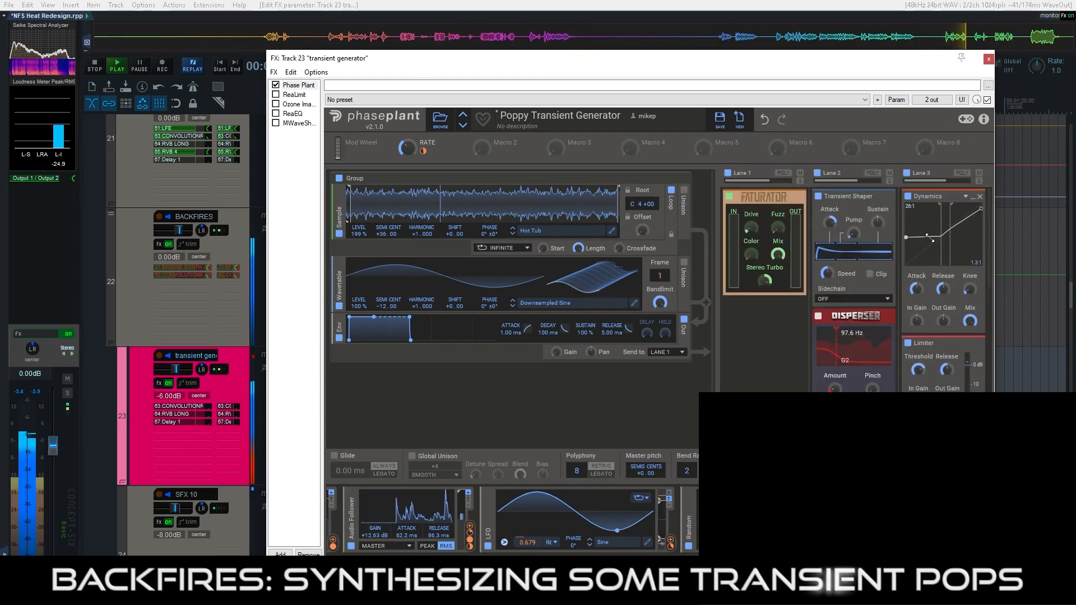
scroll(925, 236, "down", 5)
scroll(931, 244, "down", 4)
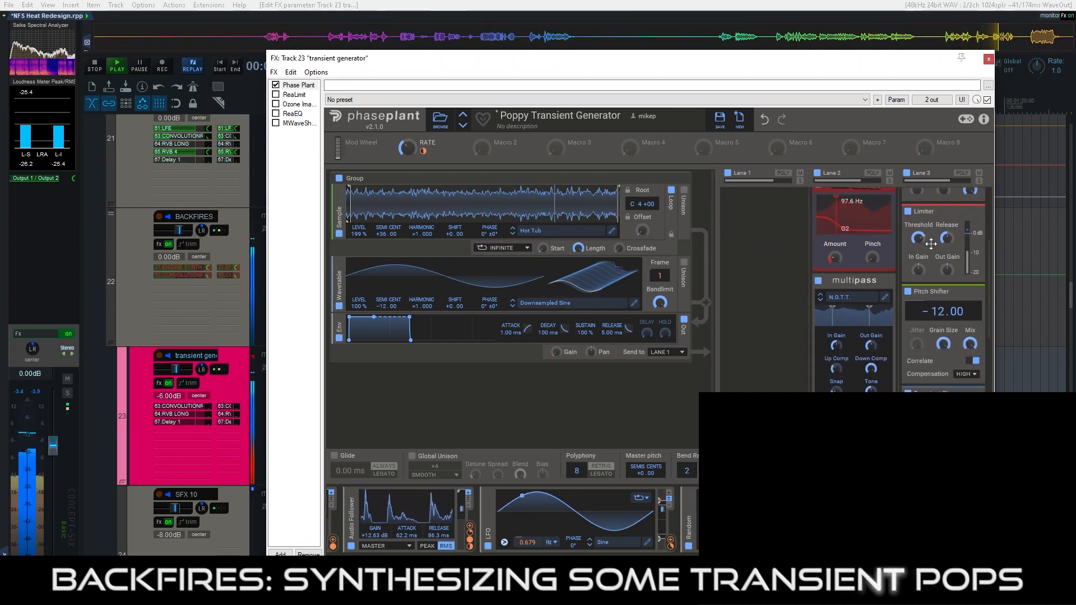
left_click(908, 239)
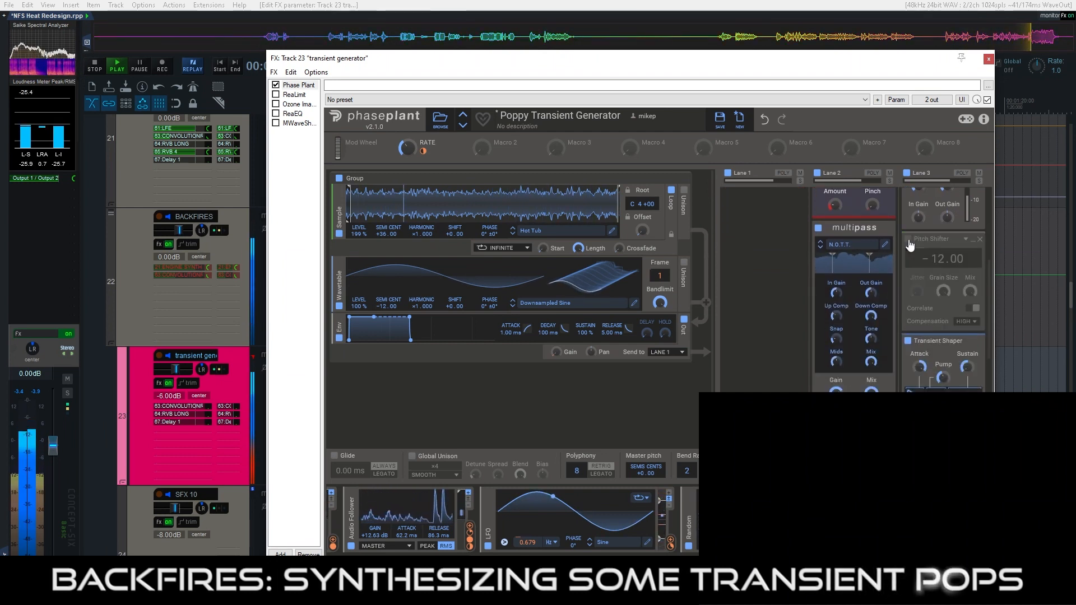
left_click(909, 240)
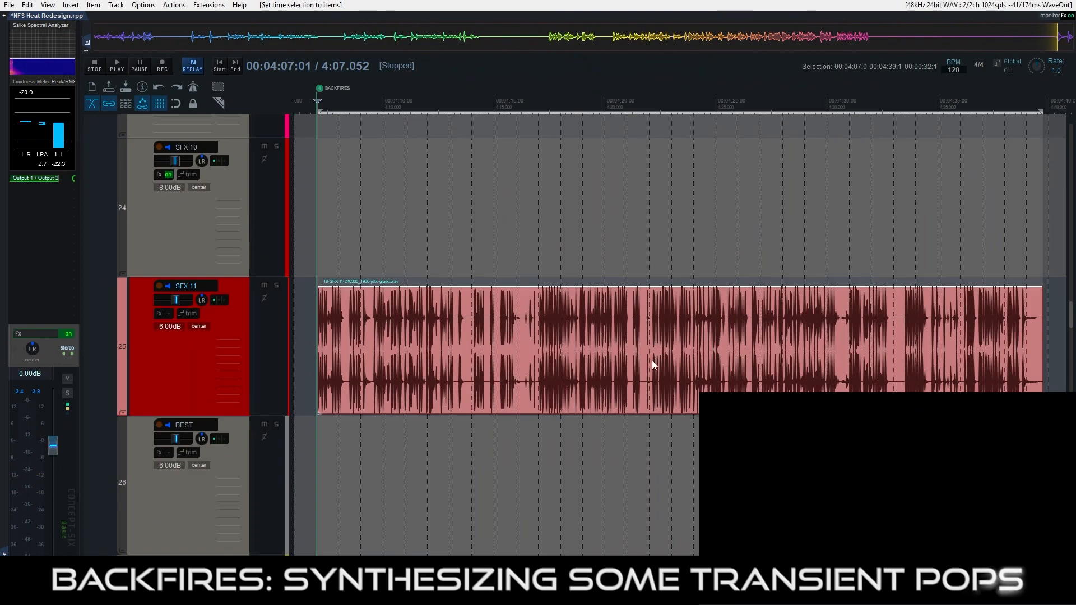
Clear the time selection, solo the SFX 11 track and play its recorded transient pops from the BACKFIRES marker.
key("Escape")
left_click(276, 286)
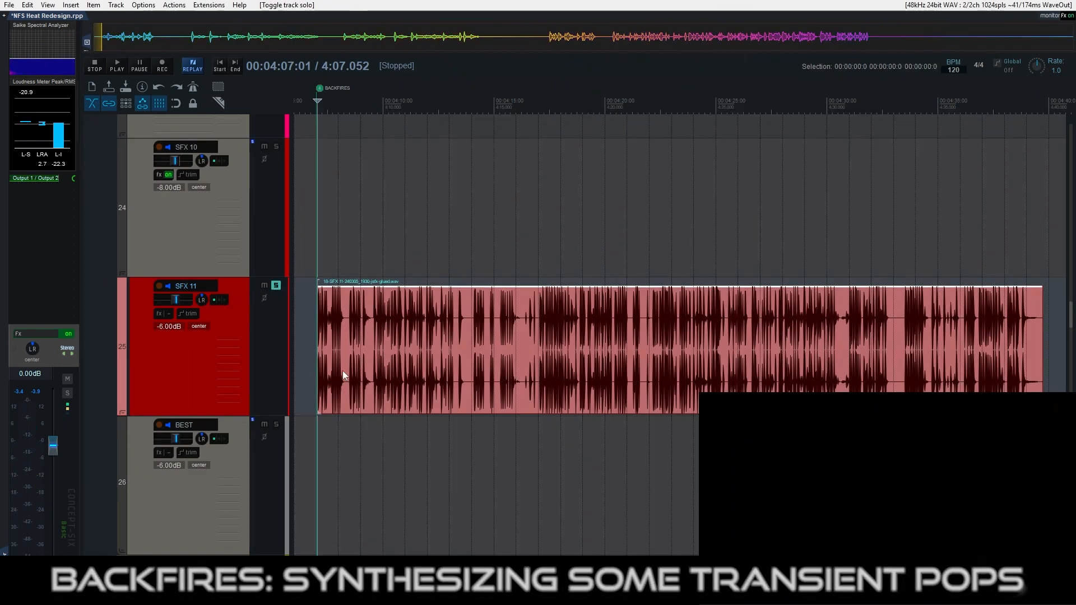
key("space")
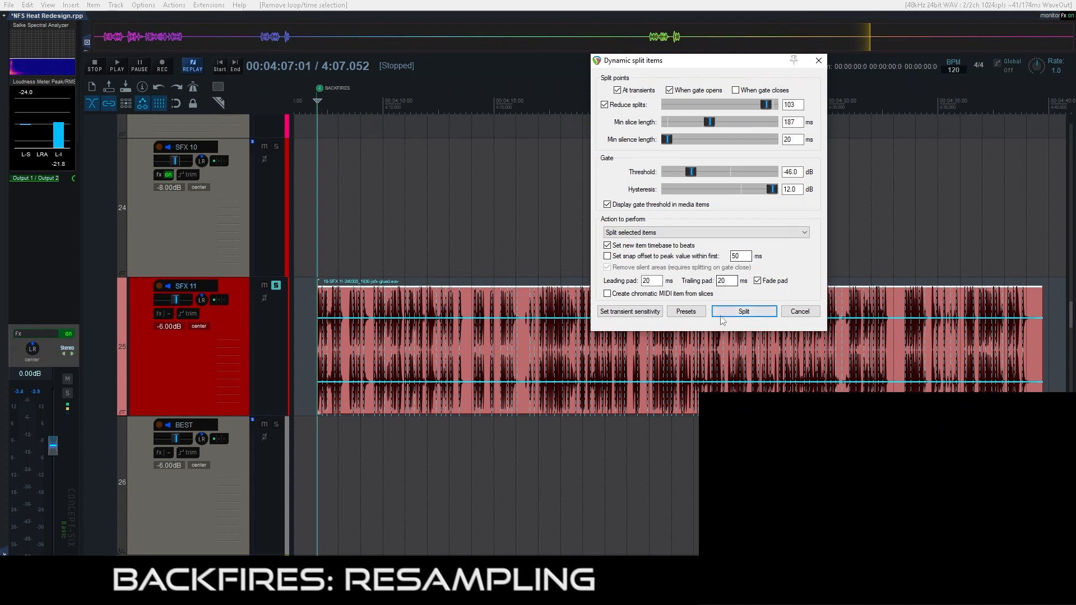
Dynamically split the SFX 11 recording at transients and gate openings with a 187 ms minimum slice, trim the slices and play them.
left_click(722, 317)
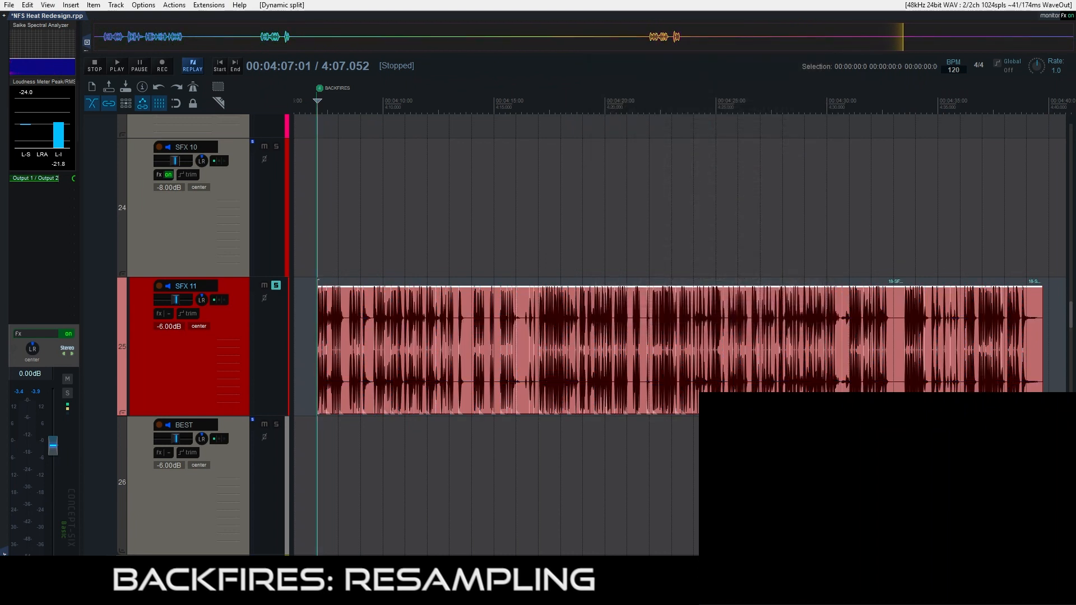
key("t")
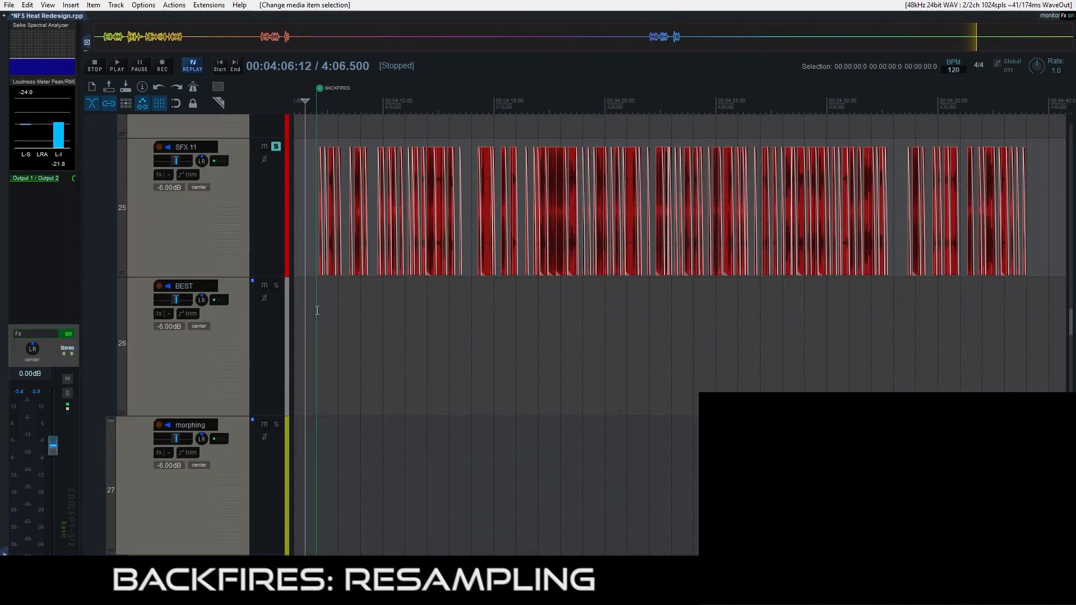
scroll(317, 310, "up", 4)
key("space")
scroll(695, 243, "up", 1)
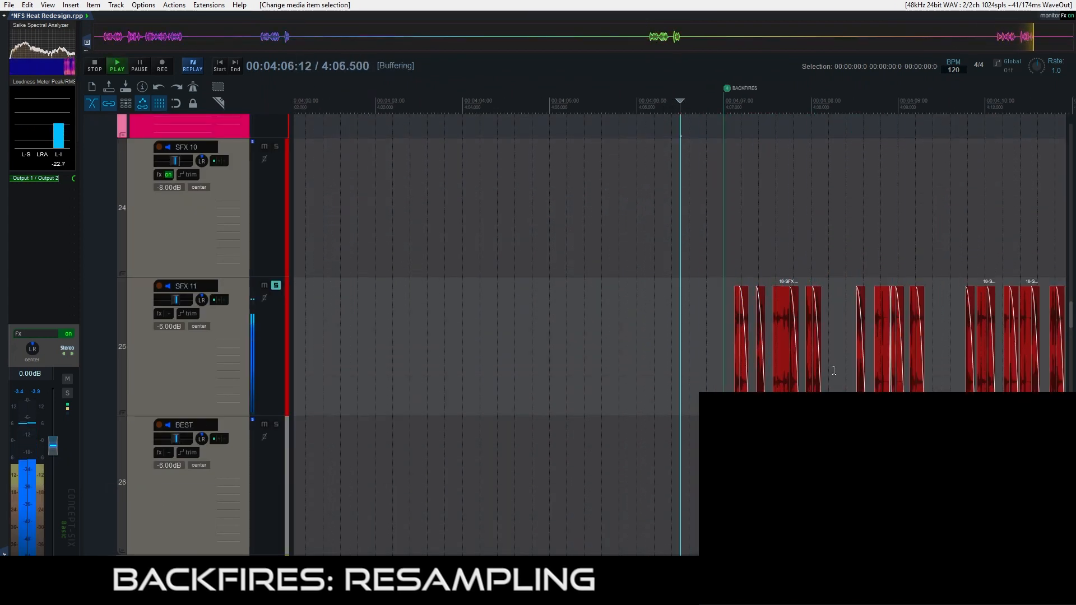
Pick two good backfire slices from SFX 11 and move them down to the BEST track.
scroll(725, 361, "down", 2)
scroll(841, 364, "down", 2)
key("space")
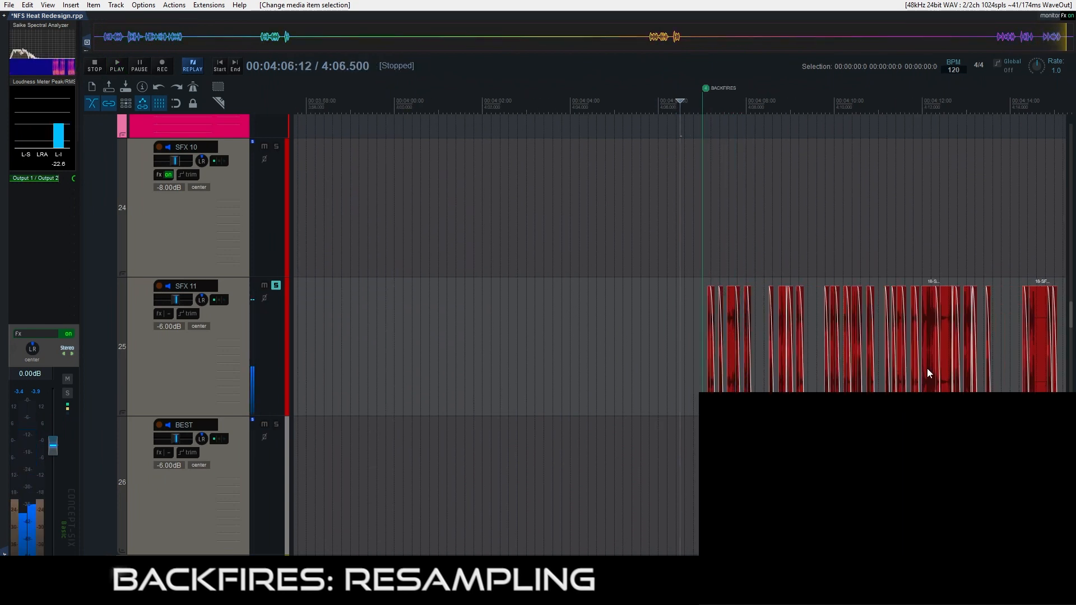
left_click(928, 373)
left_click_drag(933, 385, 668, 381)
scroll(668, 380, "down", 2)
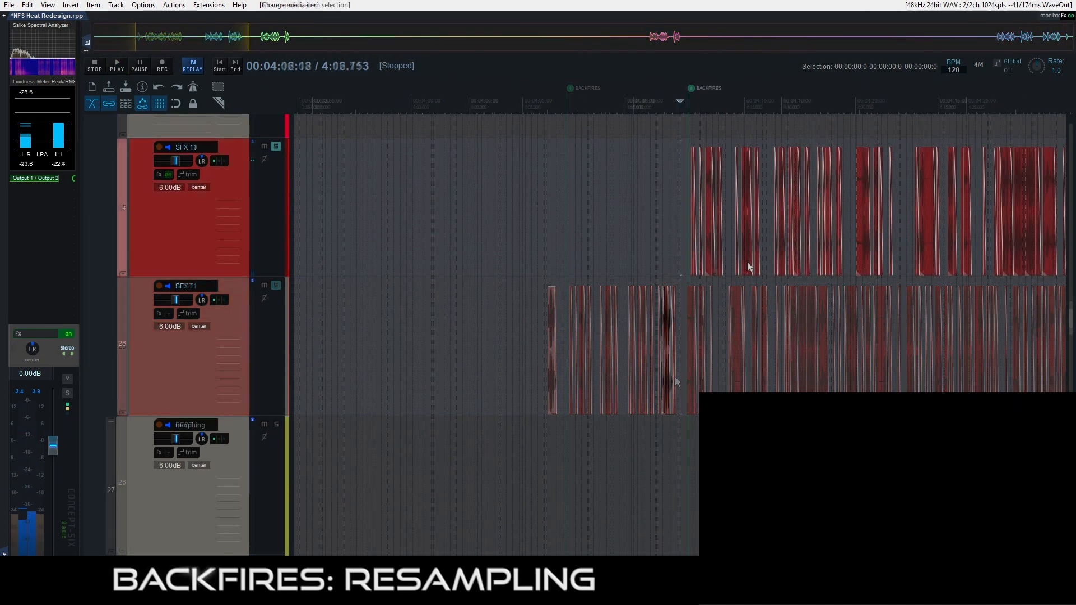
left_click_drag(748, 262, 746, 326)
Audition the SFX 11 slices from about 4:10.4 and move those near 4:11.8 and 4:14.6 to the BEST track.
left_click(793, 274)
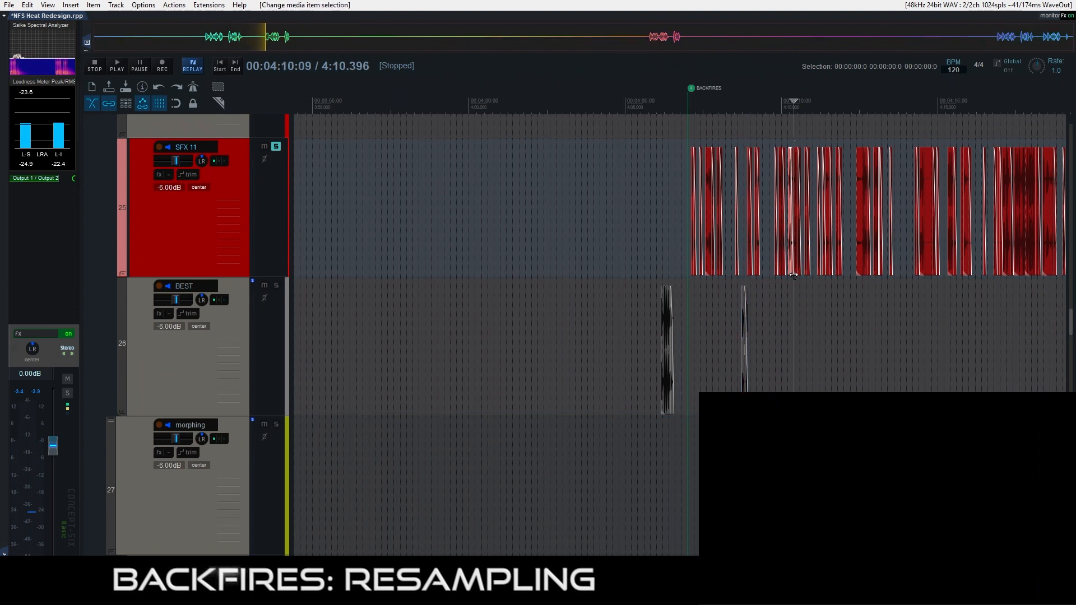
key("space")
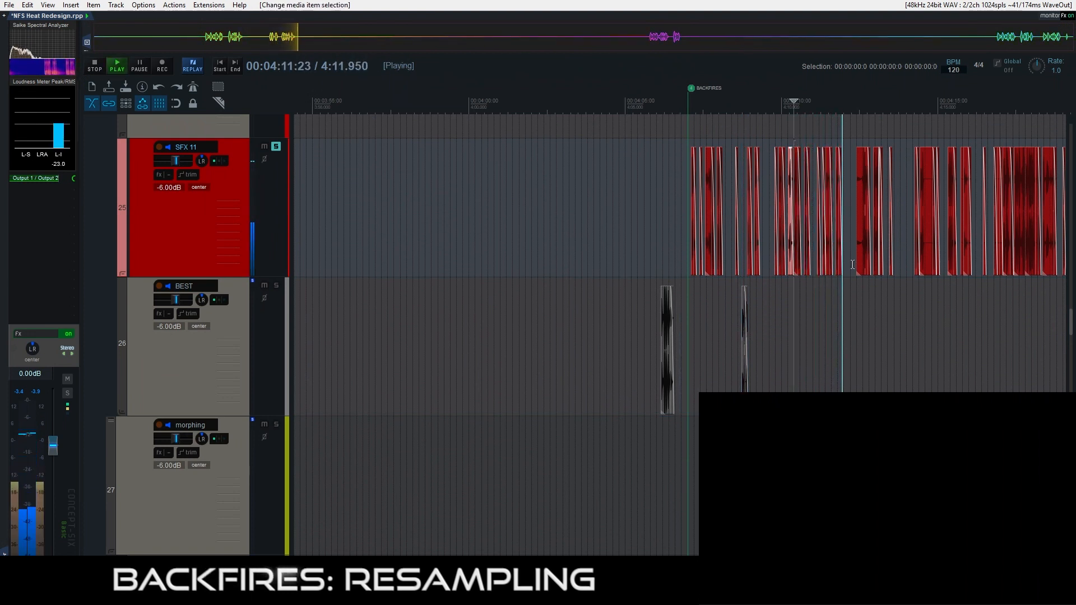
key("space")
left_click_drag(840, 268, 838, 293)
key("space")
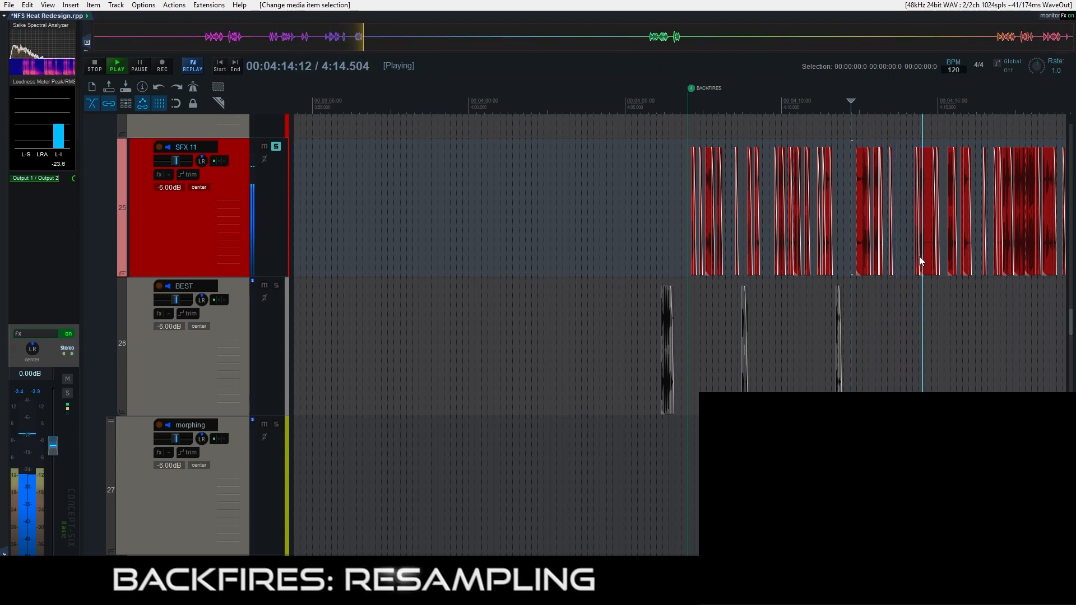
left_click_drag(926, 252, 928, 284)
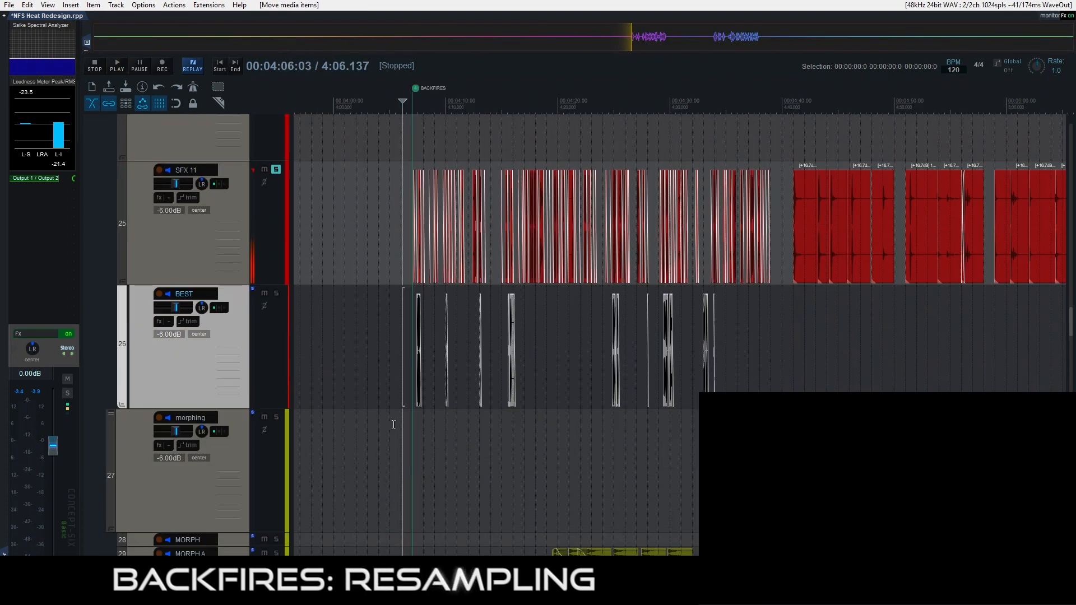
Close the gaps between the selected slices on the BEST track and move the whole group back to the project's opening scene.
key("g")
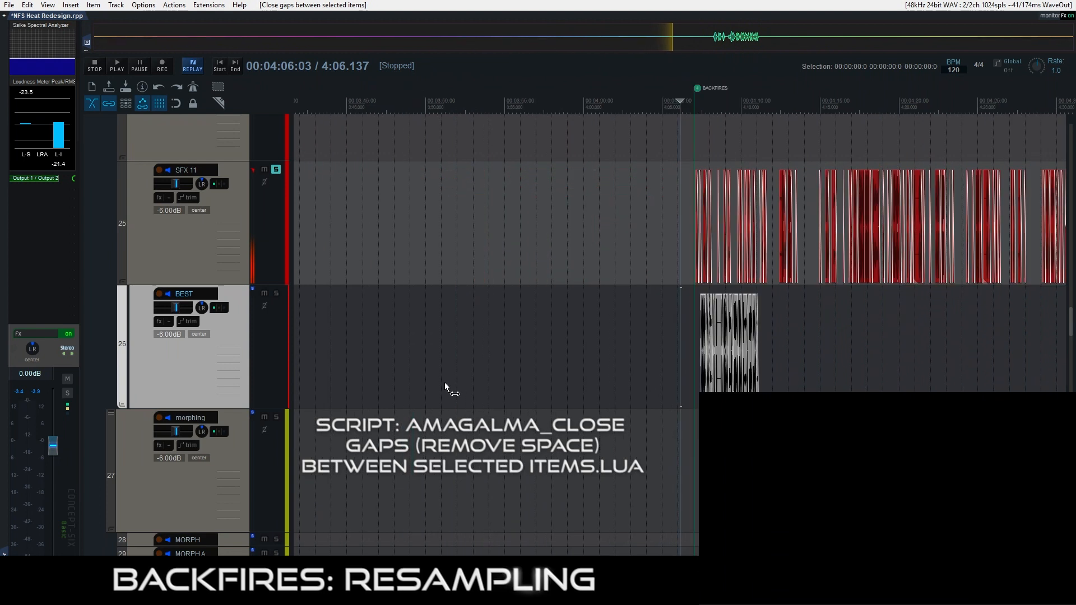
scroll(561, 281, "up", 1)
left_click_drag(704, 387, 417, 415)
scroll(611, 448, "down", 10)
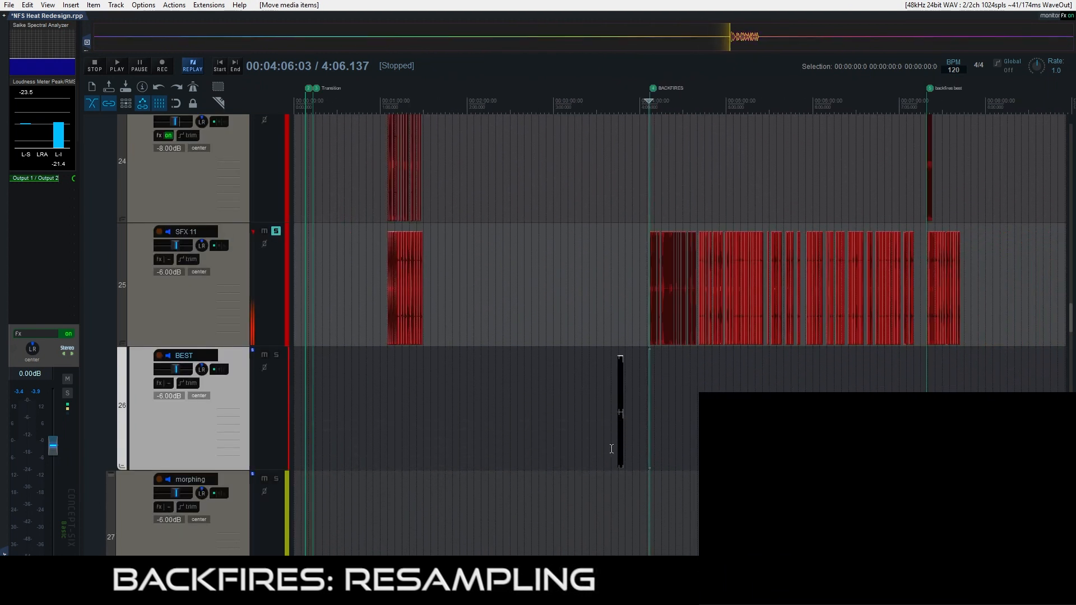
left_click_drag(621, 449, 311, 411)
Align the first backfire clip on the BEST track to start at about 6.85 seconds and play it from just before.
left_click_drag(660, 452, 657, 452)
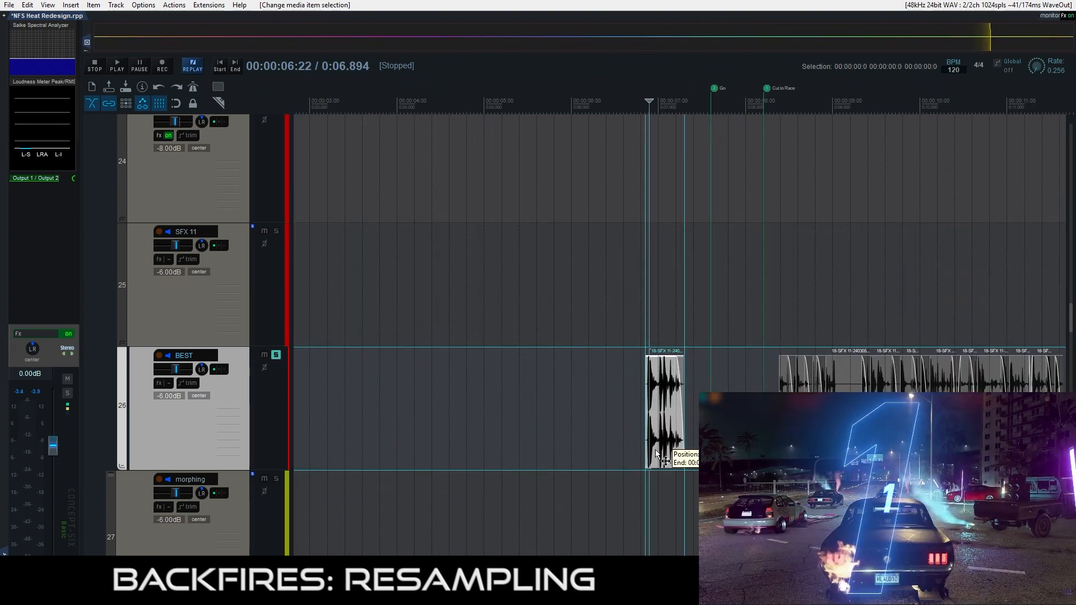
left_click(631, 380)
key("space")
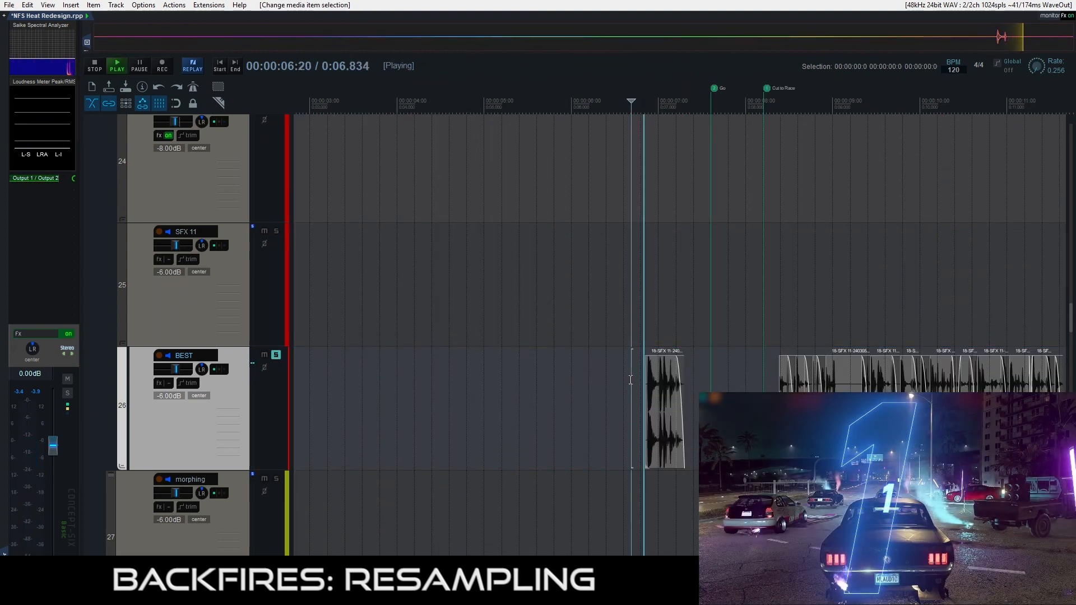
Nudge the first backfire clip on BEST slightly later, move another clip right behind it, and shorten that clip to end near the Go marker.
key("space")
left_click_drag(671, 458, 674, 458)
left_click_drag(856, 437, 722, 437)
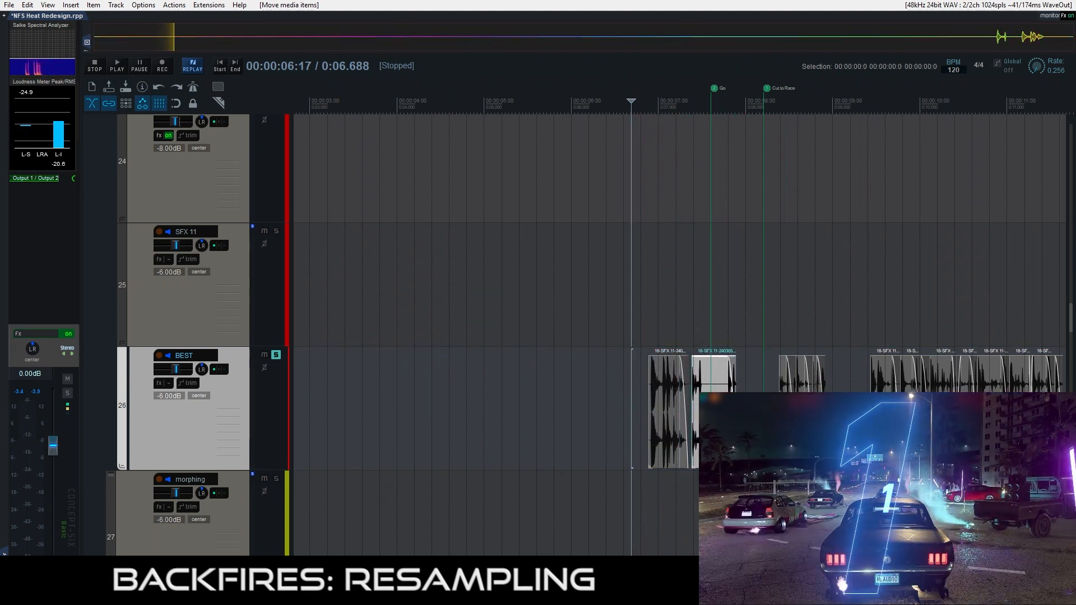
left_click_drag(736, 373, 709, 373)
left_click(910, 432)
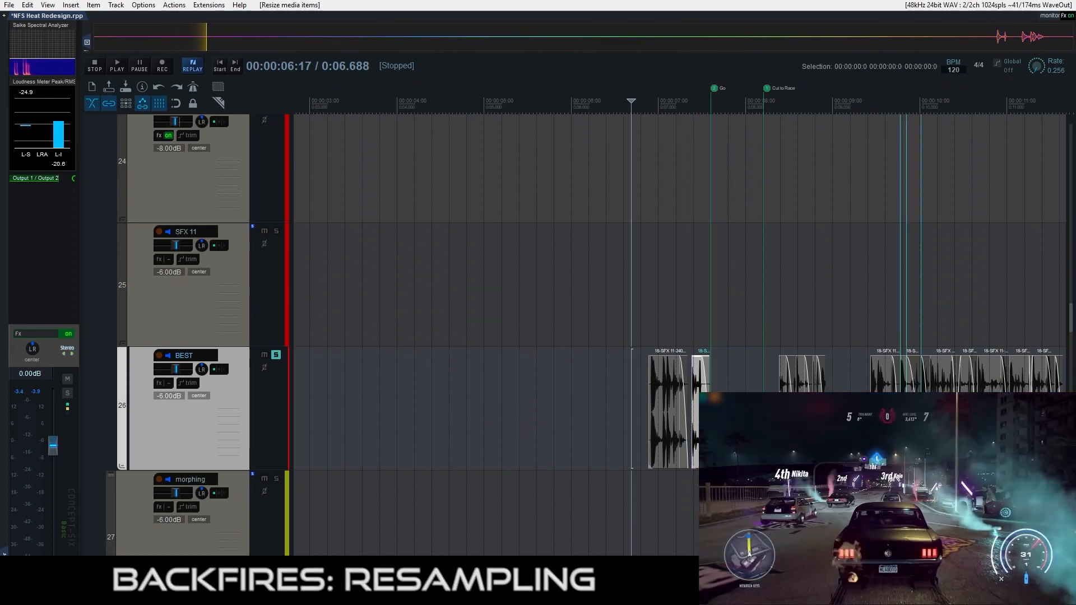
left_click_drag(911, 432, 901, 432)
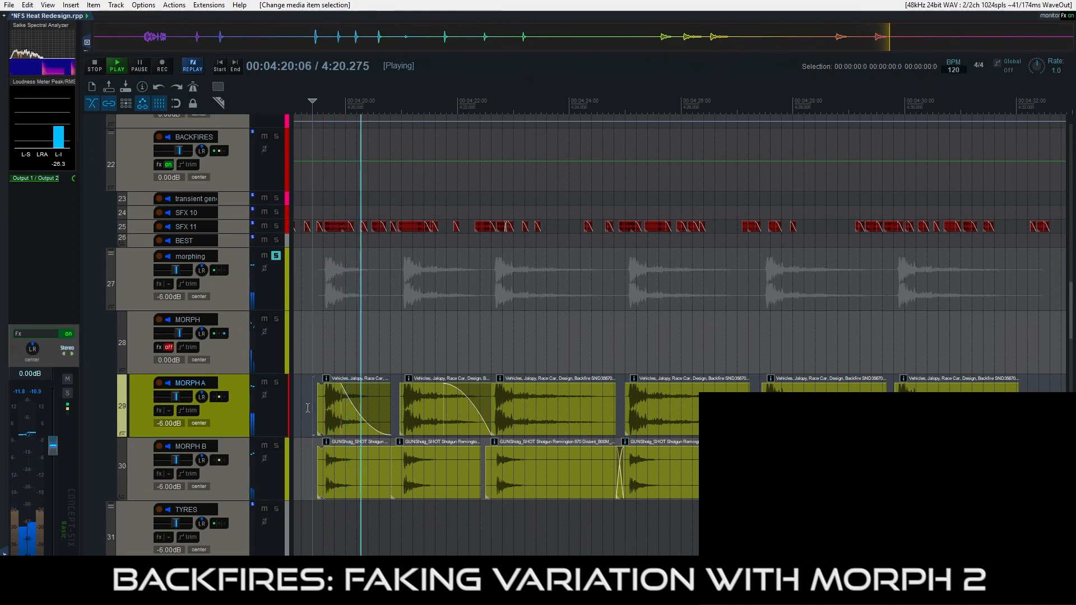
Audition the car backfire recordings on MORPH A and the shotgun recordings on MORPH B separately, soloing each track during playback.
left_click(275, 383)
key("space")
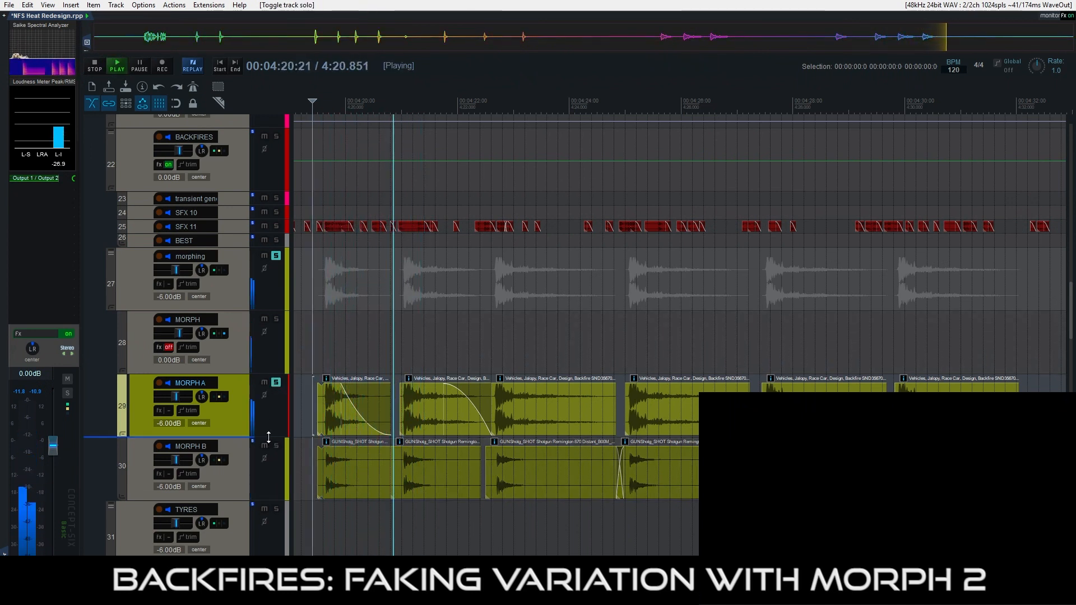
key("space")
left_click(276, 383)
left_click(276, 445)
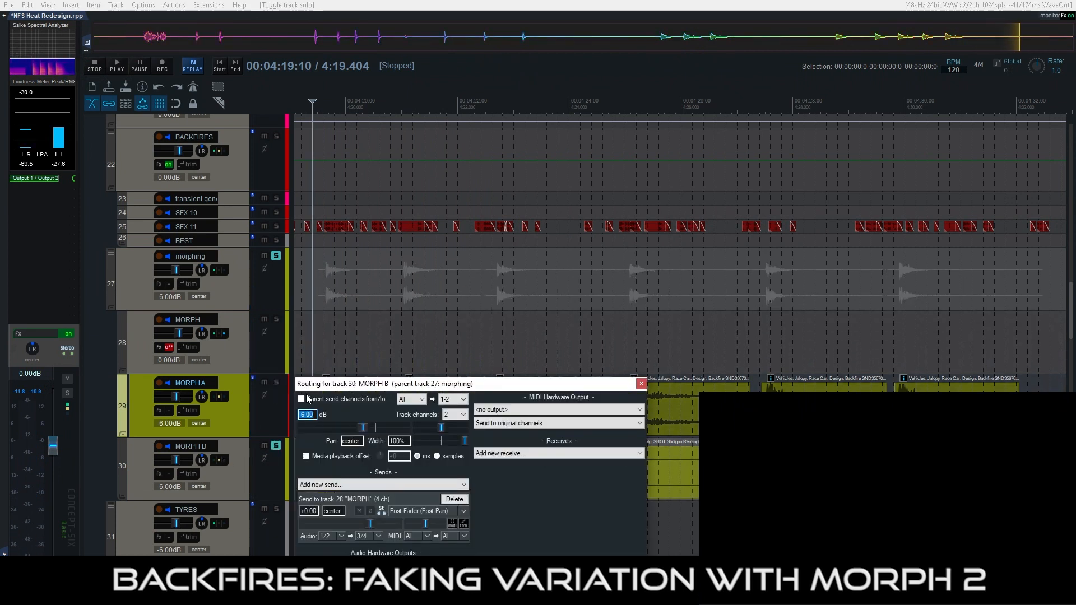
left_click(641, 384)
key("space")
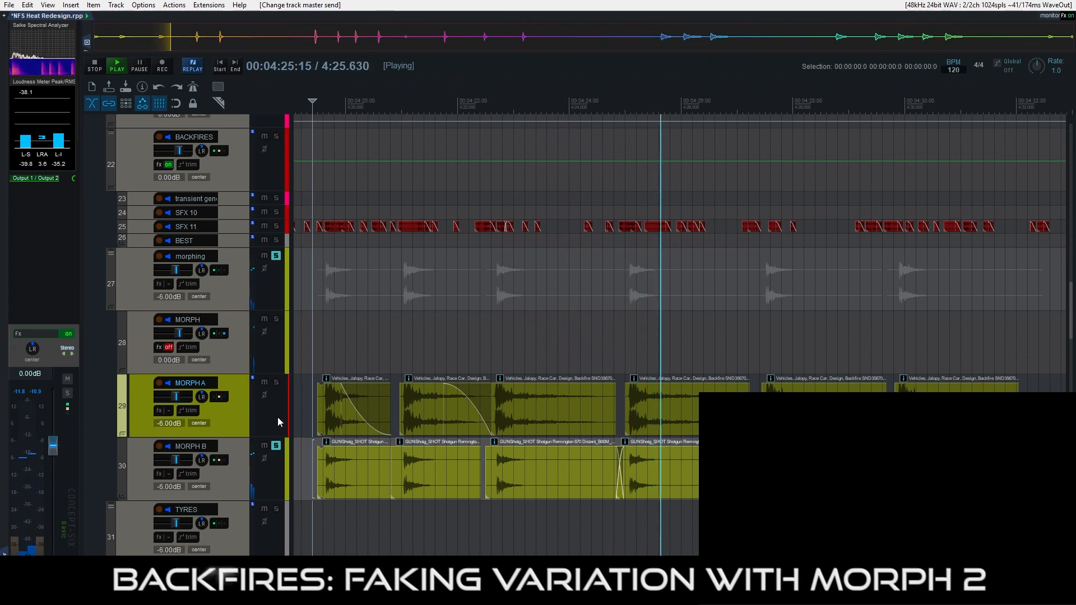
key("space")
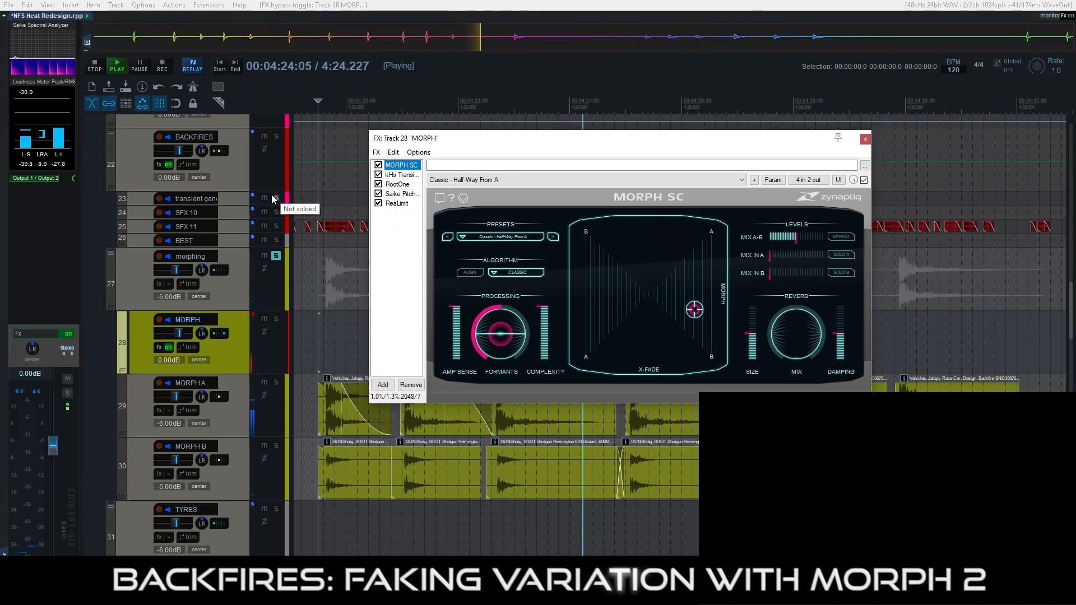
Listen to the MORPH SC blend of both sources with the morphing folder track soloed, and stop playback.
left_click(276, 256)
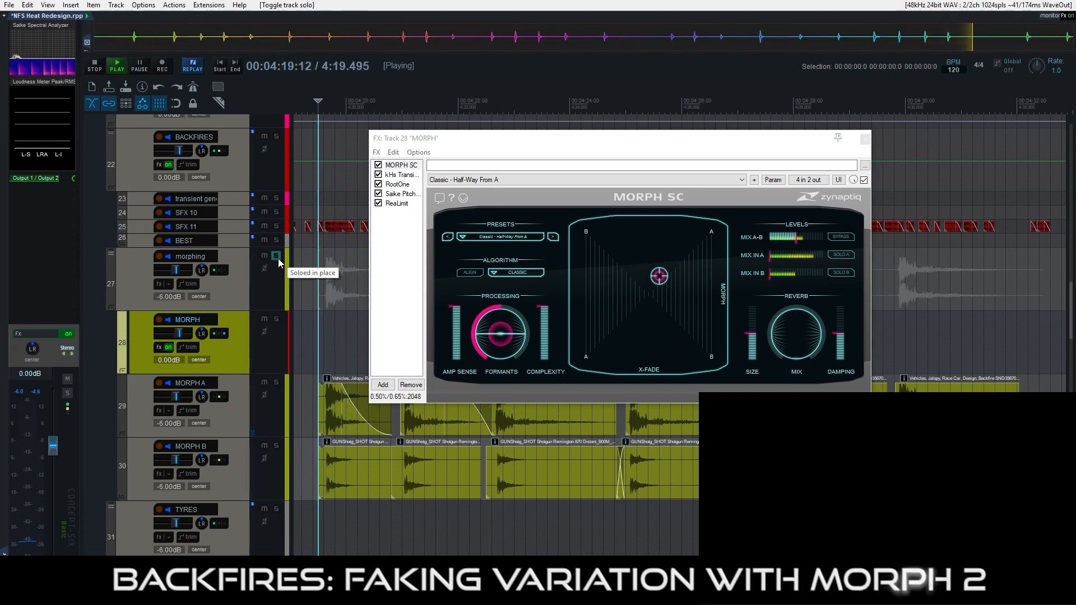
key("space")
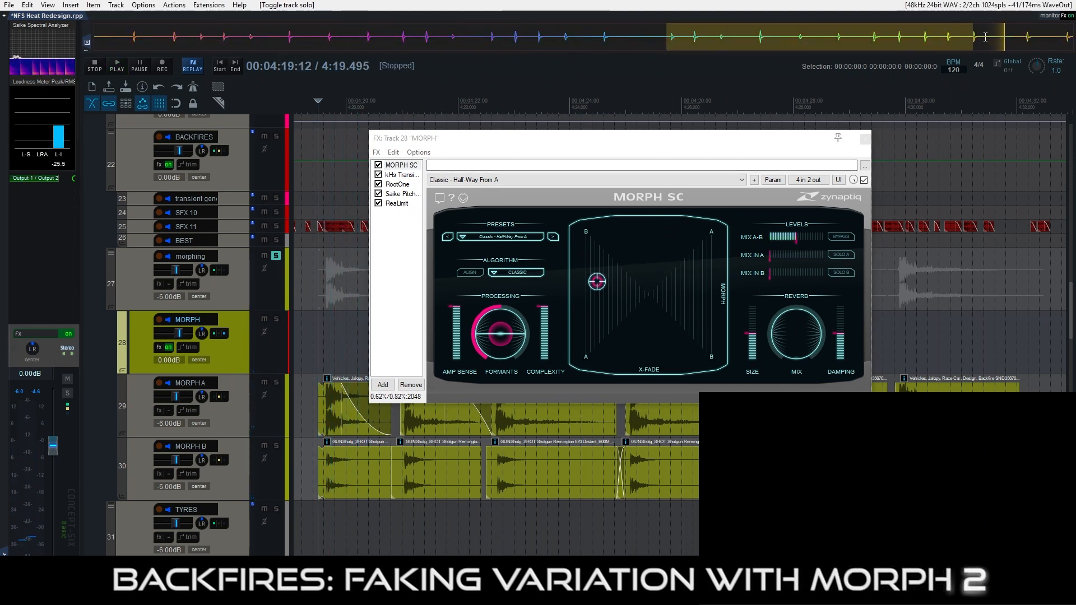
left_click_drag(945, 55, 404, 544)
left_click_drag(509, 535, 428, 534)
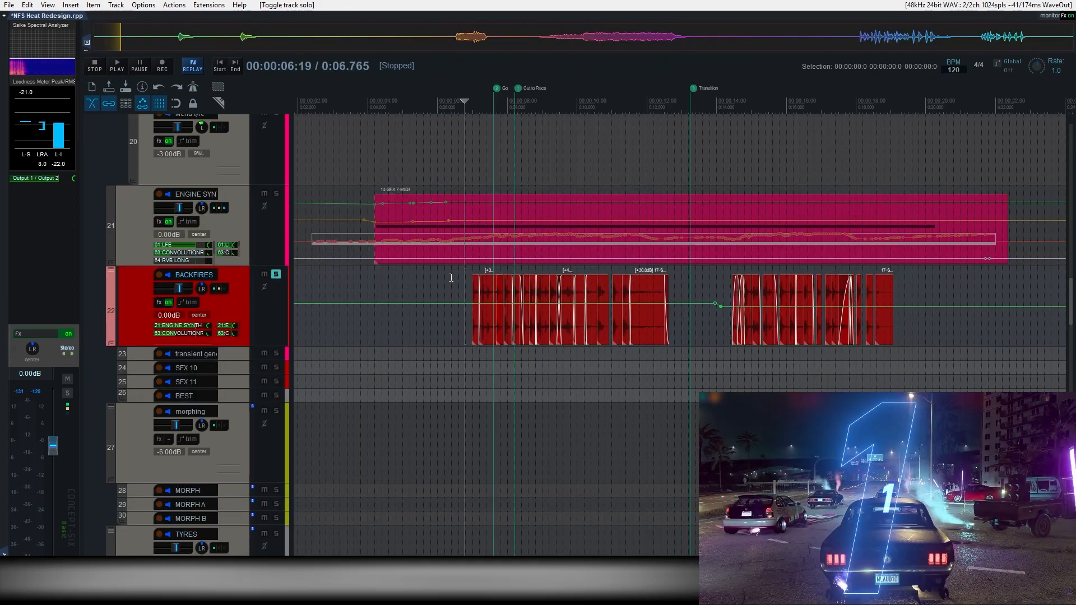
Play the soloed BACKFIRES track from about 6.3 seconds to hear the layered backfires against the gameplay video.
left_click(449, 277)
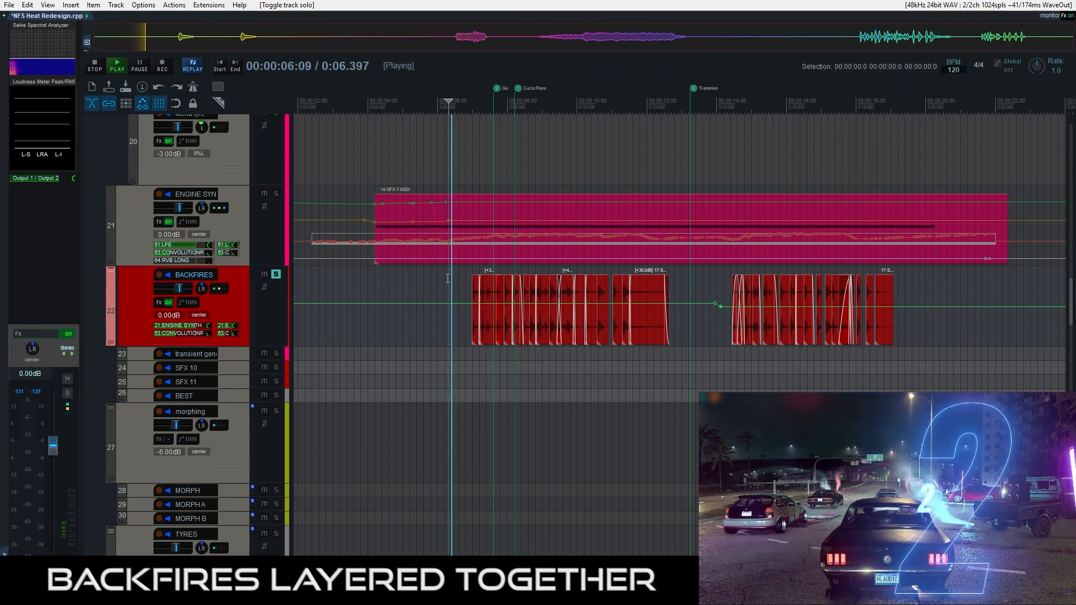
key("space")
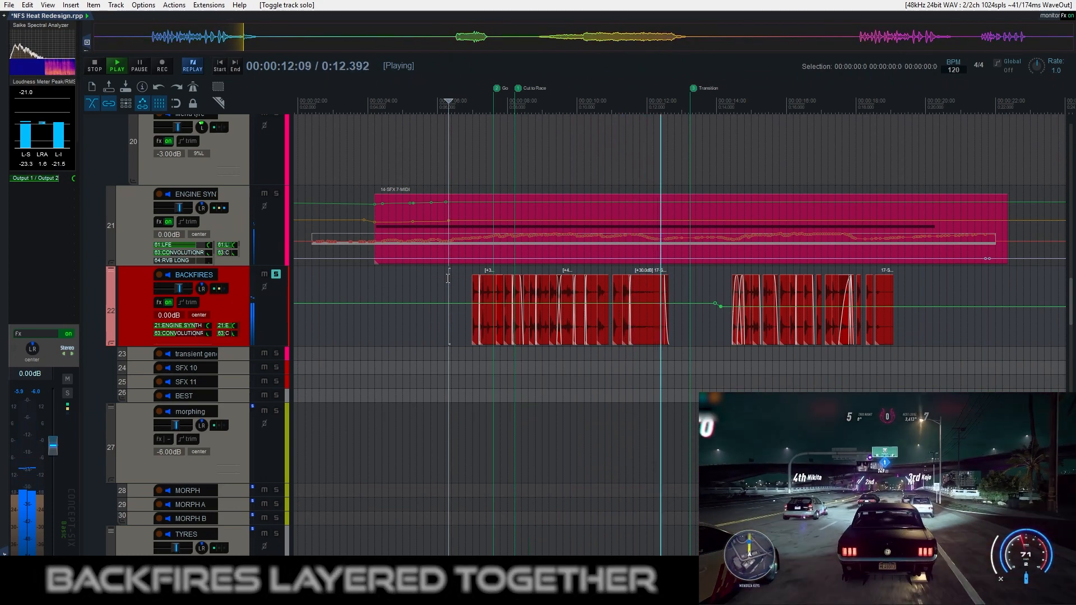
key("space")
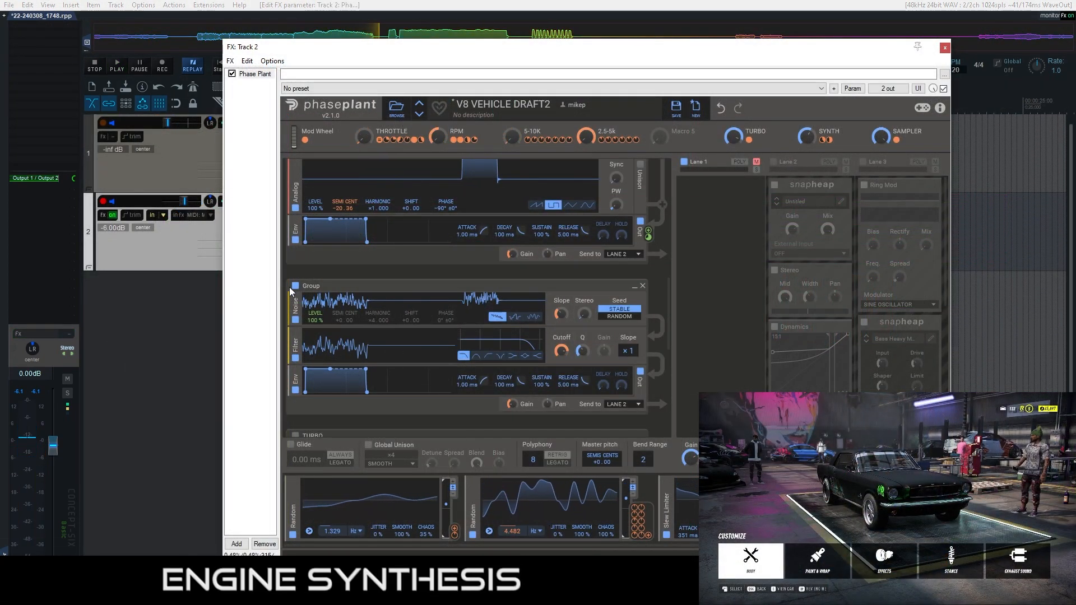
Enable the sample-based Group in the V8 VEHICLE DRAFT2 Phase Plant patch and sweep the THROTTLE macro to hear the engine respond.
scroll(304, 227, "up", 3)
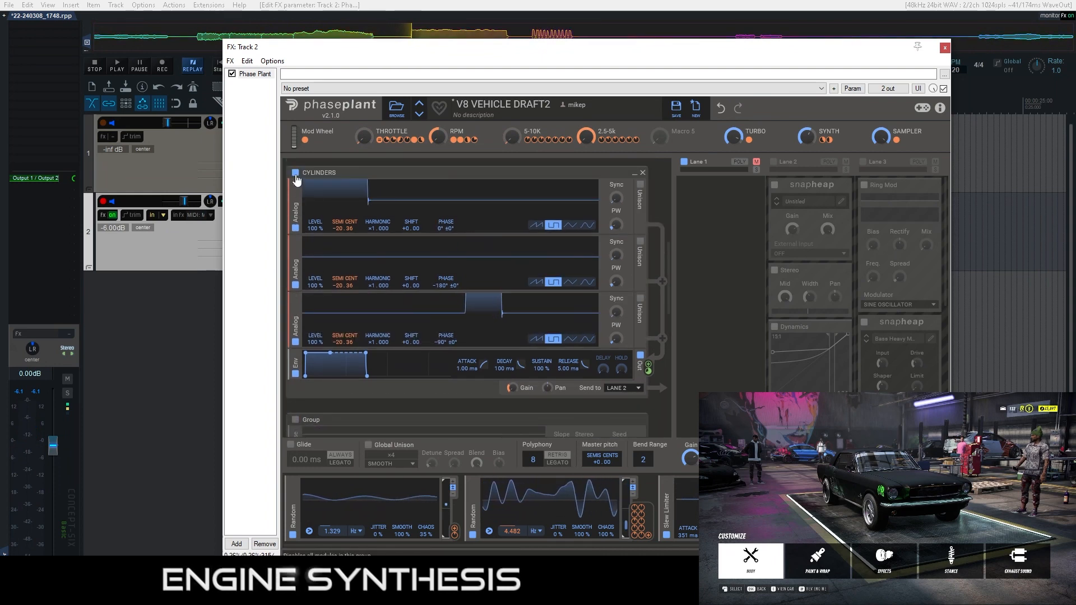
scroll(306, 222, "down", 5)
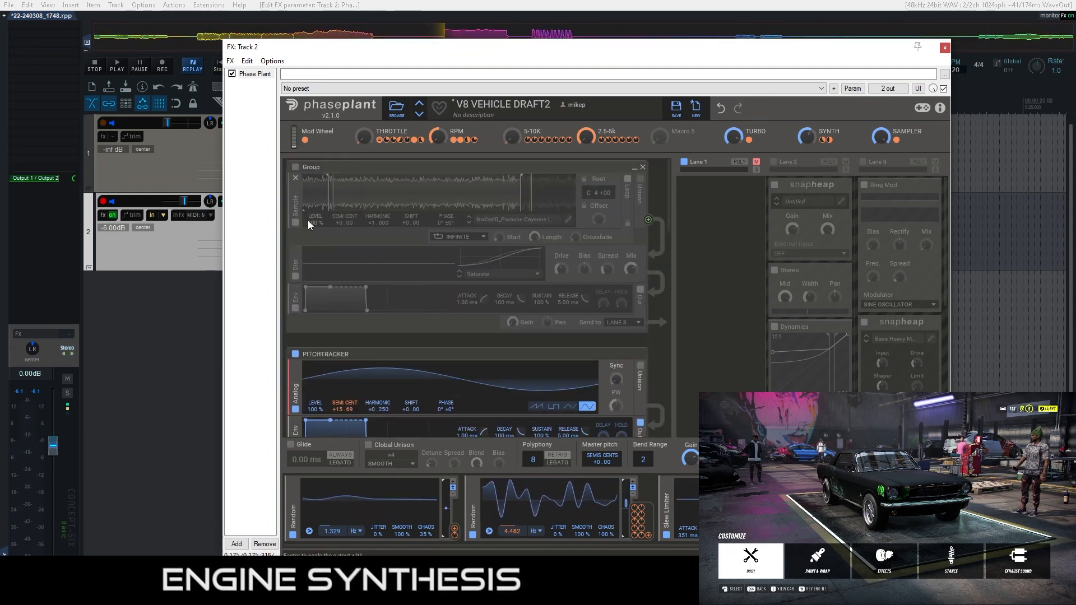
left_click(297, 169)
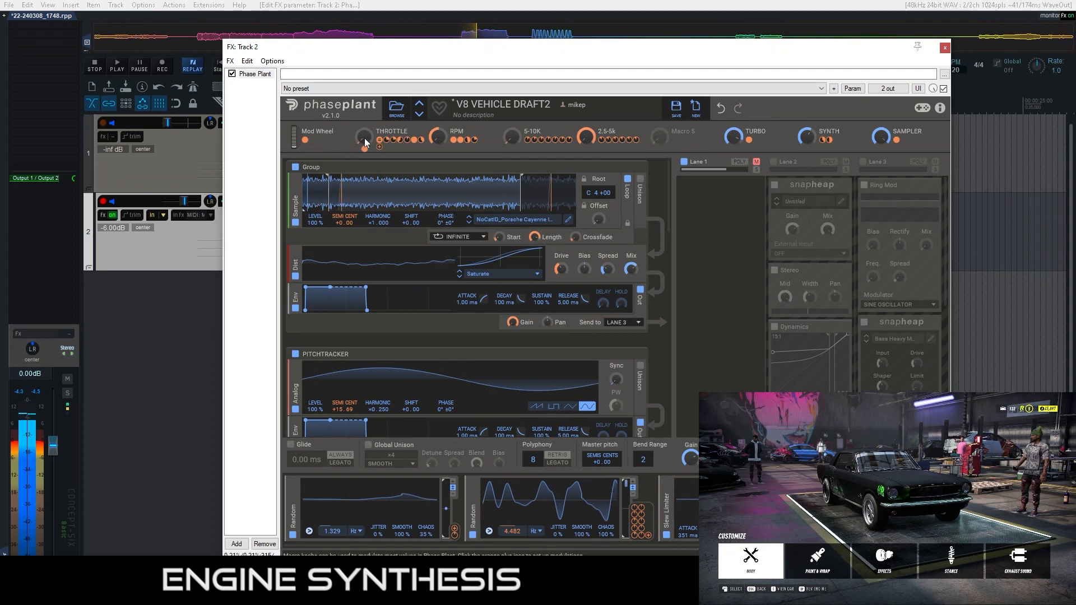
left_click_drag(365, 143, 364, 73)
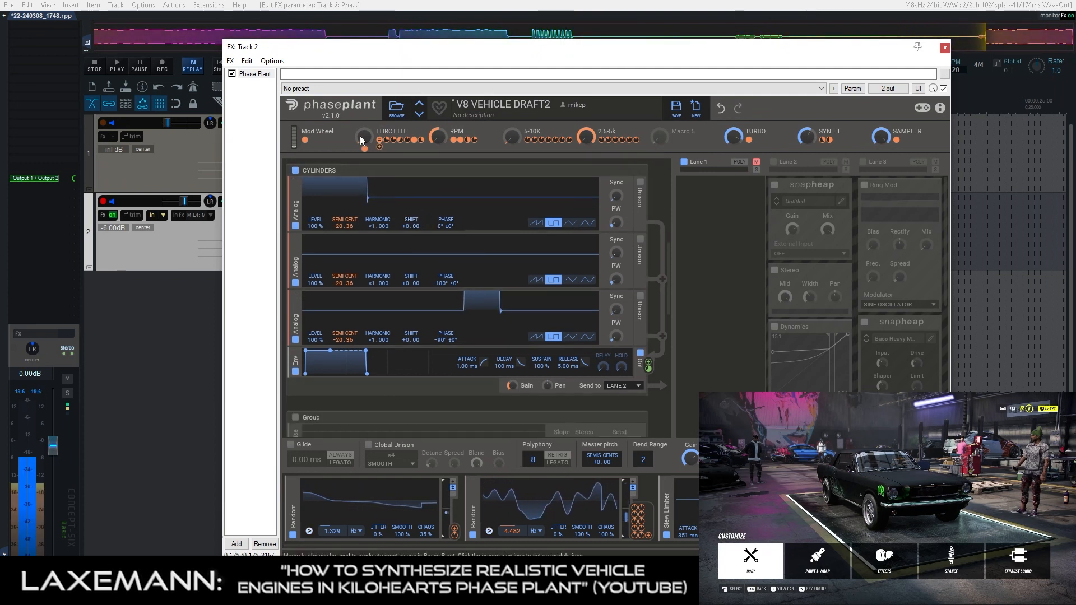
left_click_drag(364, 136, 364, 158)
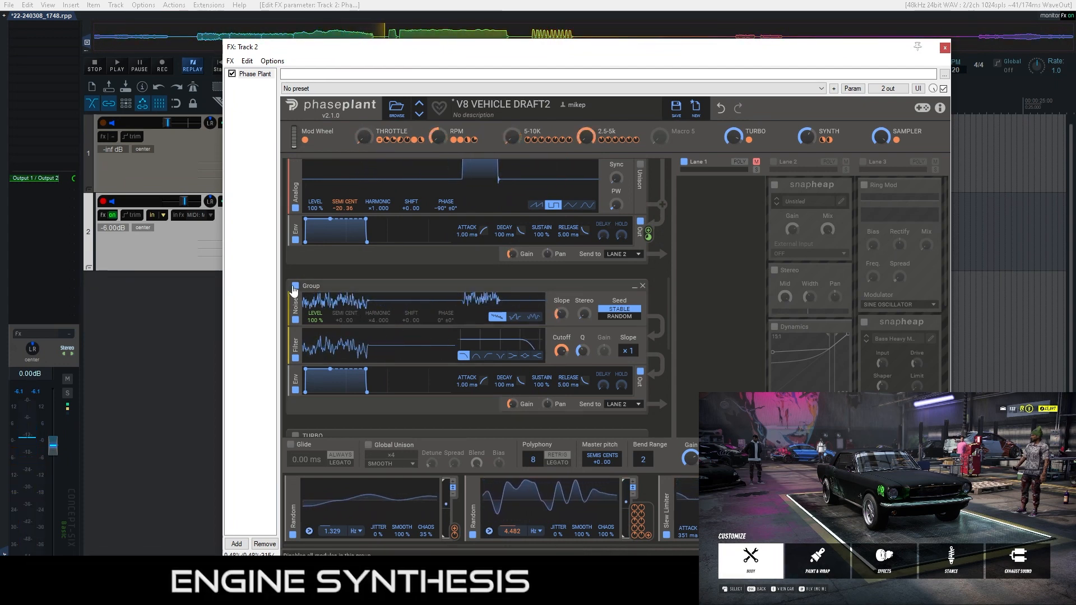
Enable the CYLINDERS oscillator group and the noise Group below it to audition the synthesized engine layers.
scroll(311, 240, "up", 8)
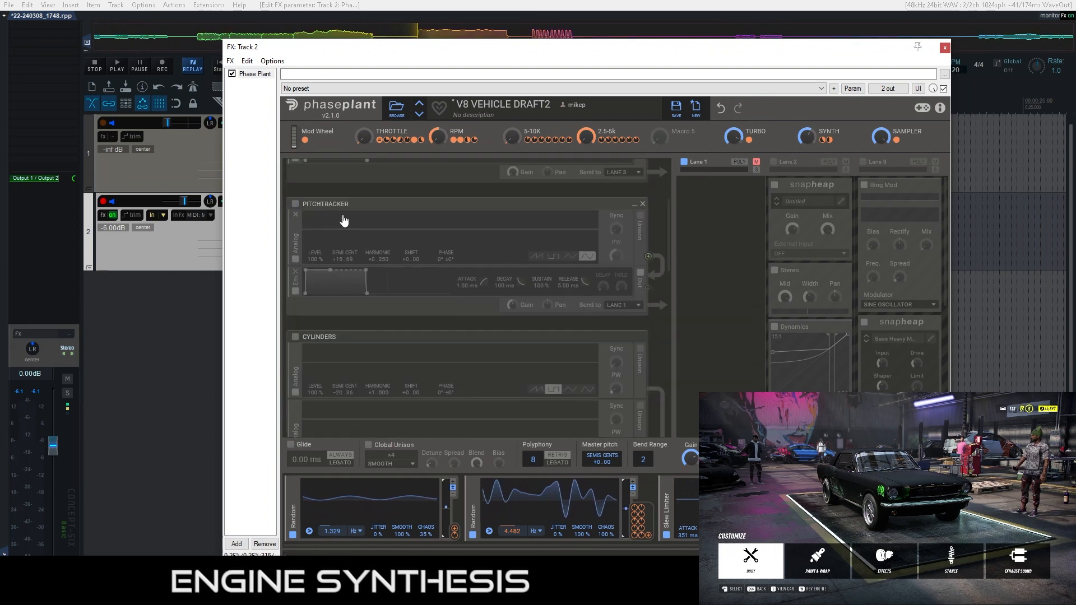
scroll(344, 220, "up", 1)
scroll(308, 223, "down", 8)
left_click(295, 169)
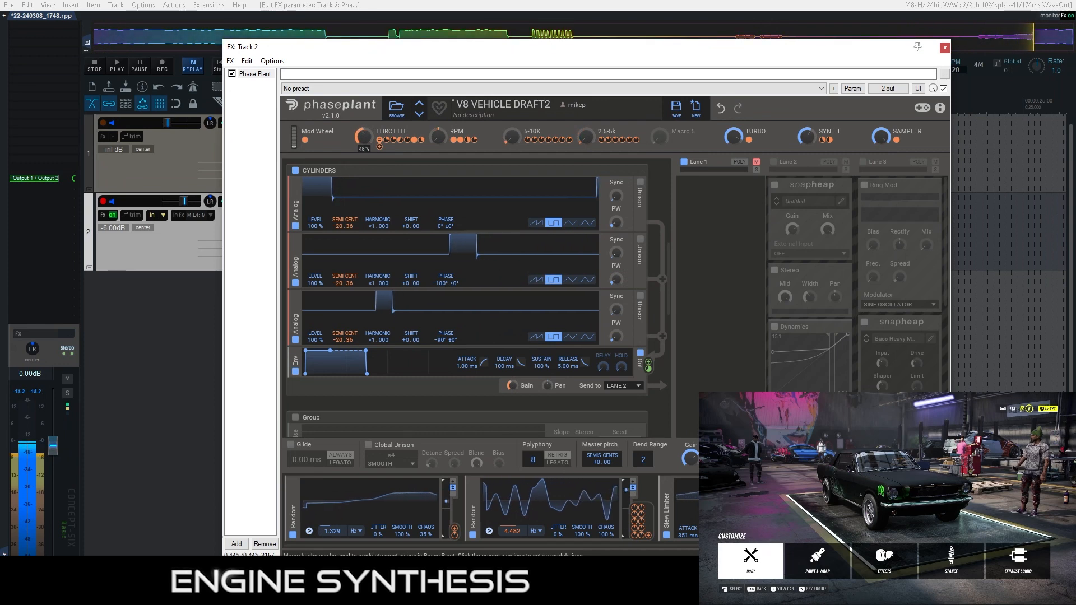
scroll(317, 324, "down", 3)
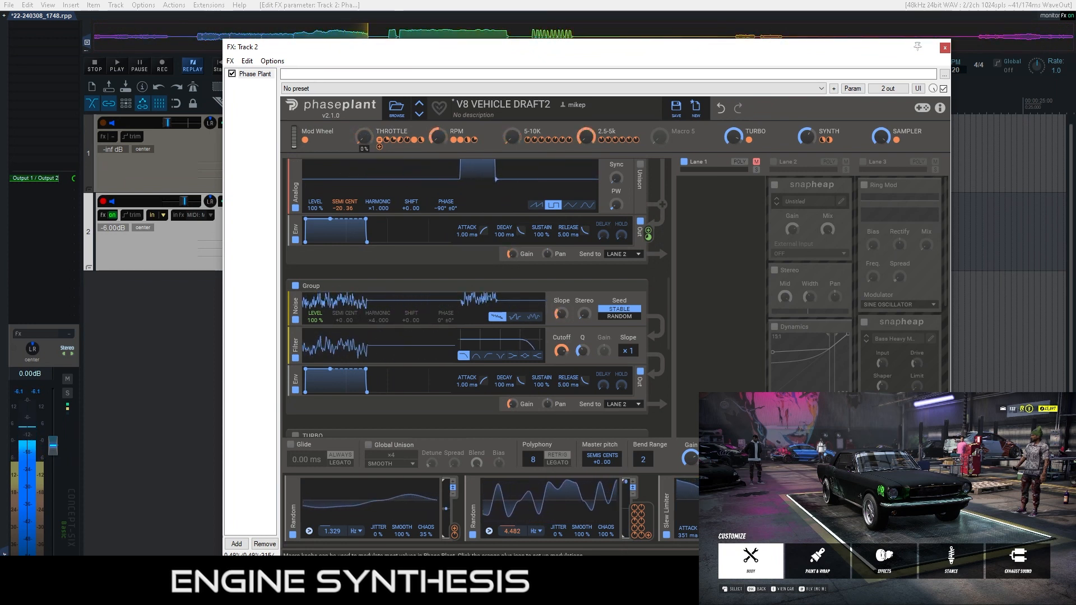
Enable the Porsche Cayenne sampler Group above PITCHTRACKER and sweep the THROTTLE macro to audition the sampler layer.
scroll(312, 245, "up", 10)
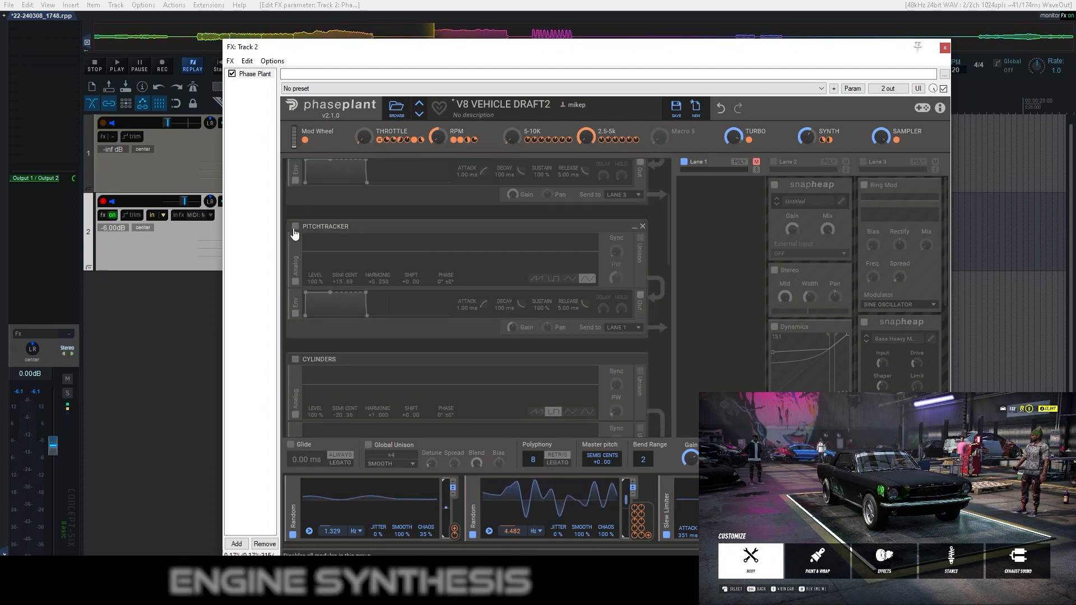
scroll(295, 240, "up", 3)
left_click(296, 168)
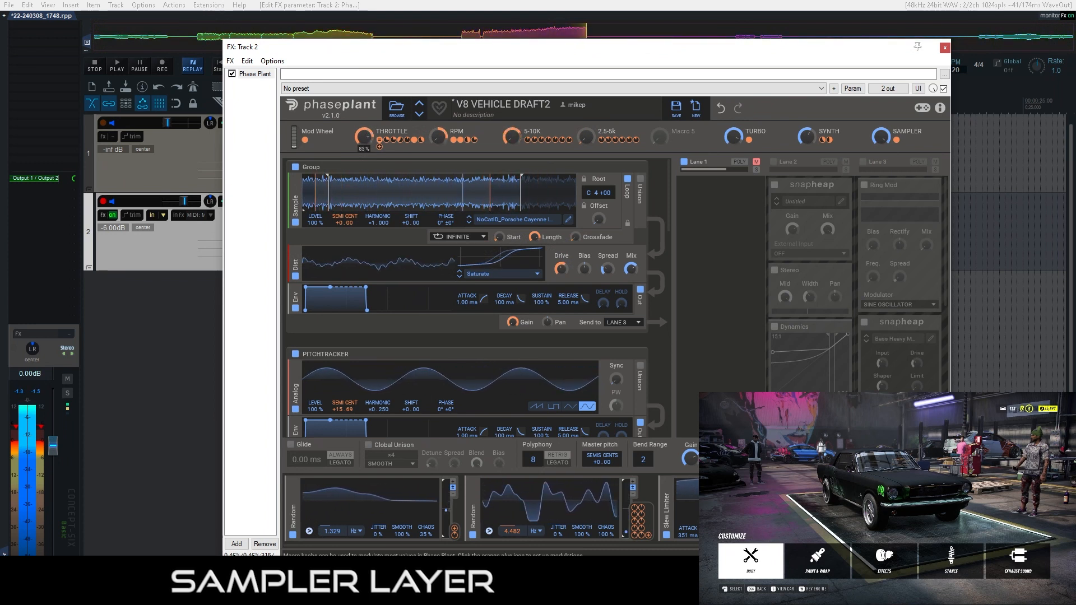
left_click_drag(362, 143, 363, 142)
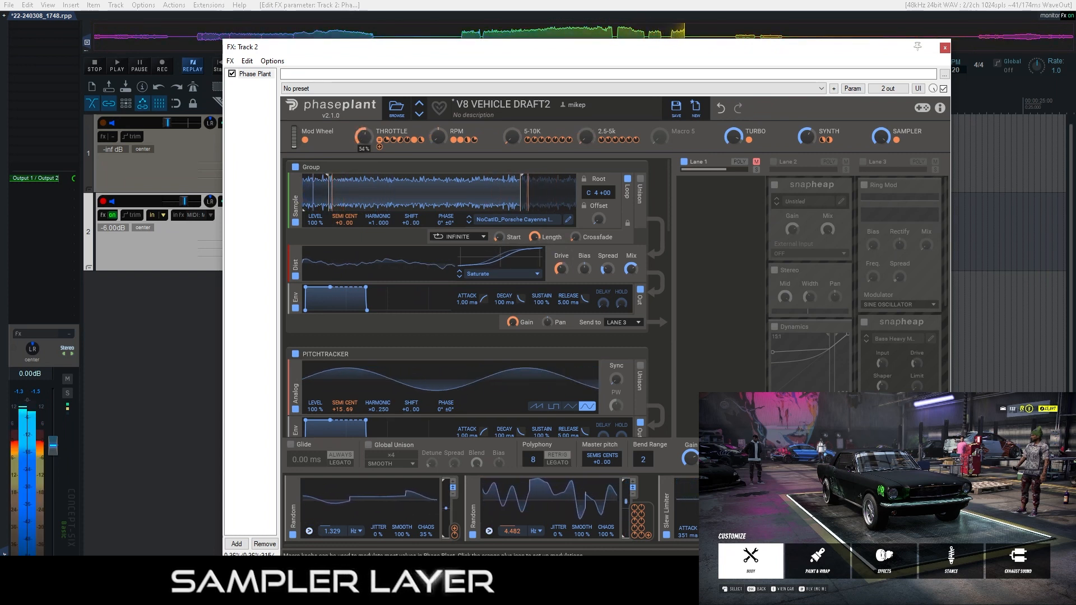
left_click_drag(362, 143, 362, 143)
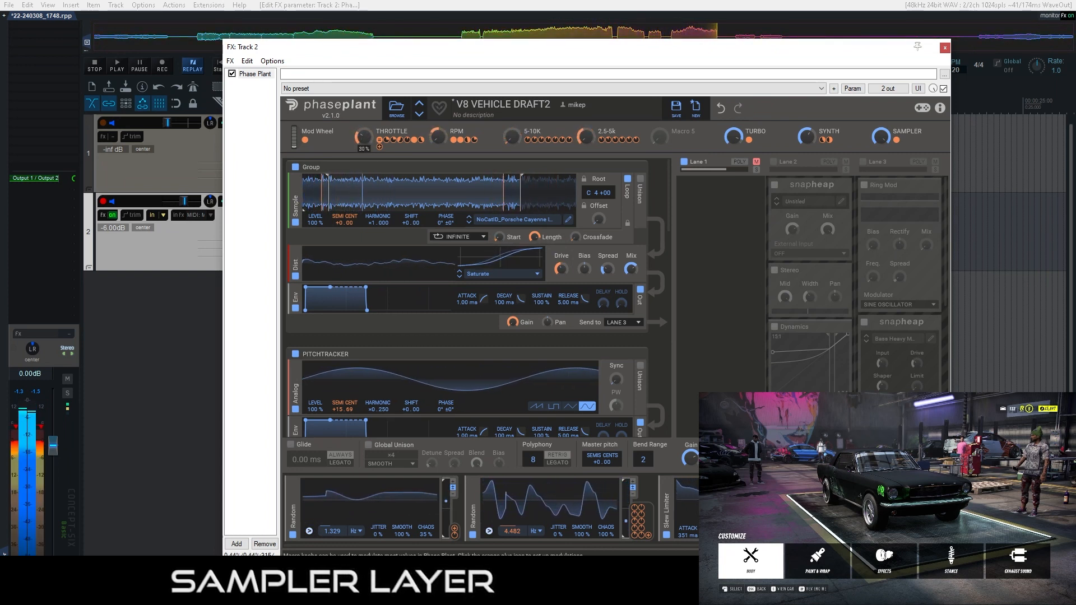
Examine the parallel Convolver buses and the Haas and Stereo effects in Lane 2's Snap Heap, and close its window.
scroll(369, 158, "down", 5)
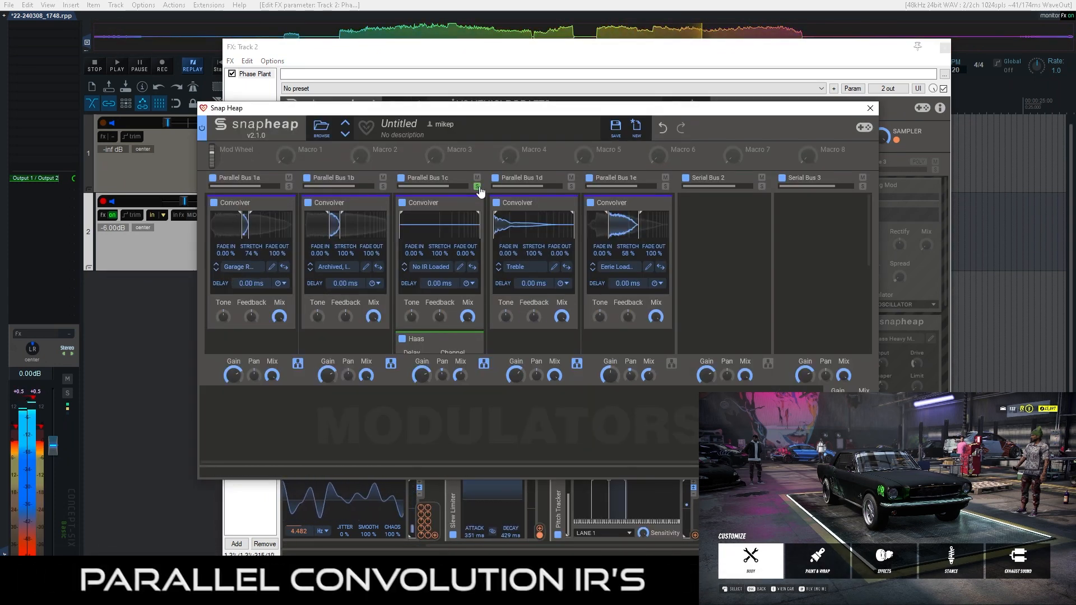
scroll(659, 232, "down", 3)
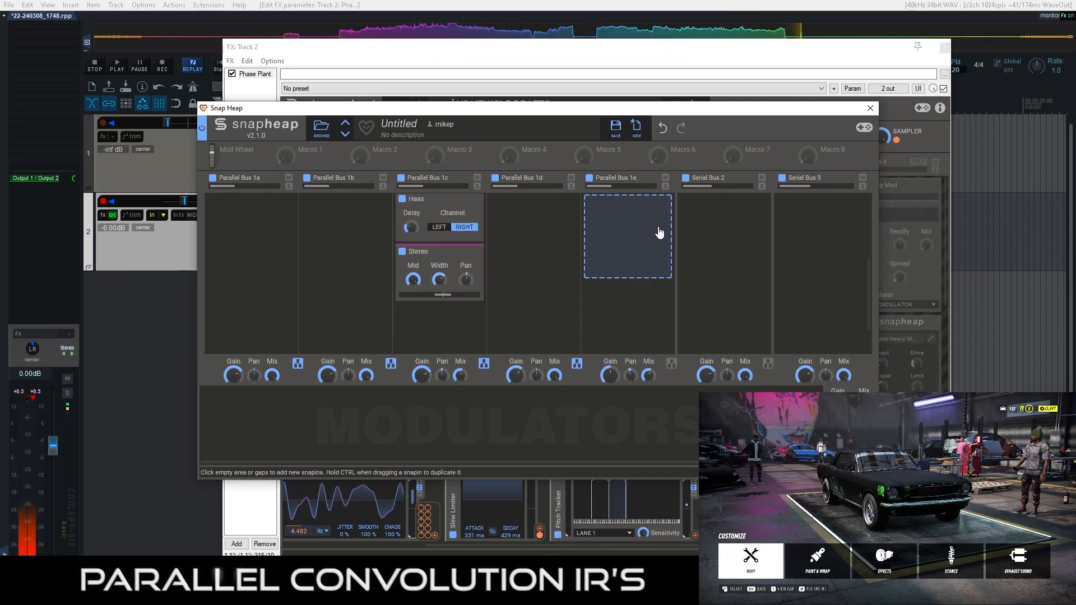
left_click(871, 109)
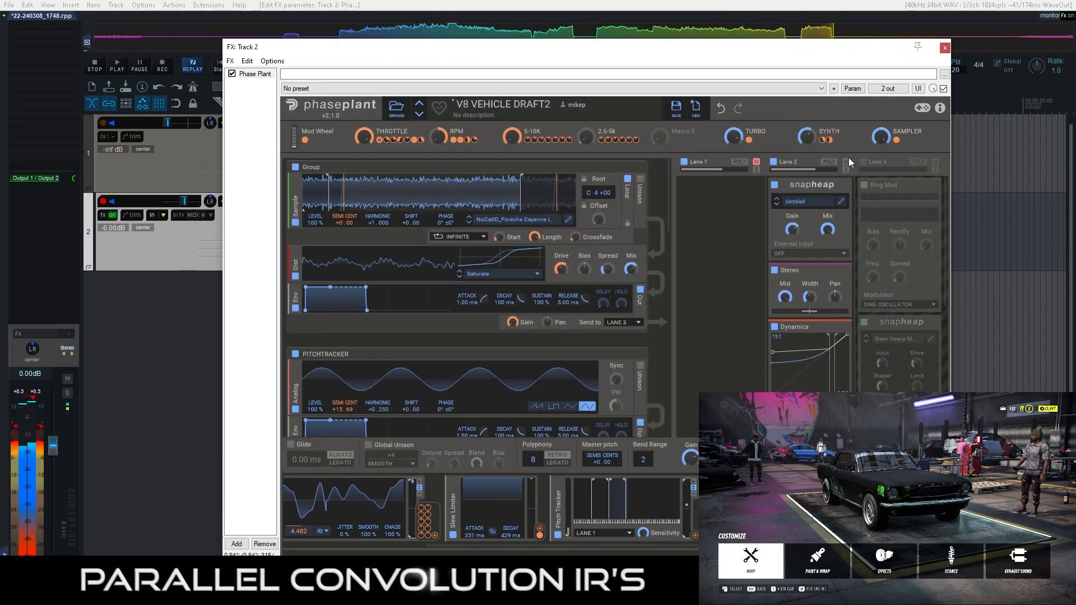
Enable Lane 3 and look through its effects below the Ring Mod.
left_click(894, 165)
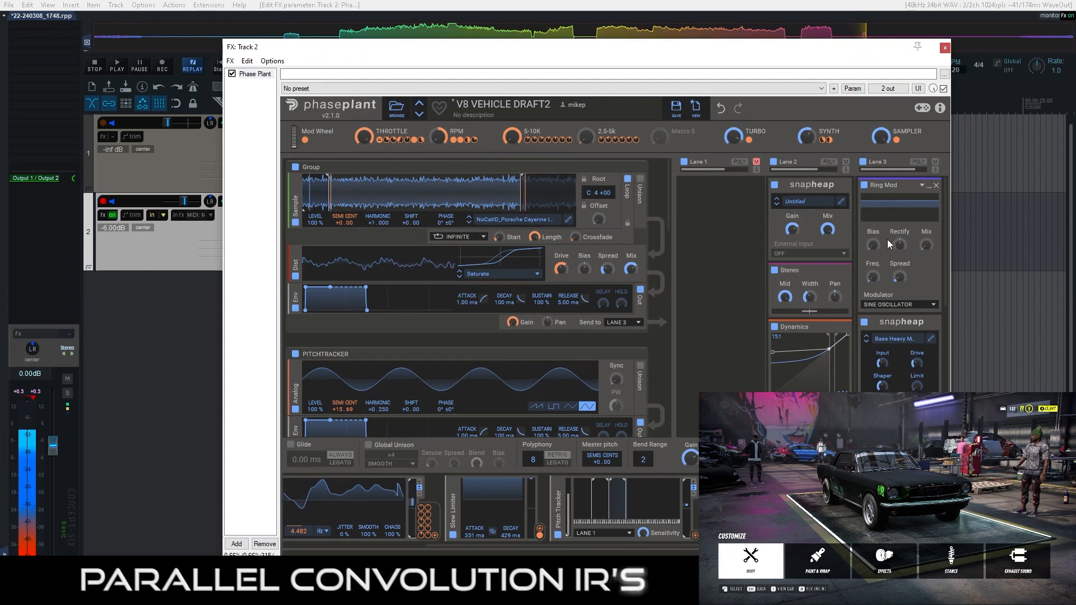
scroll(891, 244, "down", 5)
scroll(886, 240, "up", 5)
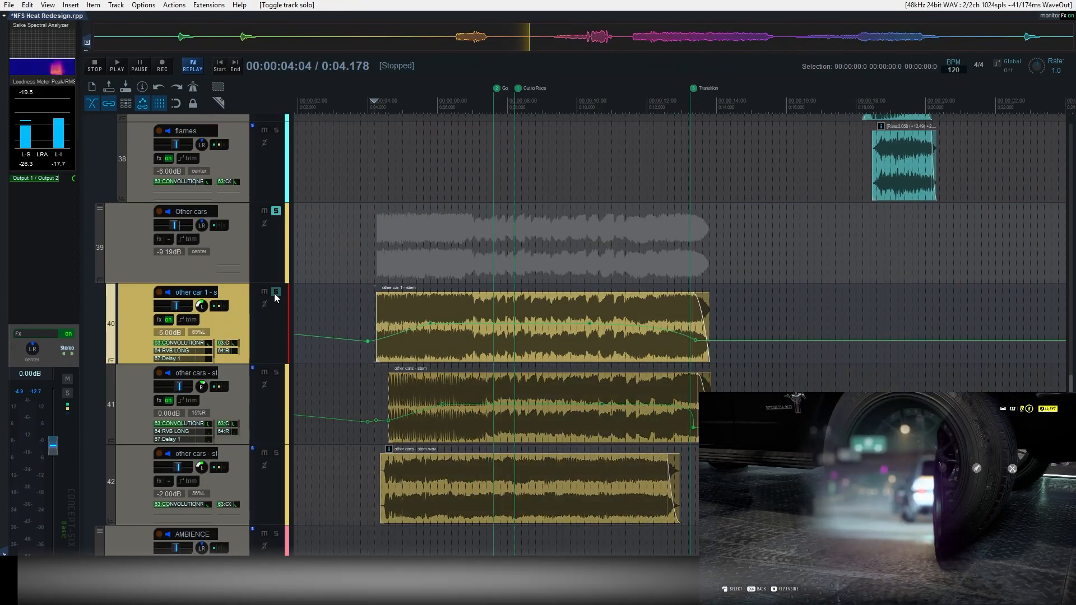
Solo the two remaining other cars stems on tracks 41 and 42 alongside other car 1 to hear the NPC engines together.
left_click(278, 370)
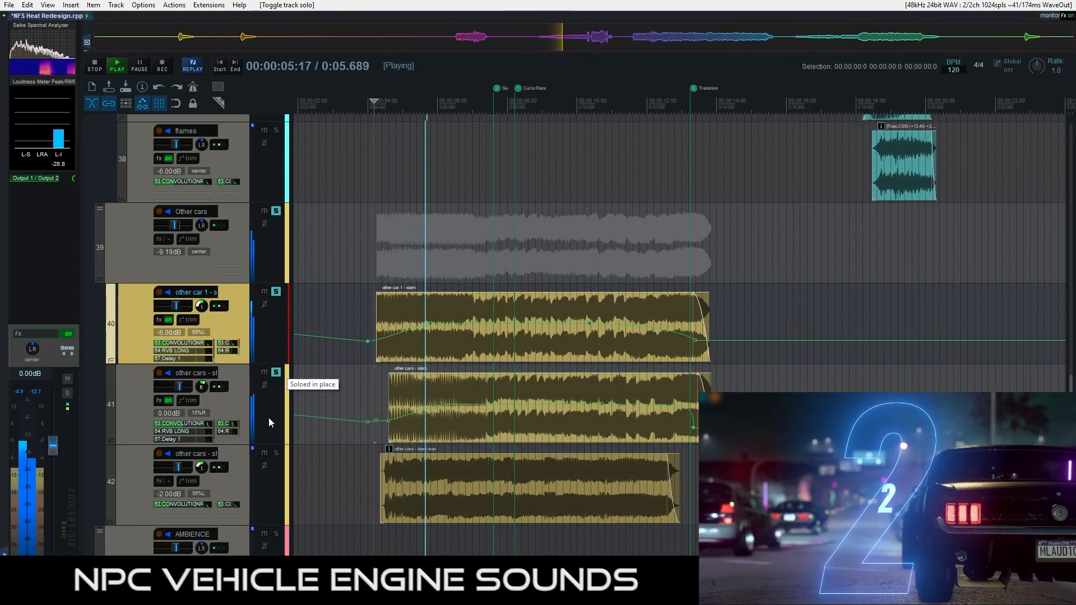
left_click(277, 454)
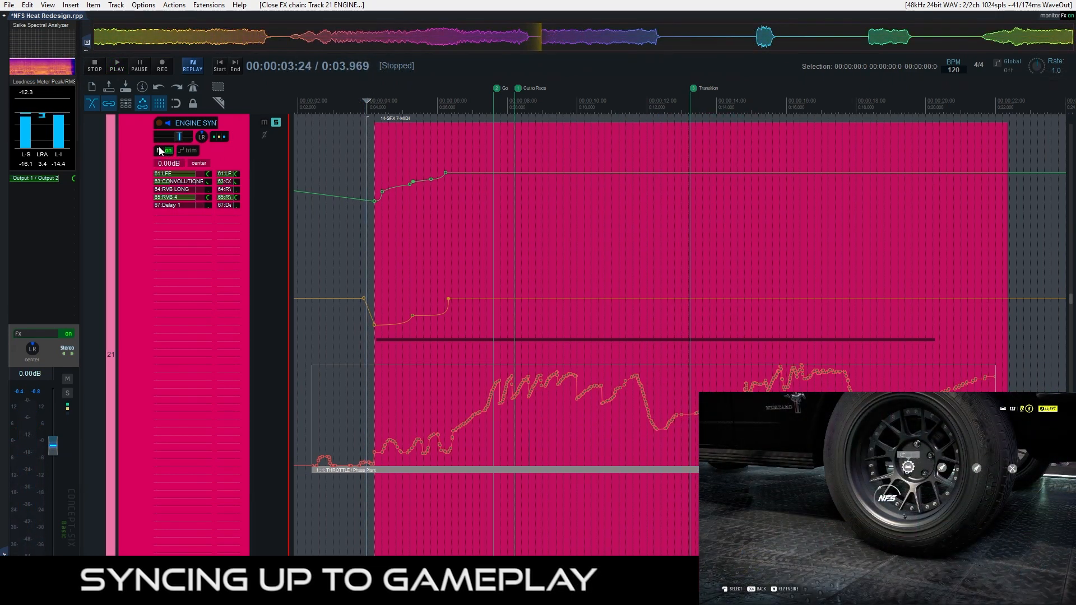
Open the ENGINE SYNTH track's effects chain at Trackspacer, check the track's routing, and move the effects window clear of other content.
left_click(159, 148)
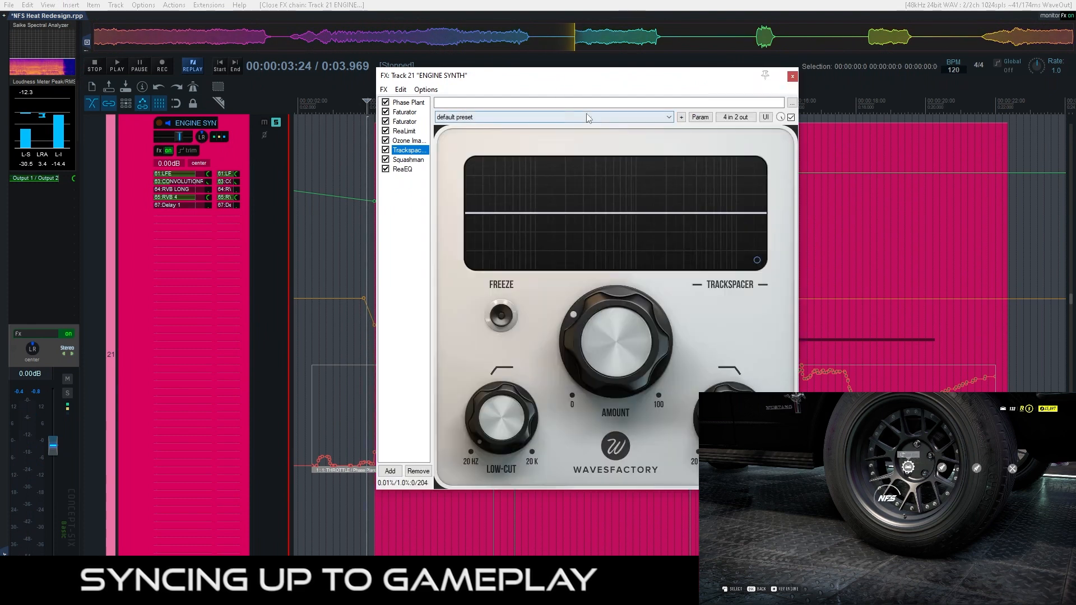
left_click(216, 140)
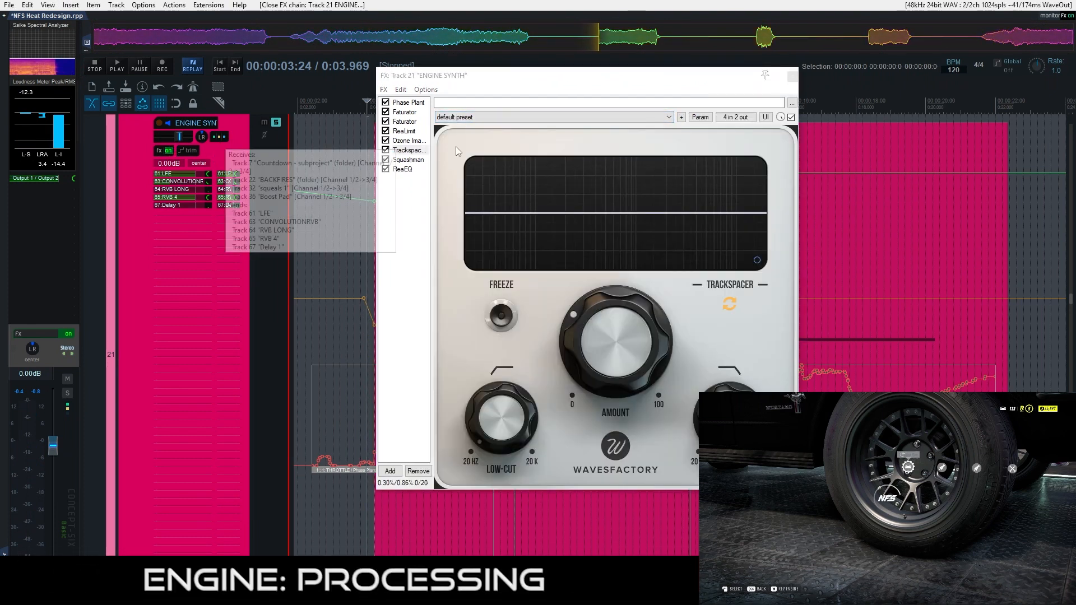
left_click(219, 137)
left_click_drag(443, 111, 846, 104)
left_click_drag(638, 81, 473, 94)
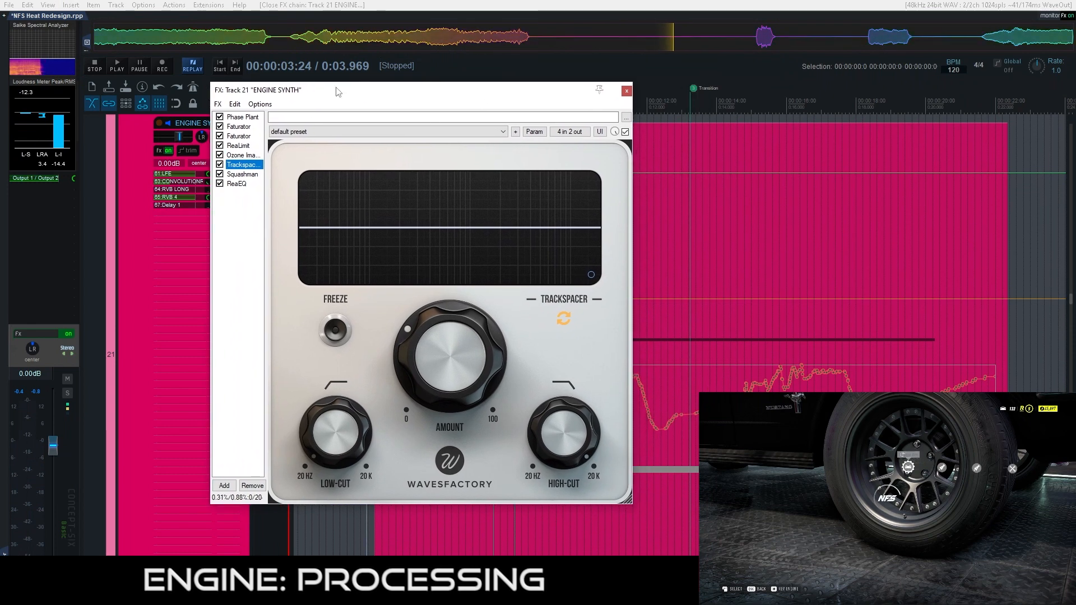
Place the ENGINE SYNTH effects window beside the track's routing window and play the section to watch Trackspacer react to the sidechain receives.
left_click_drag(338, 91, 404, 104)
left_click(220, 137)
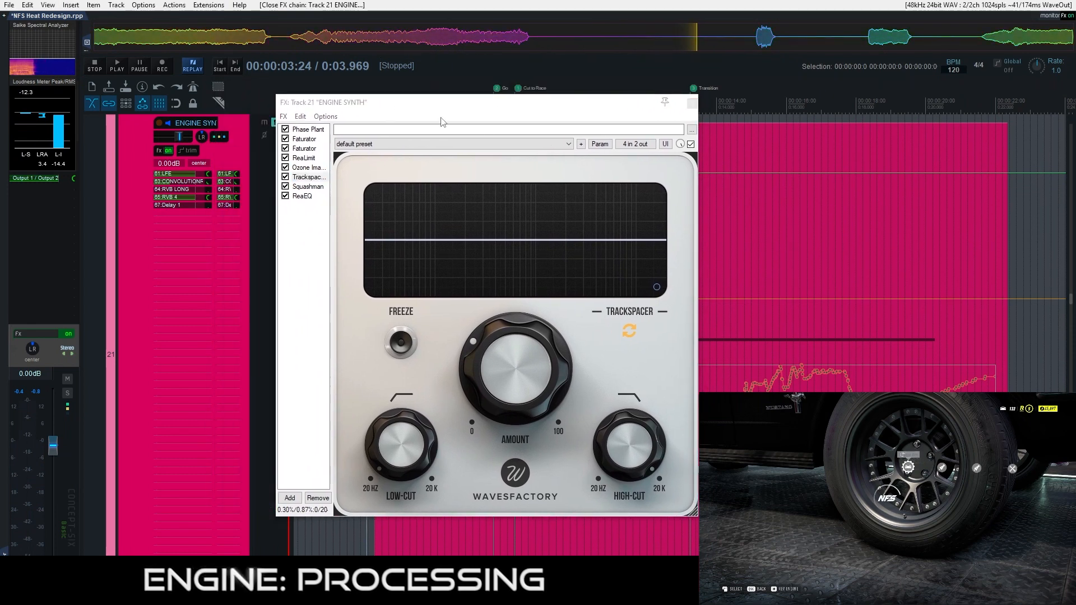
left_click_drag(496, 125, 888, 110)
key("space")
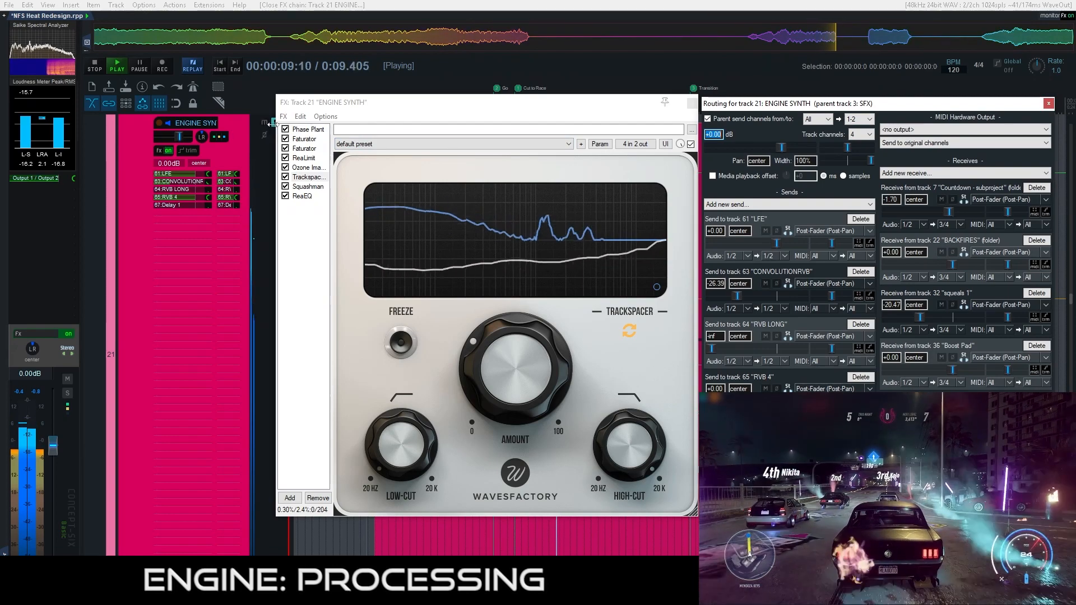
key("space")
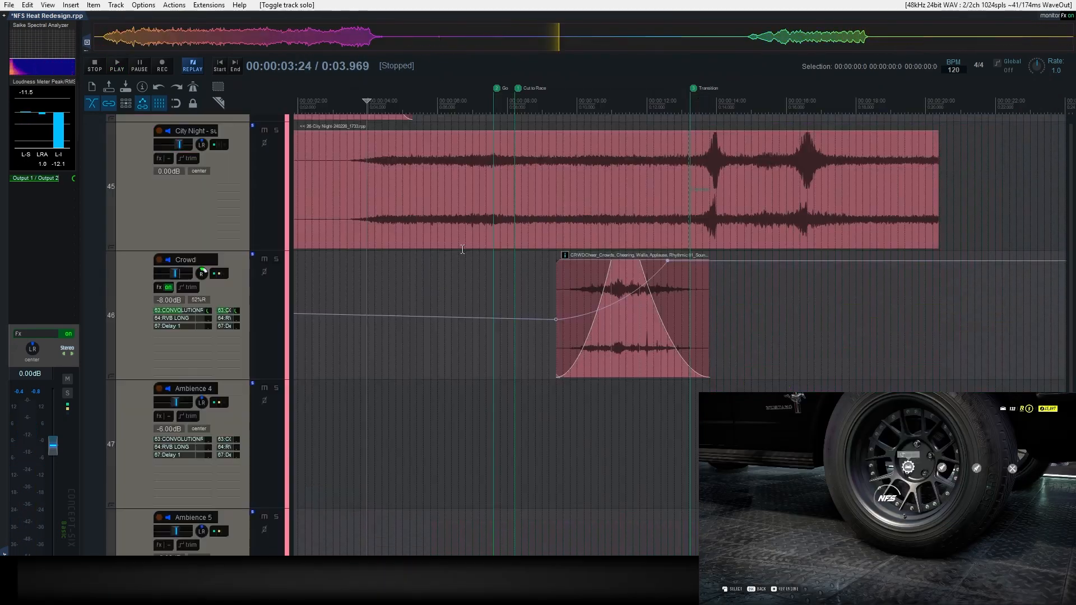
Solo the LFE bus on track 61, open its effects chain at RootOne, and compare playback with the solo on and off.
scroll(463, 249, "down", 5)
scroll(392, 260, "down", 3)
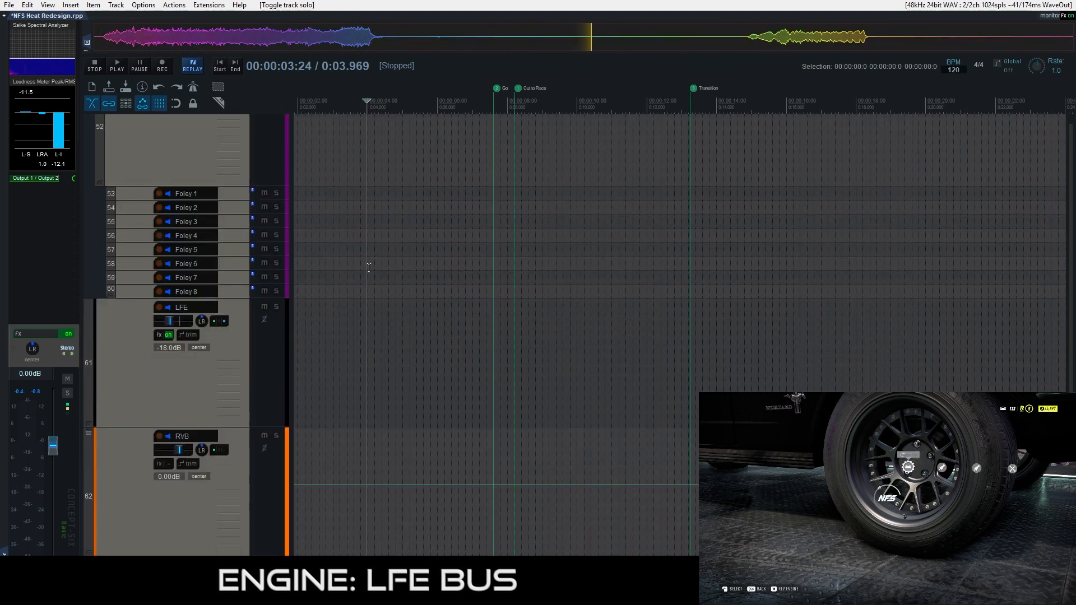
left_click(277, 307)
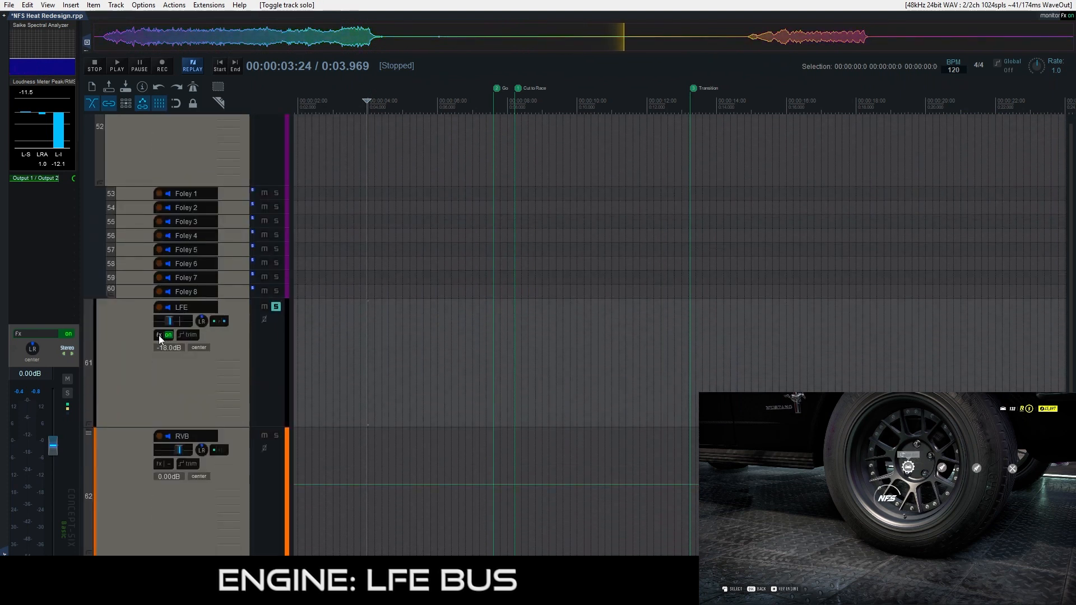
left_click(159, 335)
key("space")
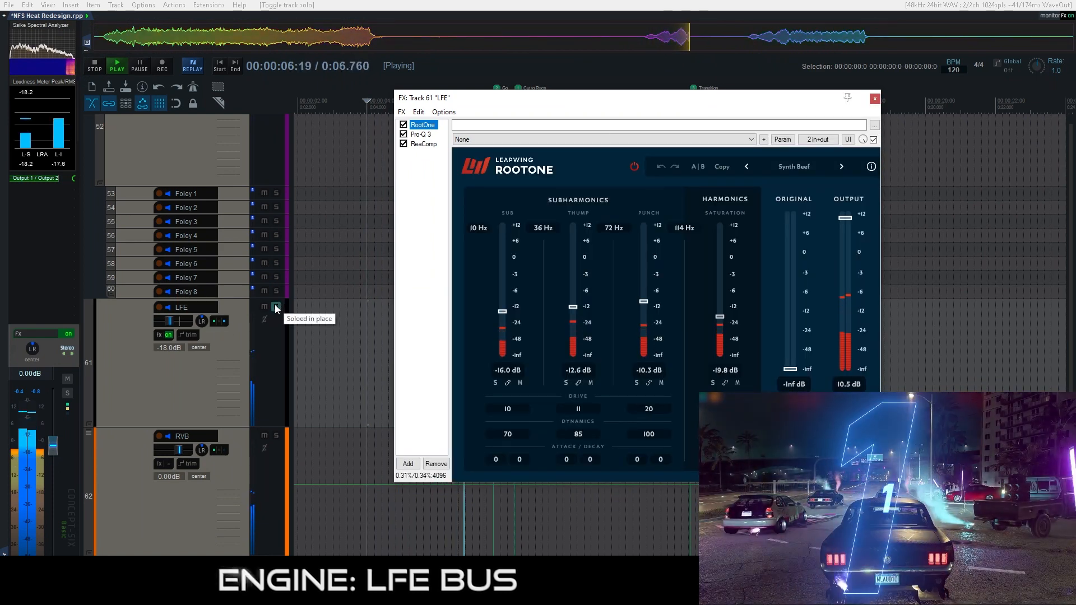
left_click(275, 308)
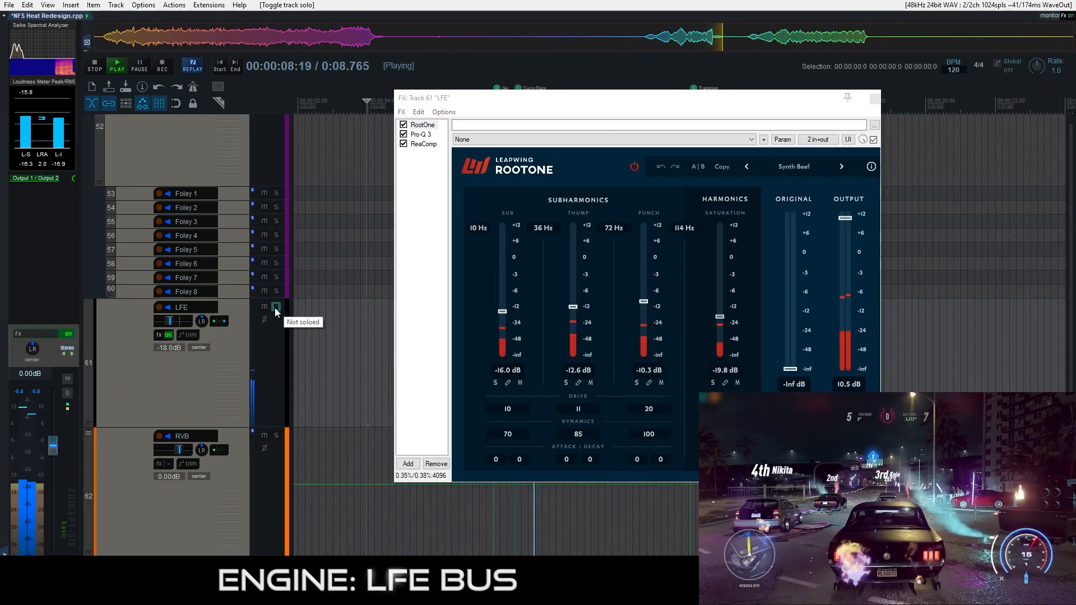
left_click(276, 308)
Examine the LFE bus's Pro-Q 3 and ReaComp effects, close the chain, unsolo the bus and stop playback.
left_click(424, 134)
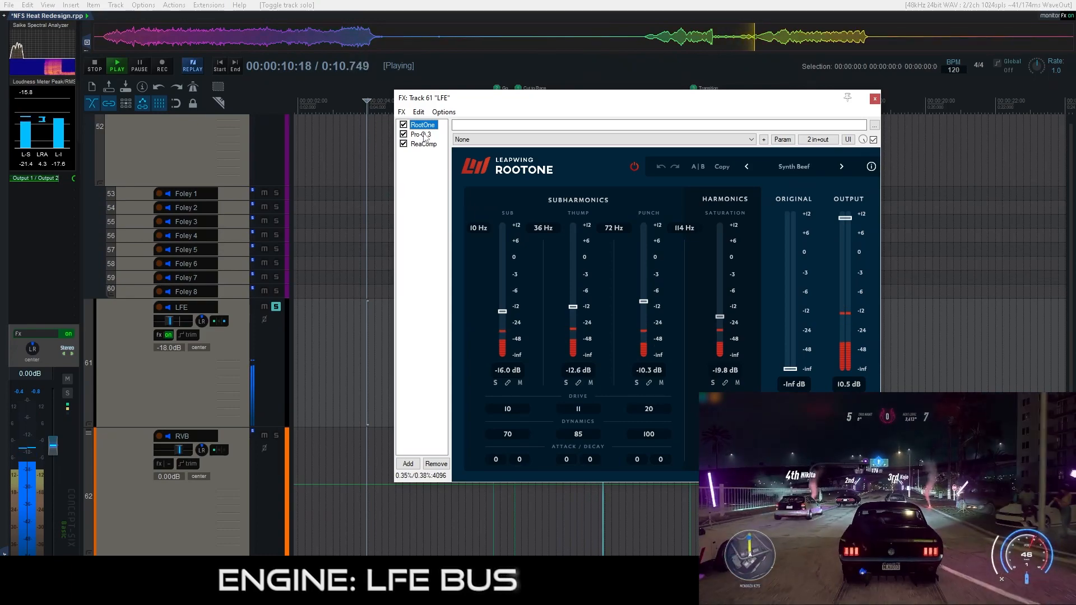
left_click(421, 134)
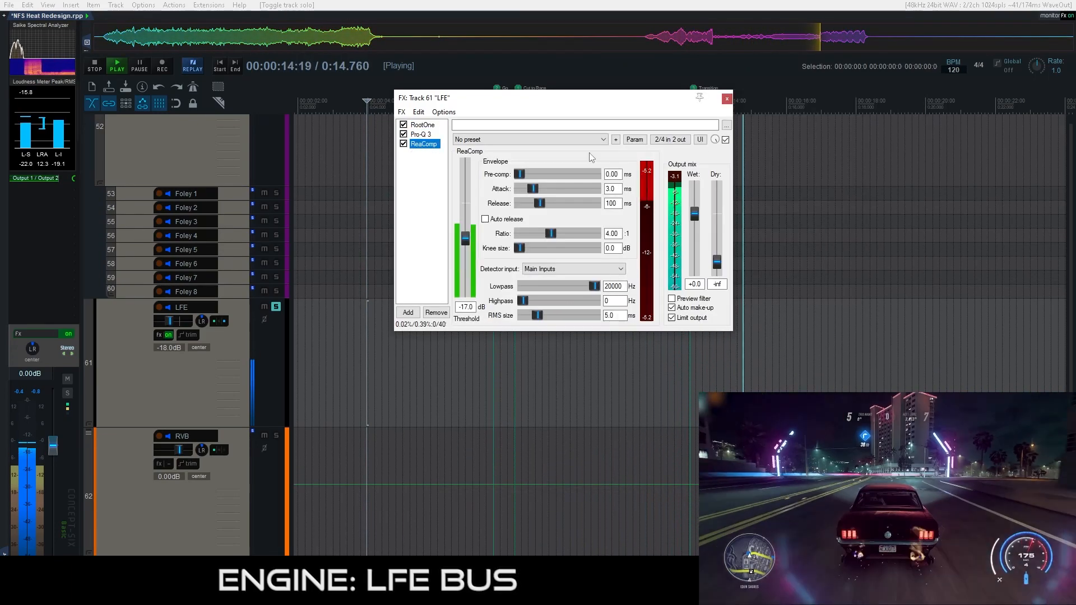
left_click(731, 99)
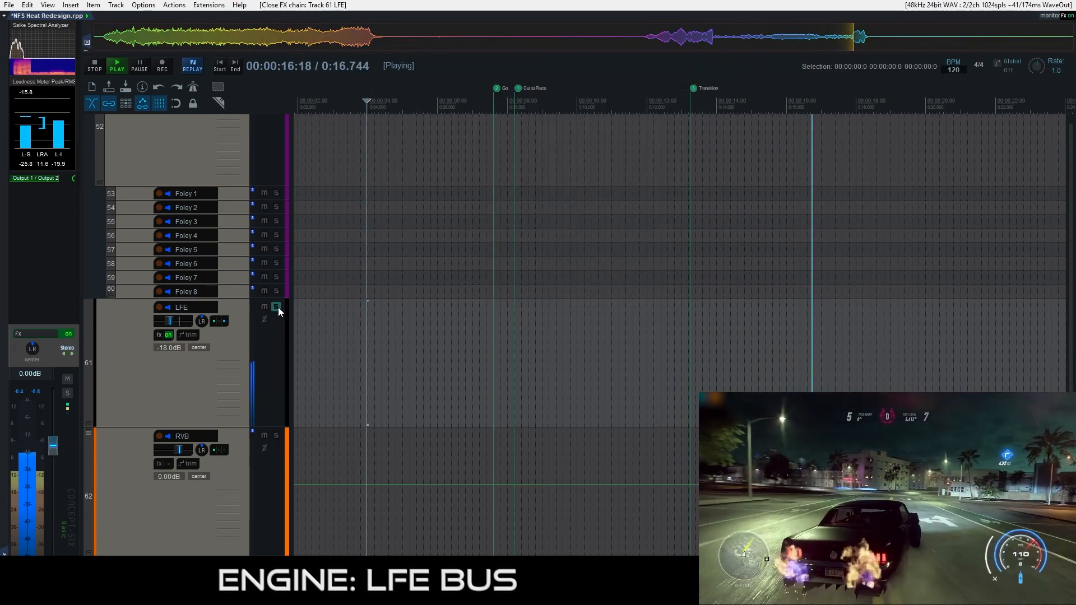
left_click(276, 307)
key("space")
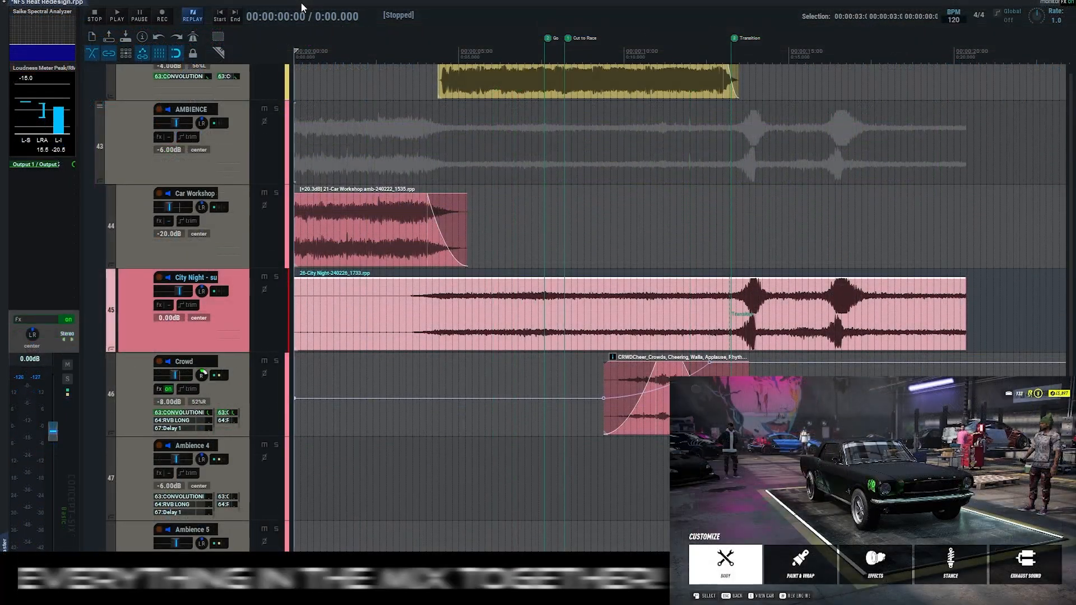
Play the full mix from the start and look through the tracks from the ambiences up to ENGINE SYNTH and BACKFIRES.
key("space")
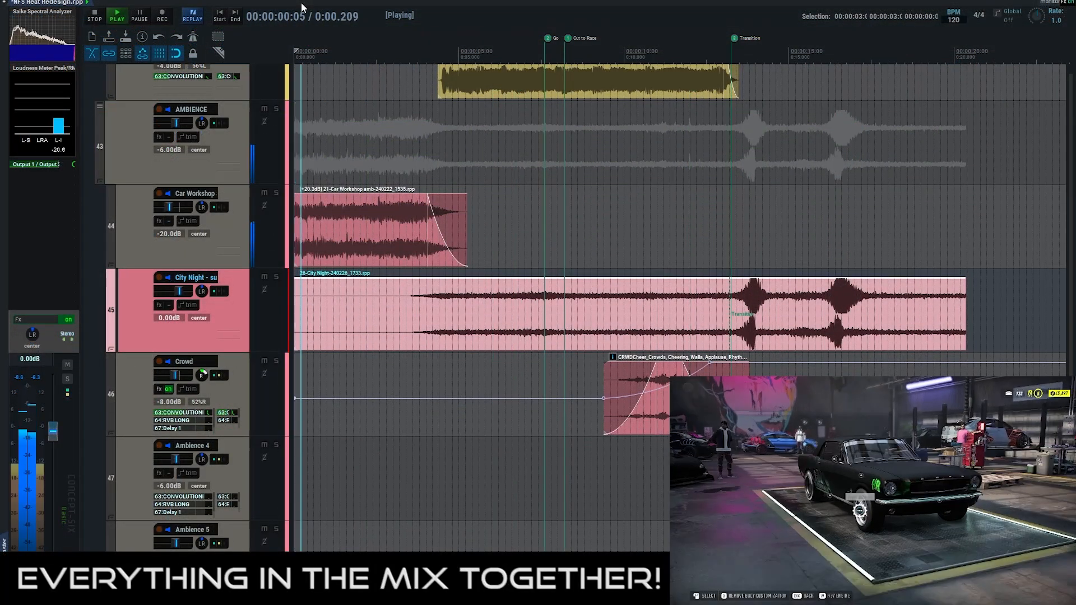
scroll(480, 224, "up", 5)
scroll(480, 225, "up", 10)
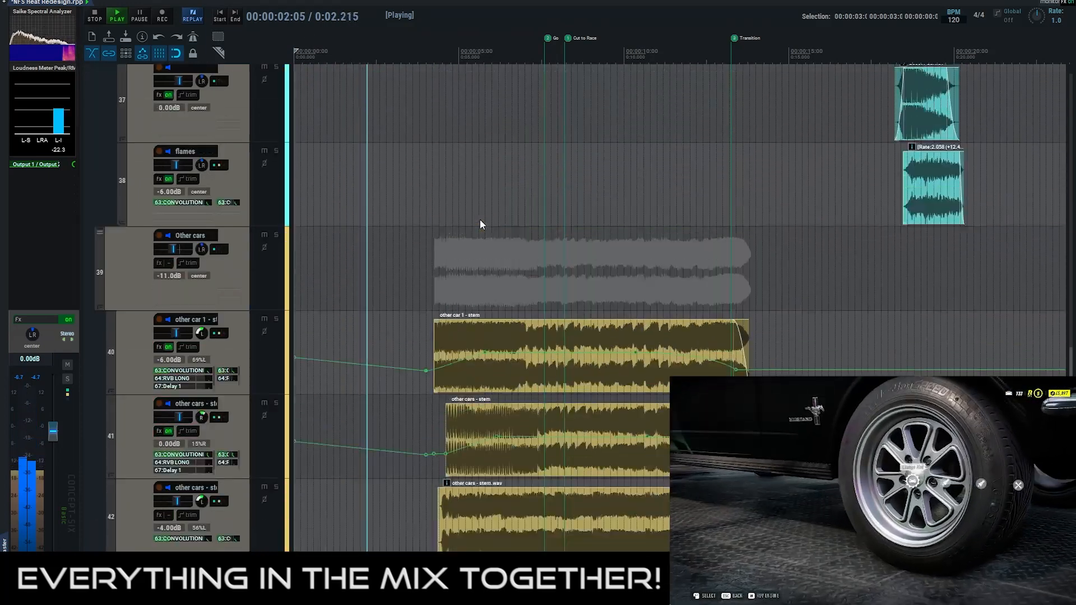
scroll(480, 219, "up", 10)
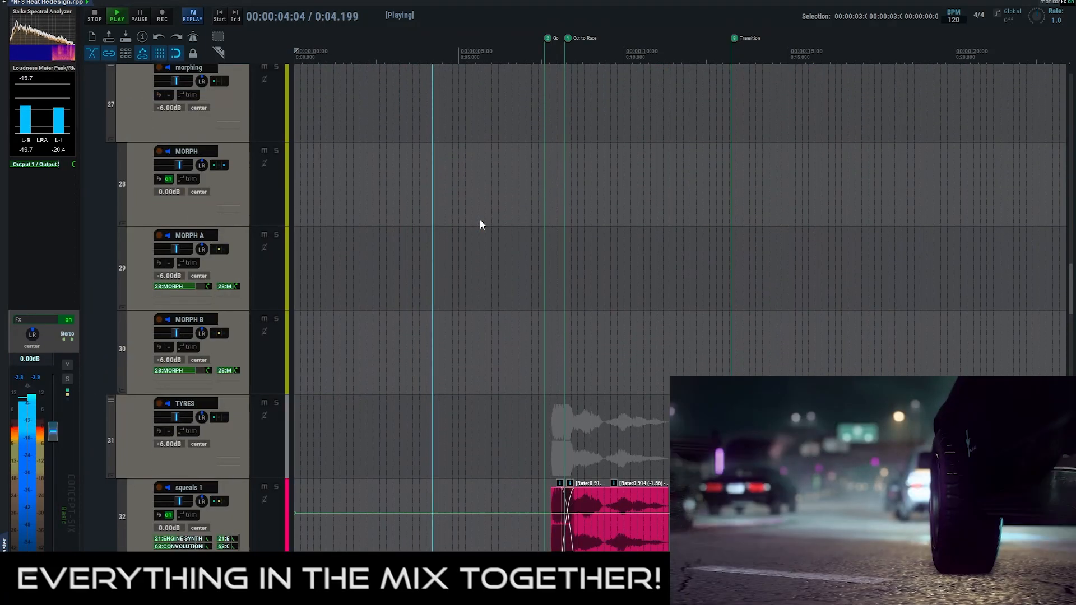
scroll(495, 222, "up", 6)
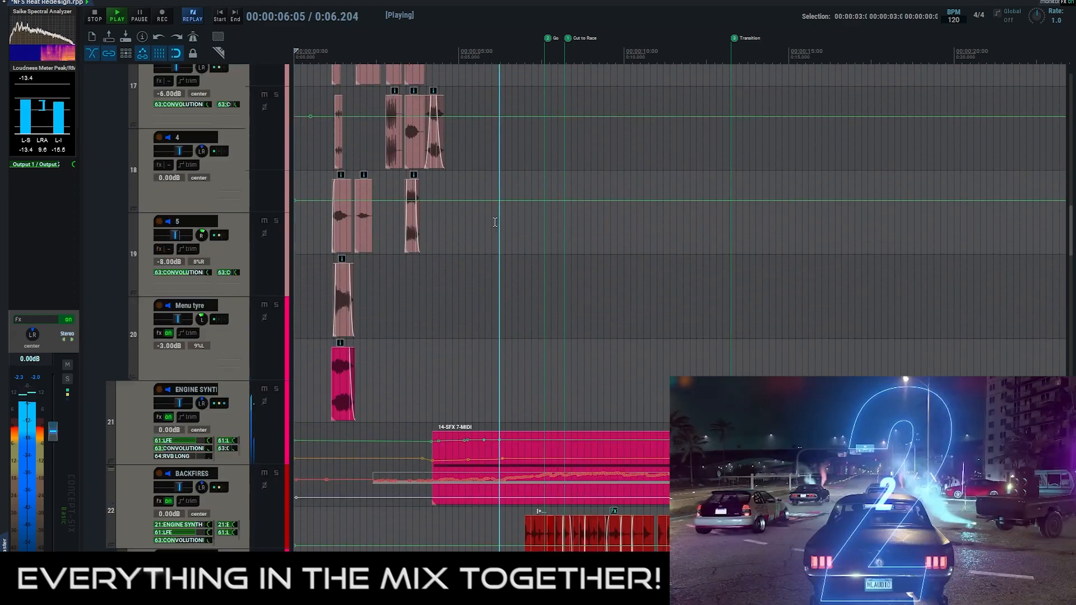
scroll(496, 224, "down", 4)
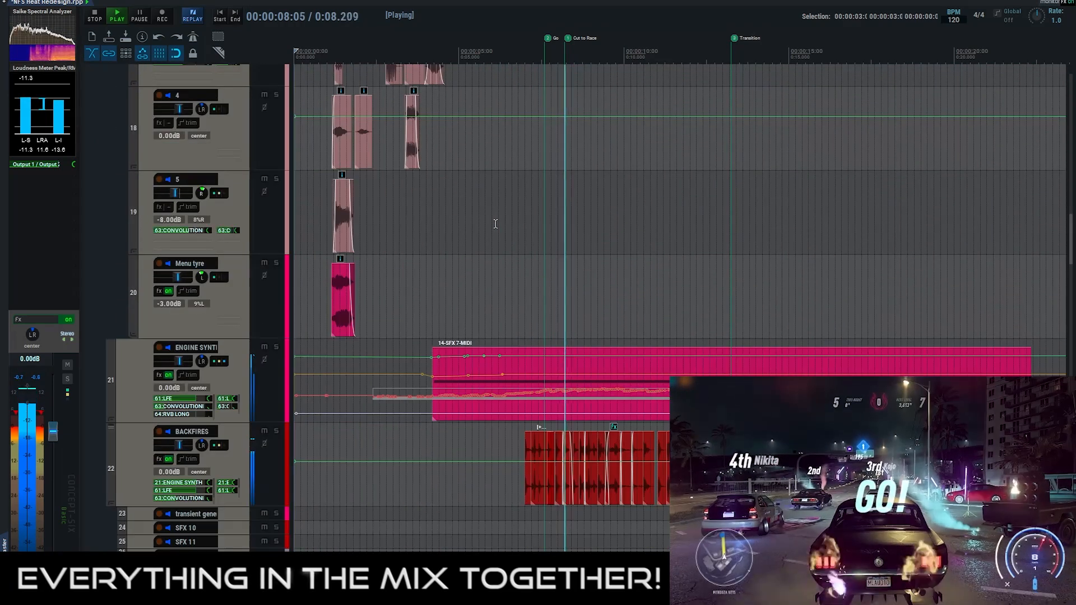
During playback, view Trackspacer and Phase Plant on the ENGINE SYNTH track, close the effects window, and look over the tracks above it.
left_click(159, 376)
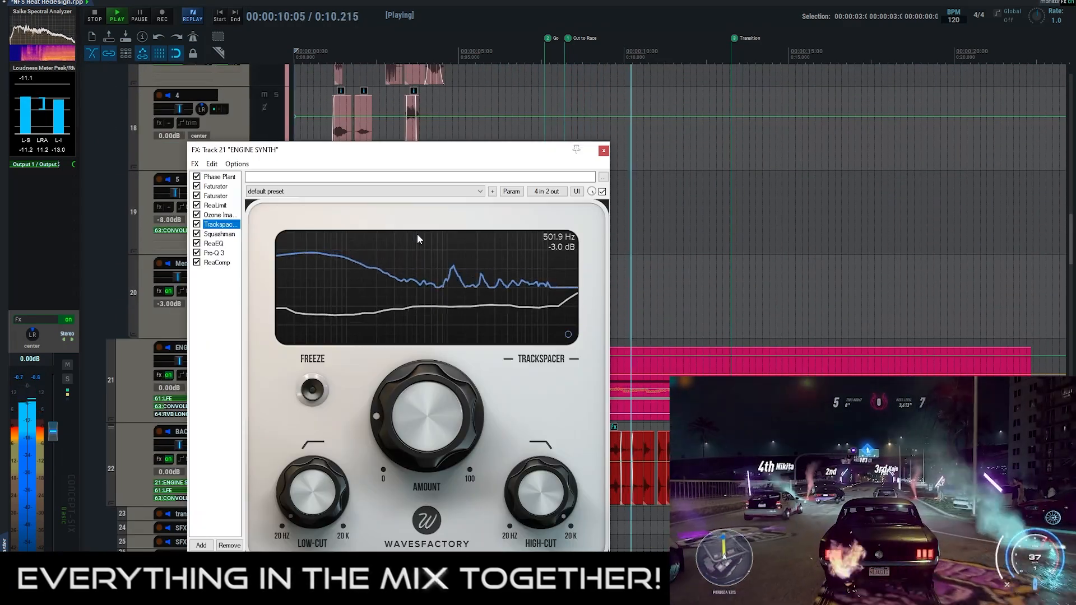
left_click(215, 177)
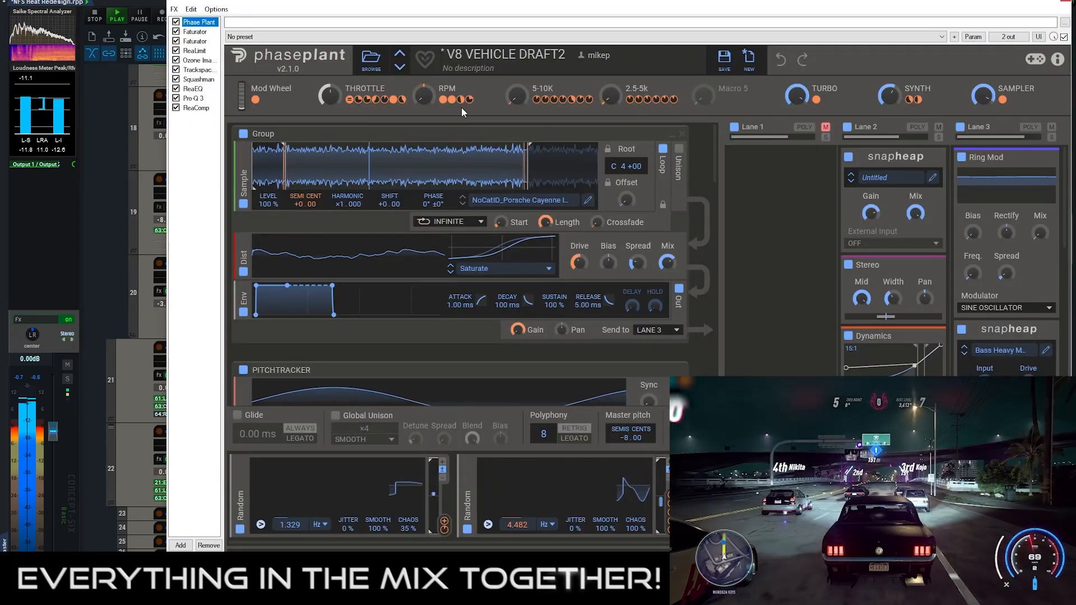
left_click(1068, 2)
scroll(781, 145, "up", 18)
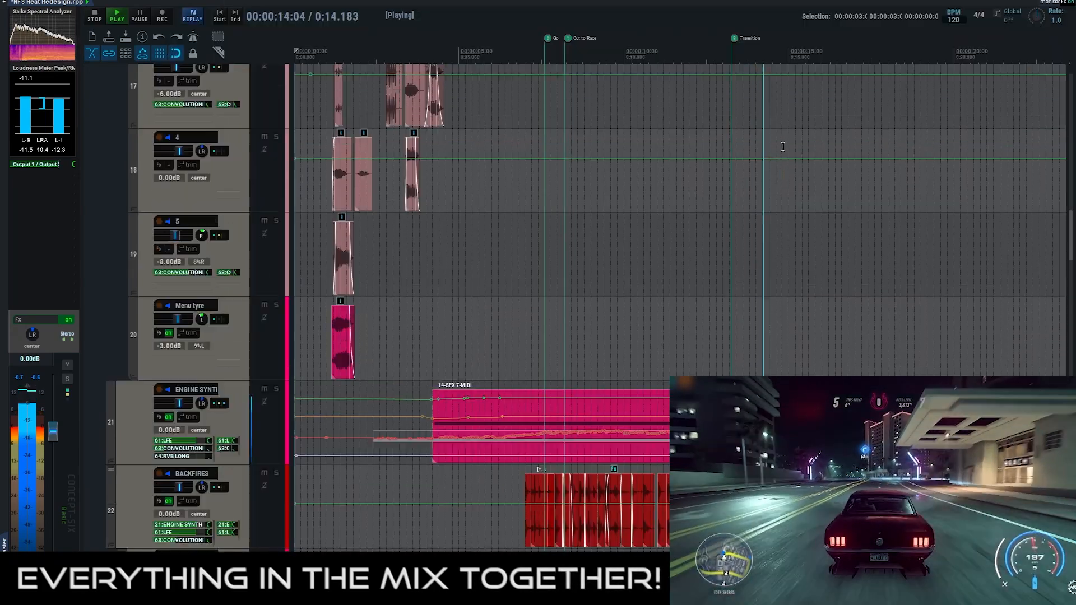
scroll(775, 171, "up", 14)
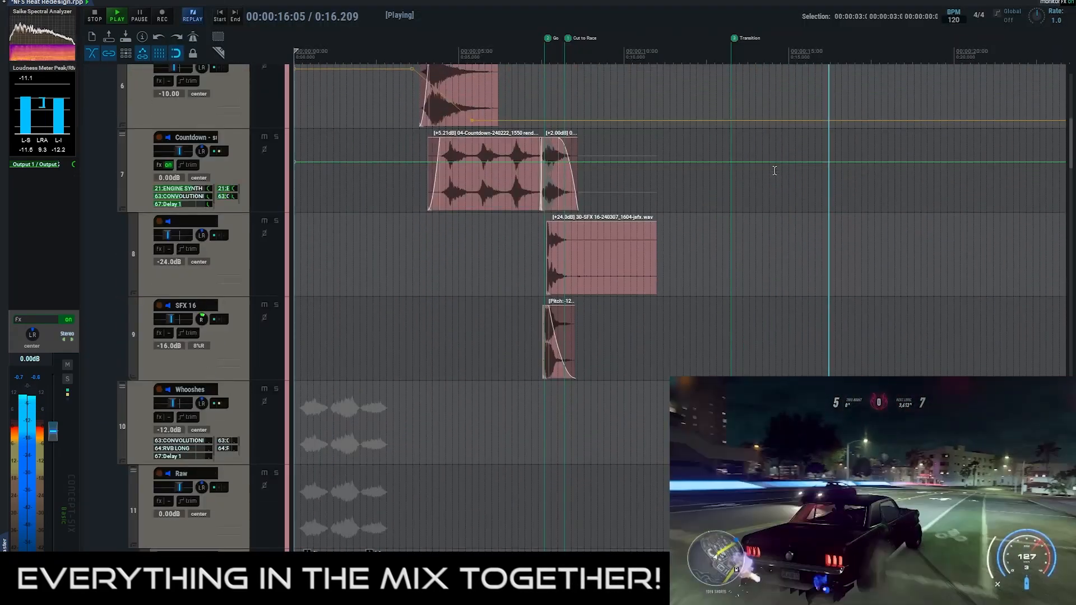